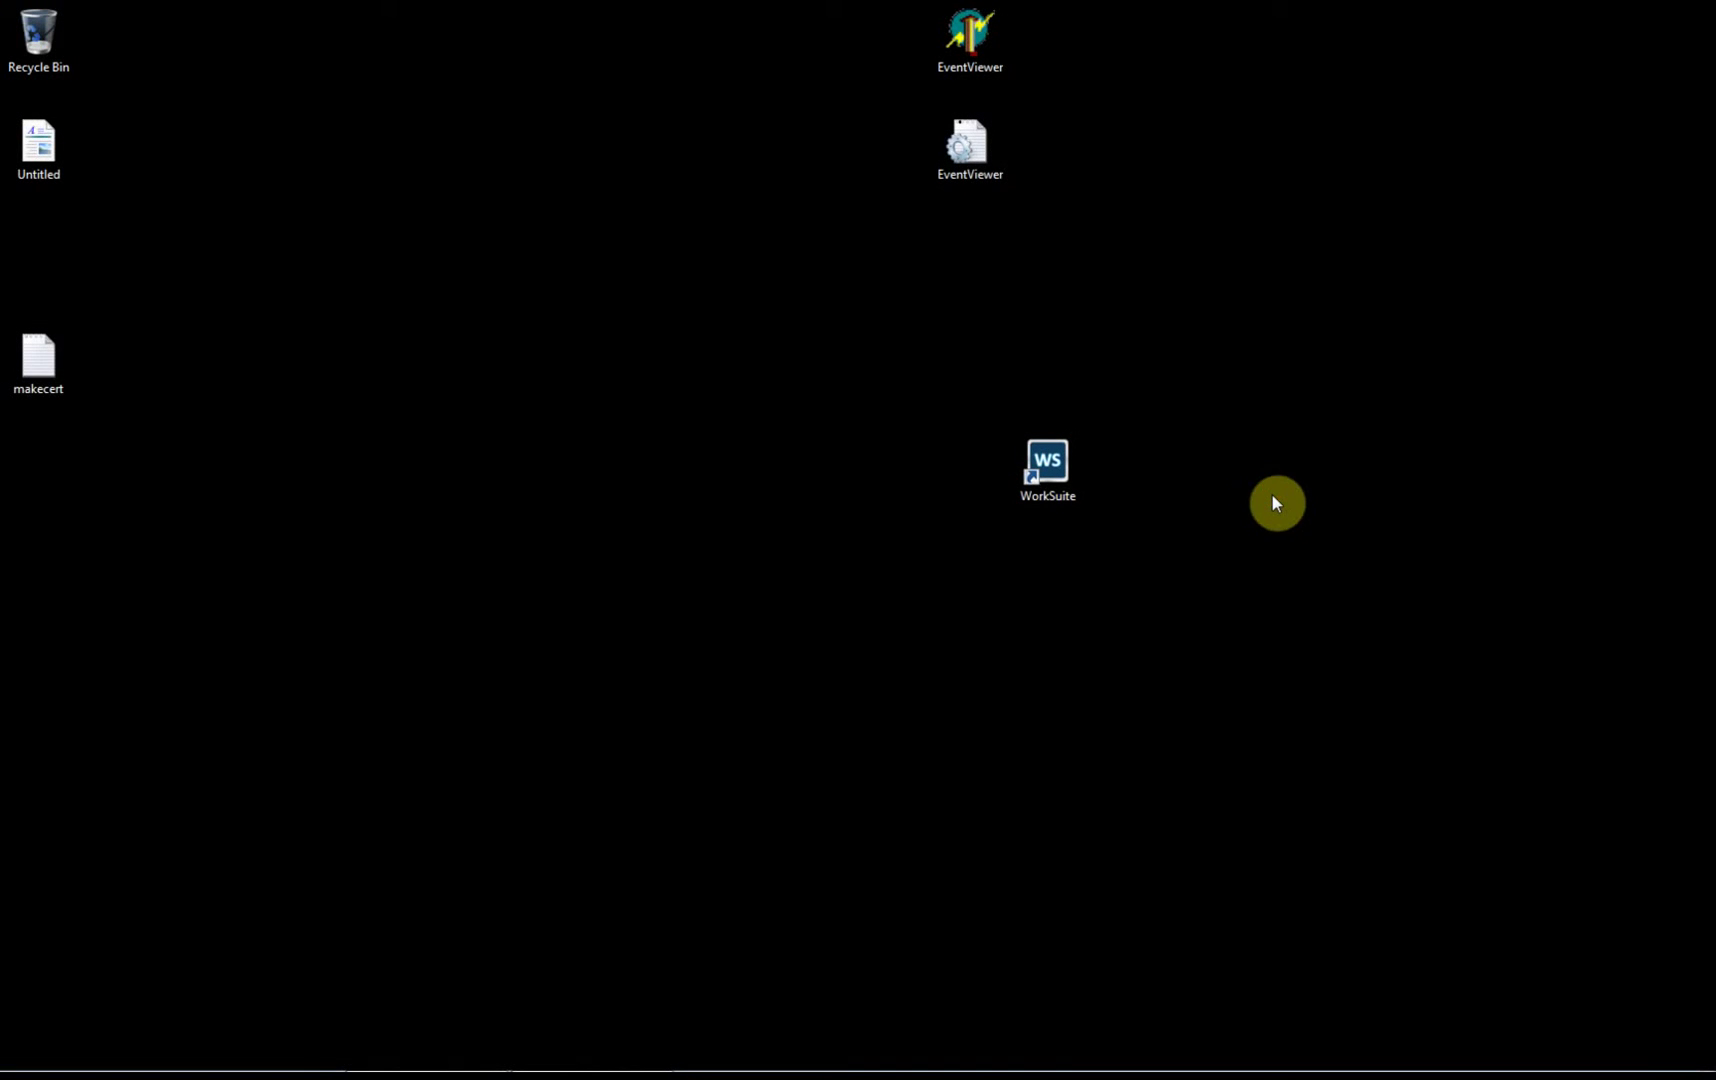
# Step: Launch Brodersen WorkSuite from its desktop shortcut and move the window to the left
pyautogui.click(1063, 483)
pyautogui.doubleClick(1063, 483)
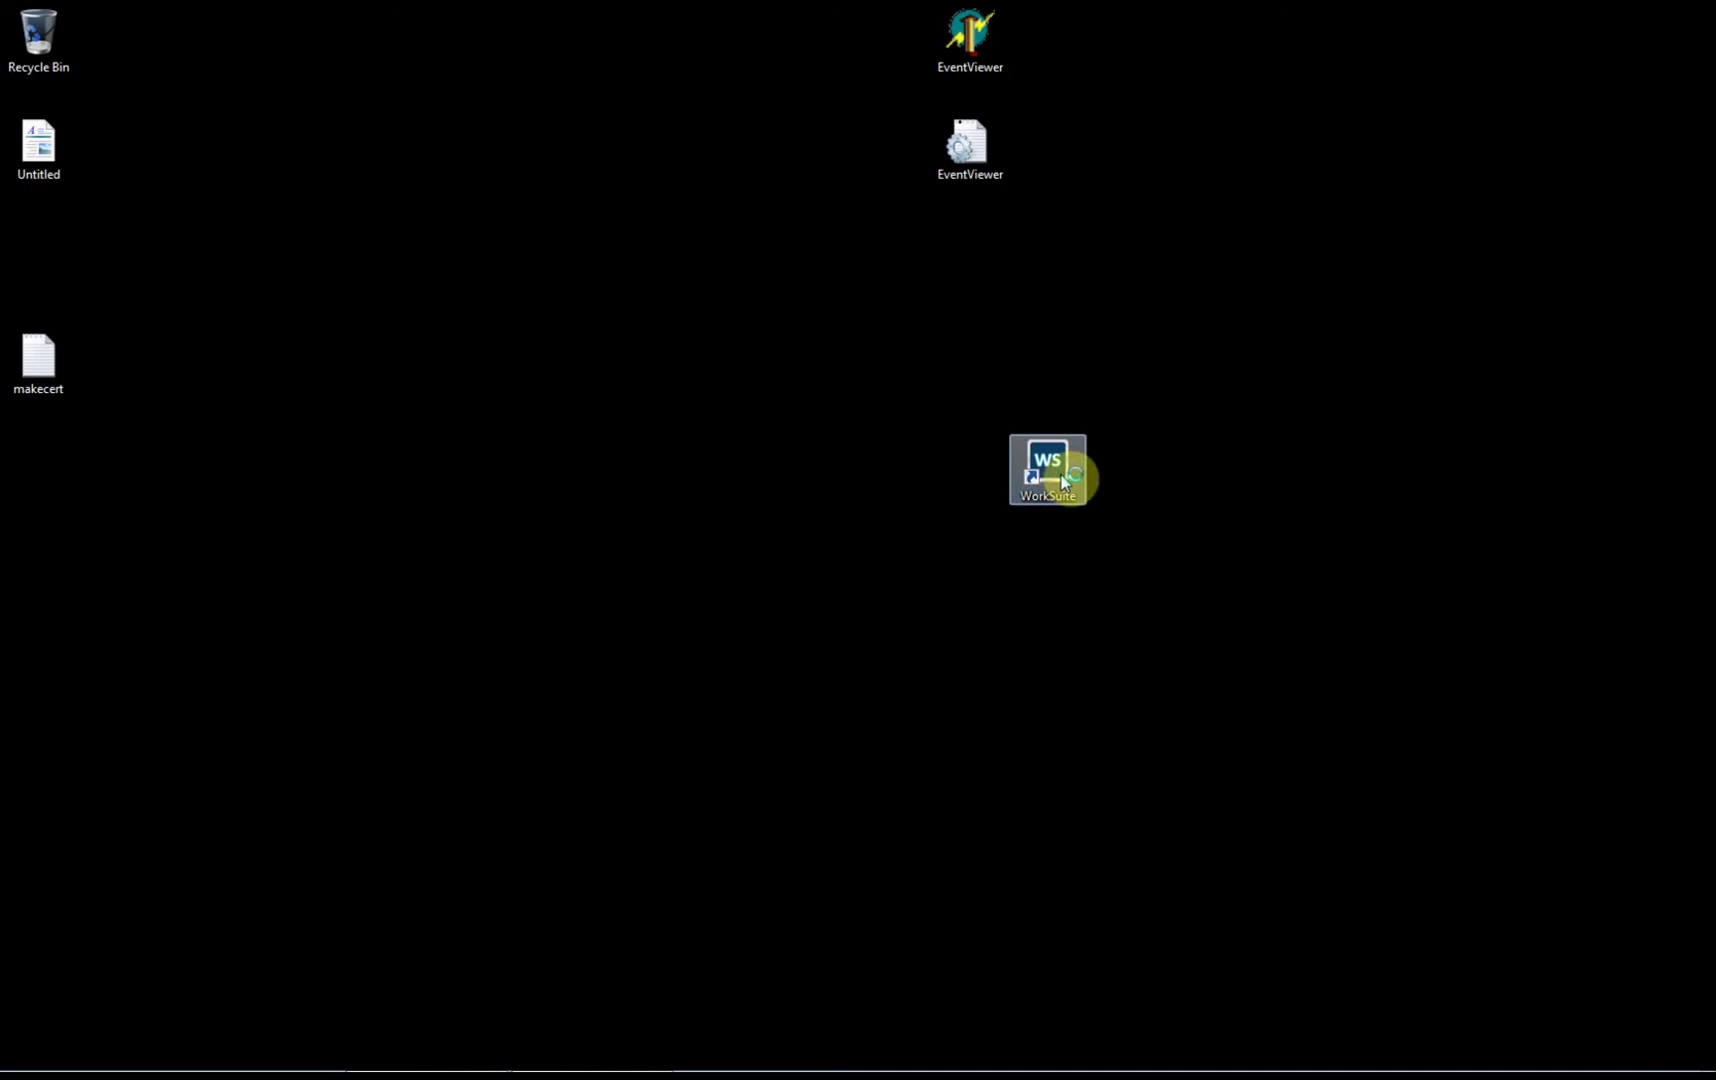
pyautogui.moveTo(1507, 402); pyautogui.dragTo(816, 184)
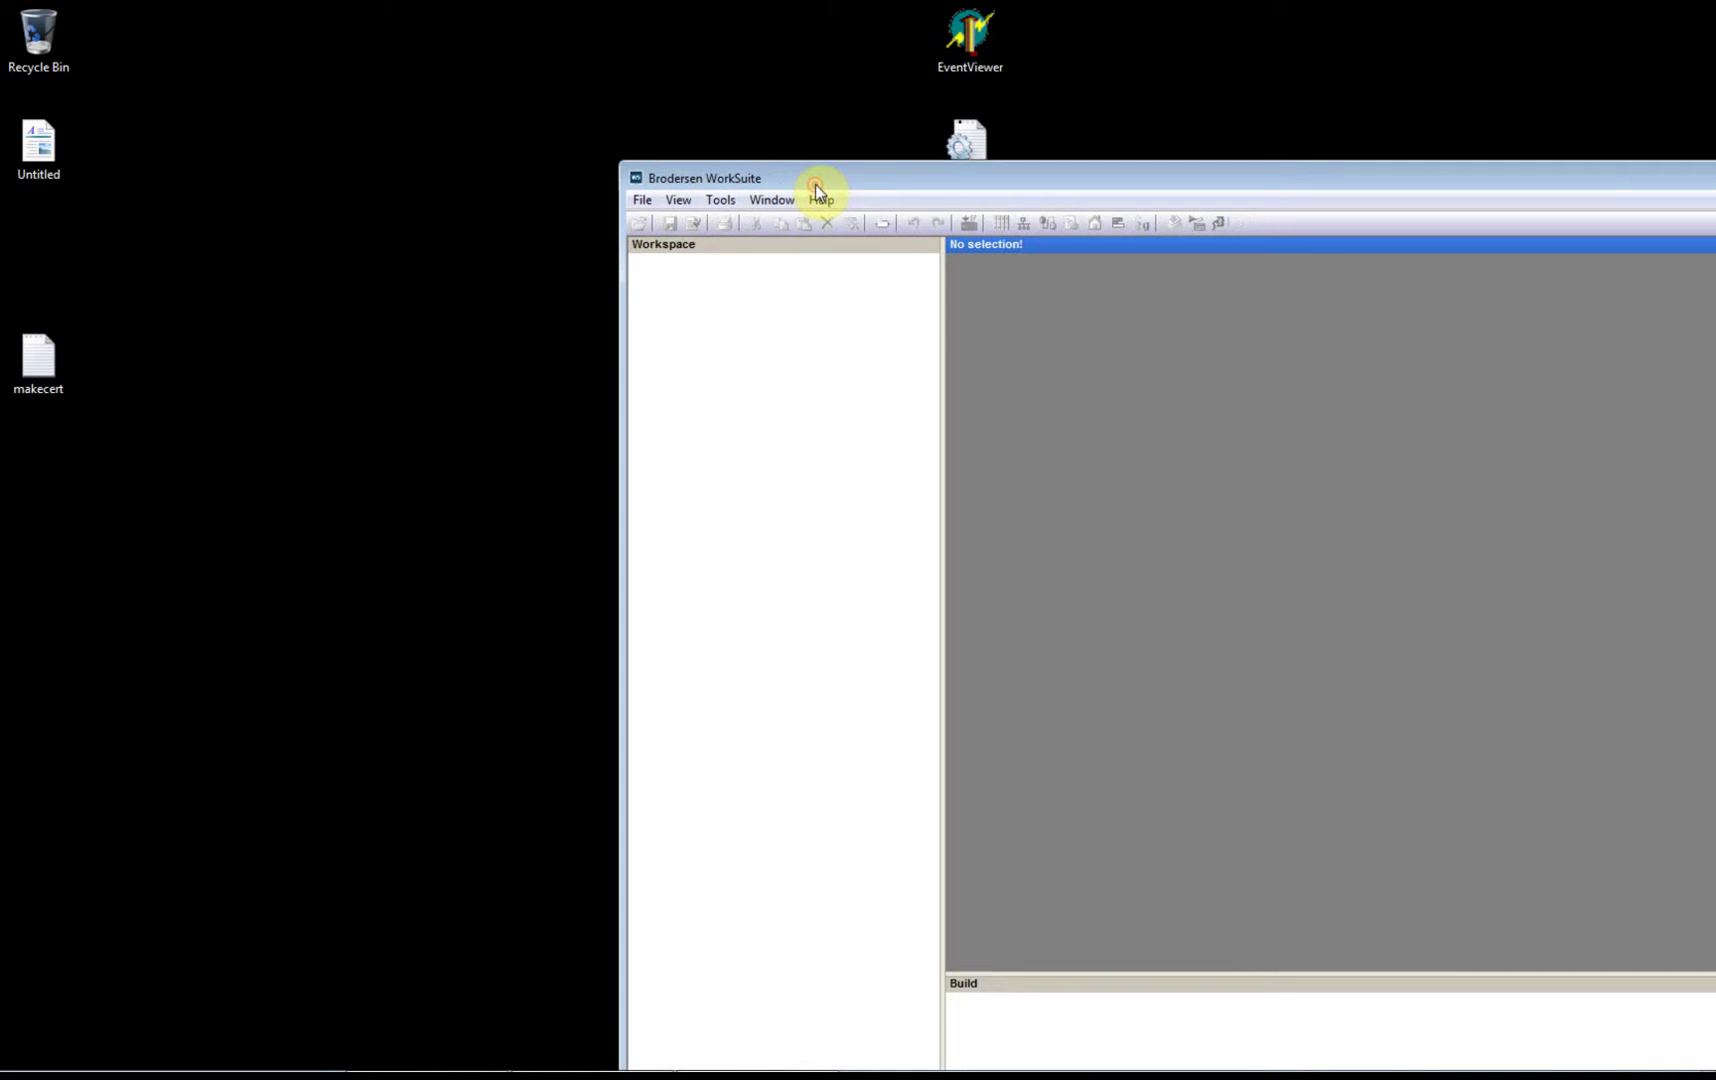
# Step: Maximize the window, open the recent PumpStation.w5l project and open the Main program
pyautogui.doubleClick(815, 184)
pyautogui.click(19, 33)
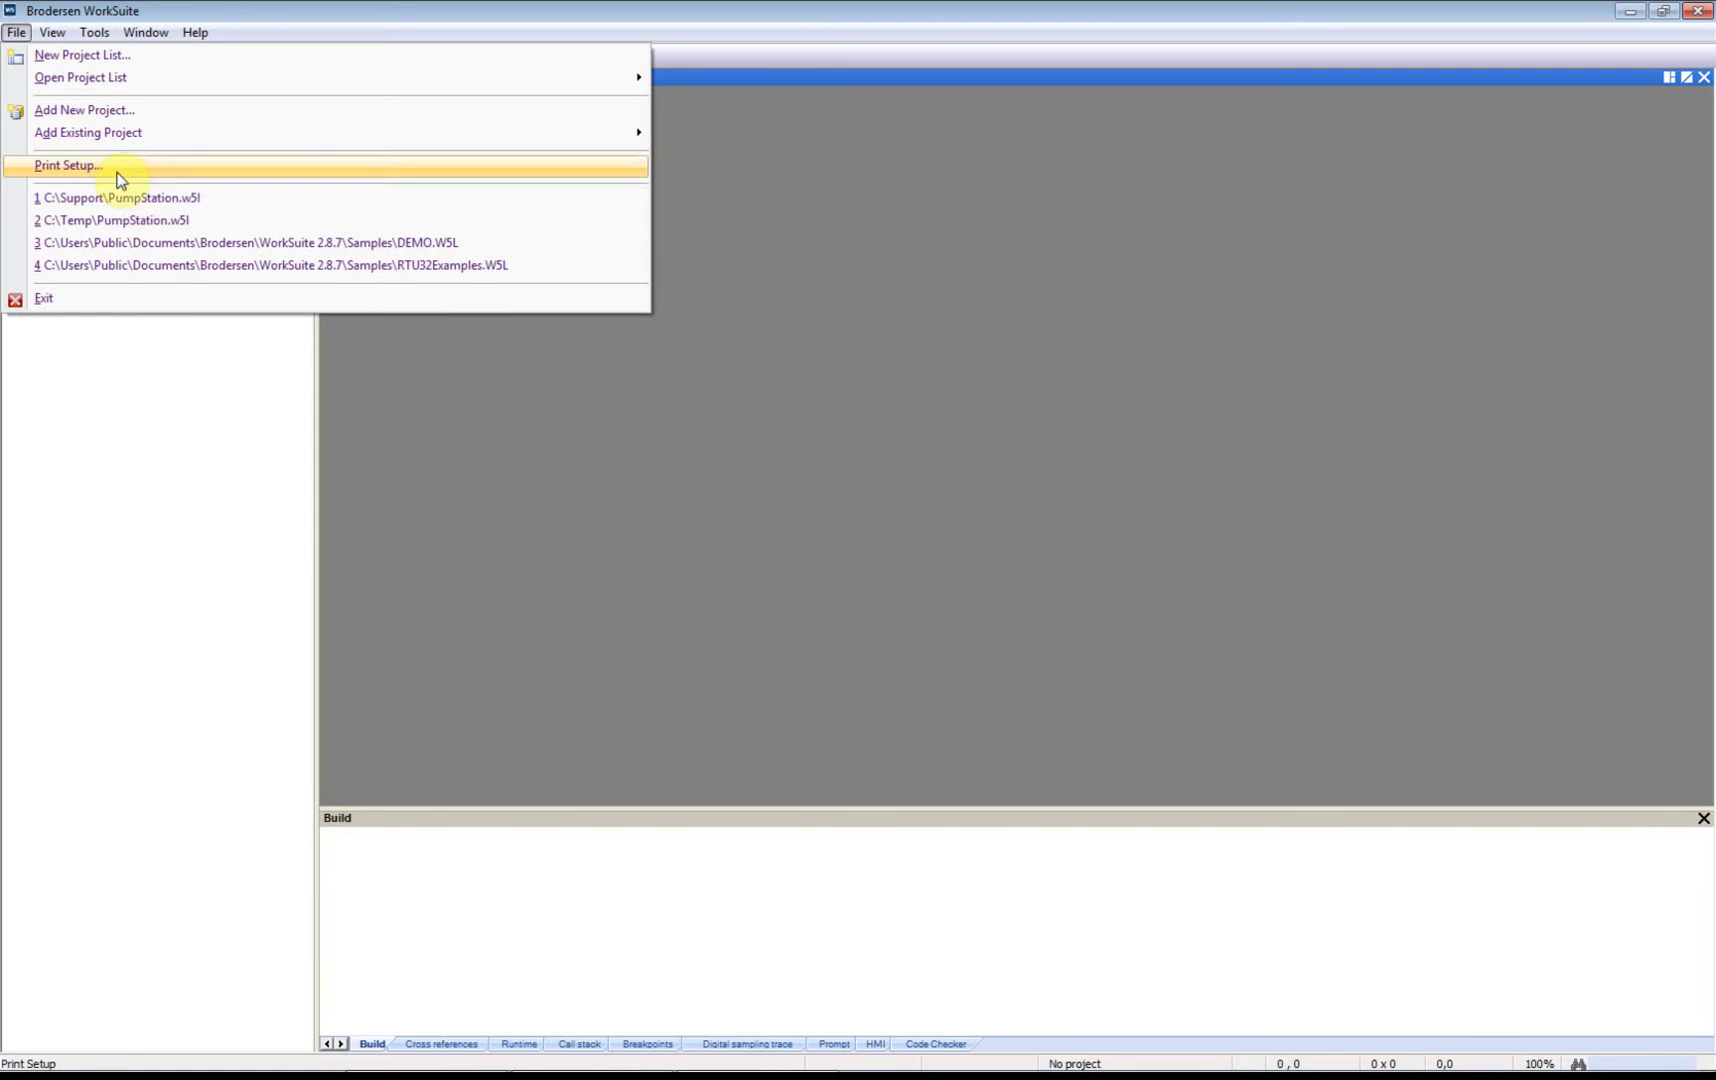
pyautogui.click(131, 198)
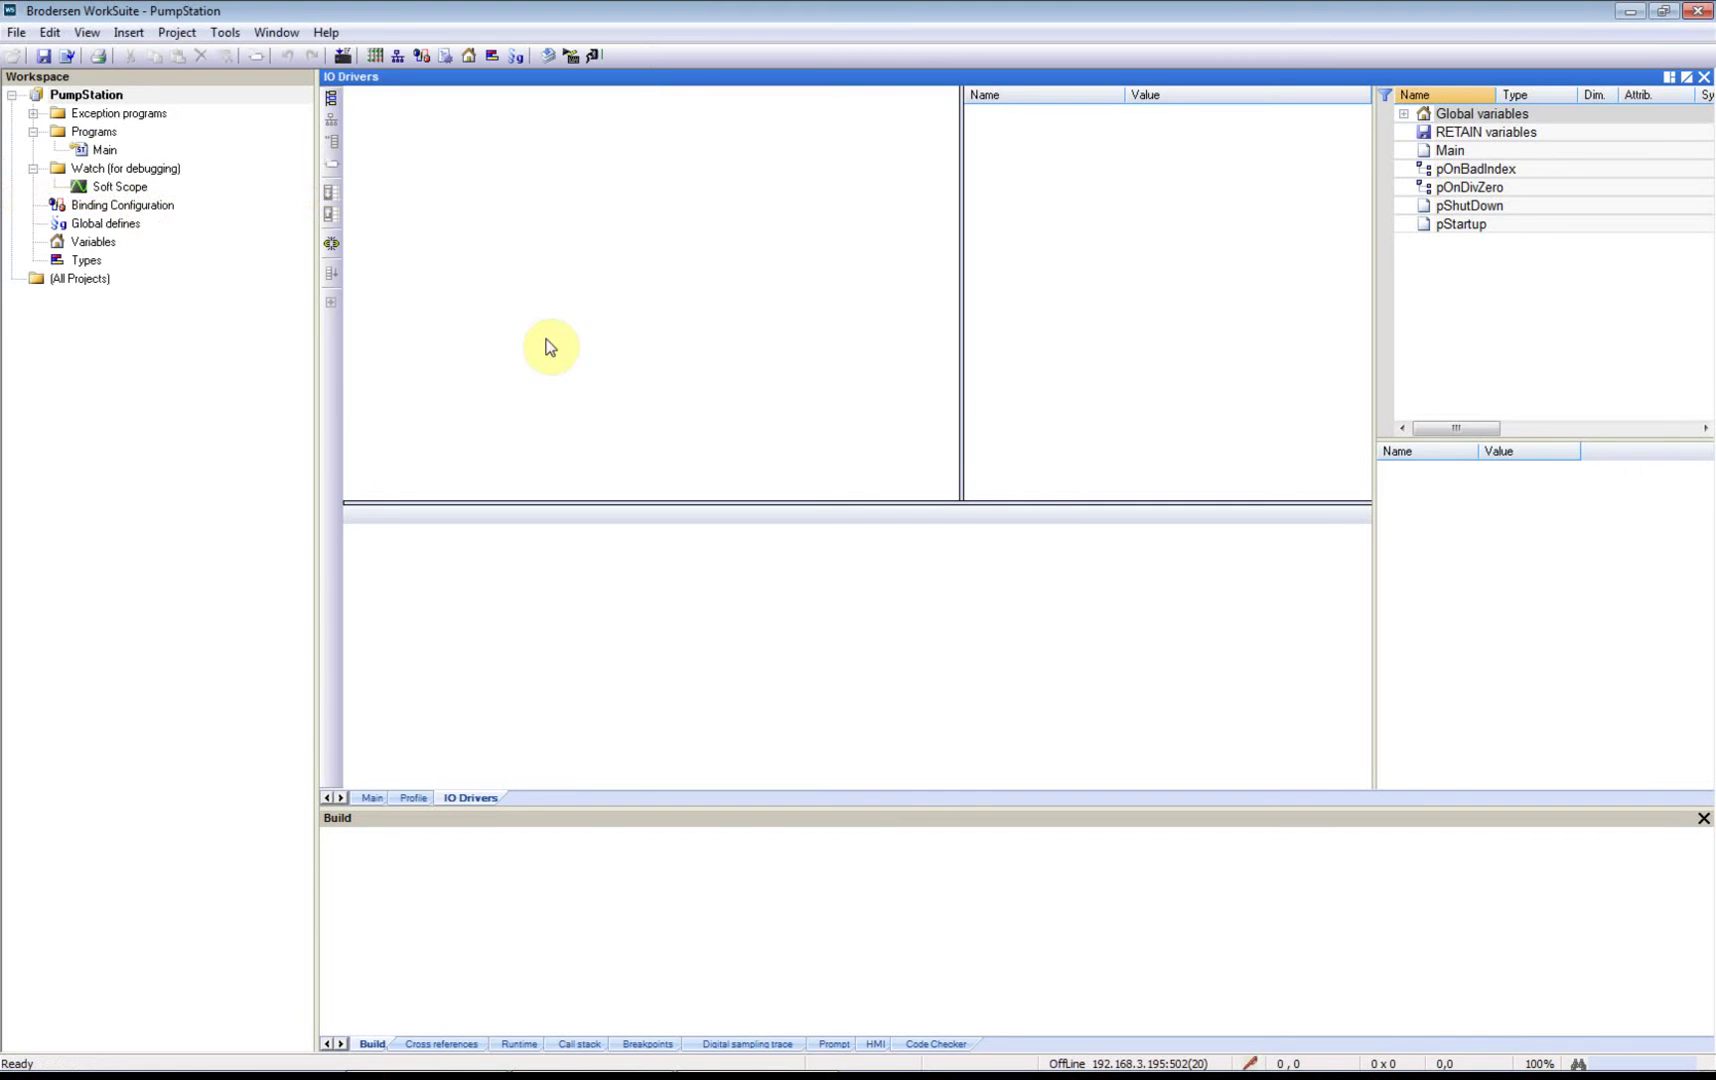
pyautogui.click(127, 149)
pyautogui.doubleClick(127, 149)
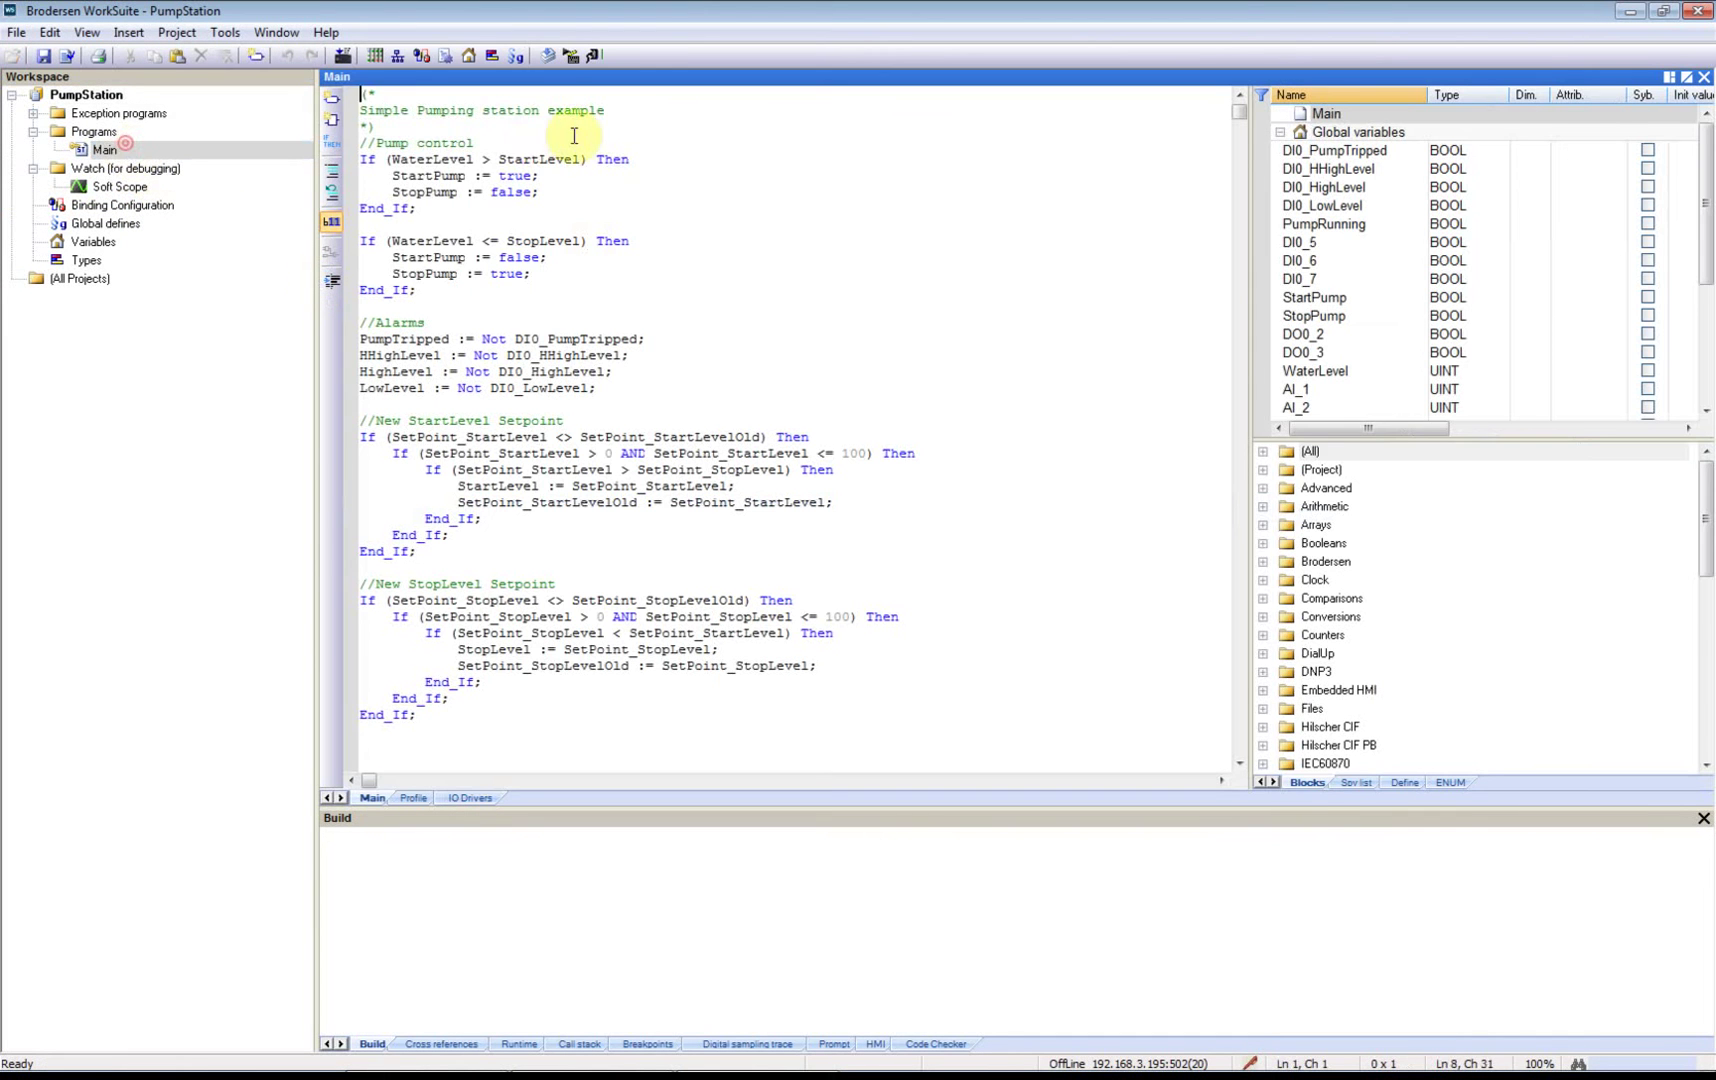
# Step: Review the Main code, highlighting WaterLevel, StopPump and the SetPoint_StartLevel condition
pyautogui.click(395, 159)
pyautogui.moveTo(395, 159)
pyautogui.mouseDown()
pyautogui.moveTo(472, 160)
pyautogui.moveTo(390, 160)
pyautogui.mouseUp()
pyautogui.click(475, 190)
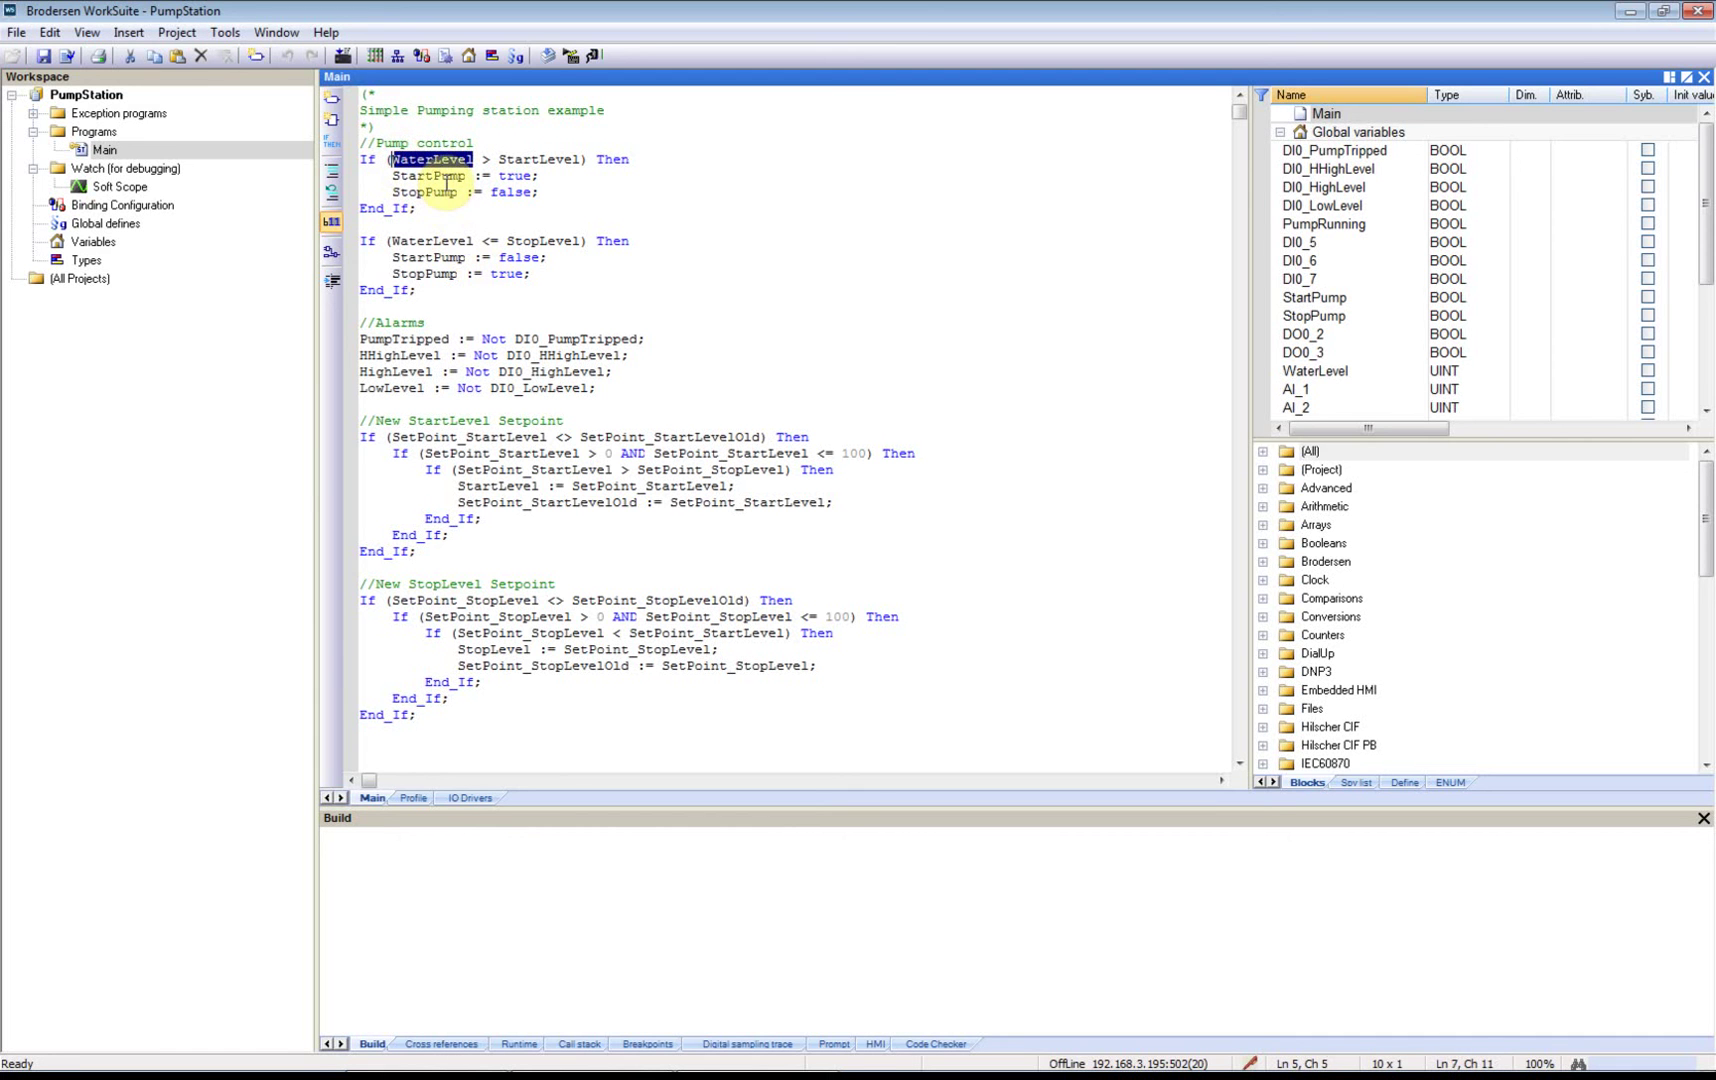
pyautogui.click(452, 177)
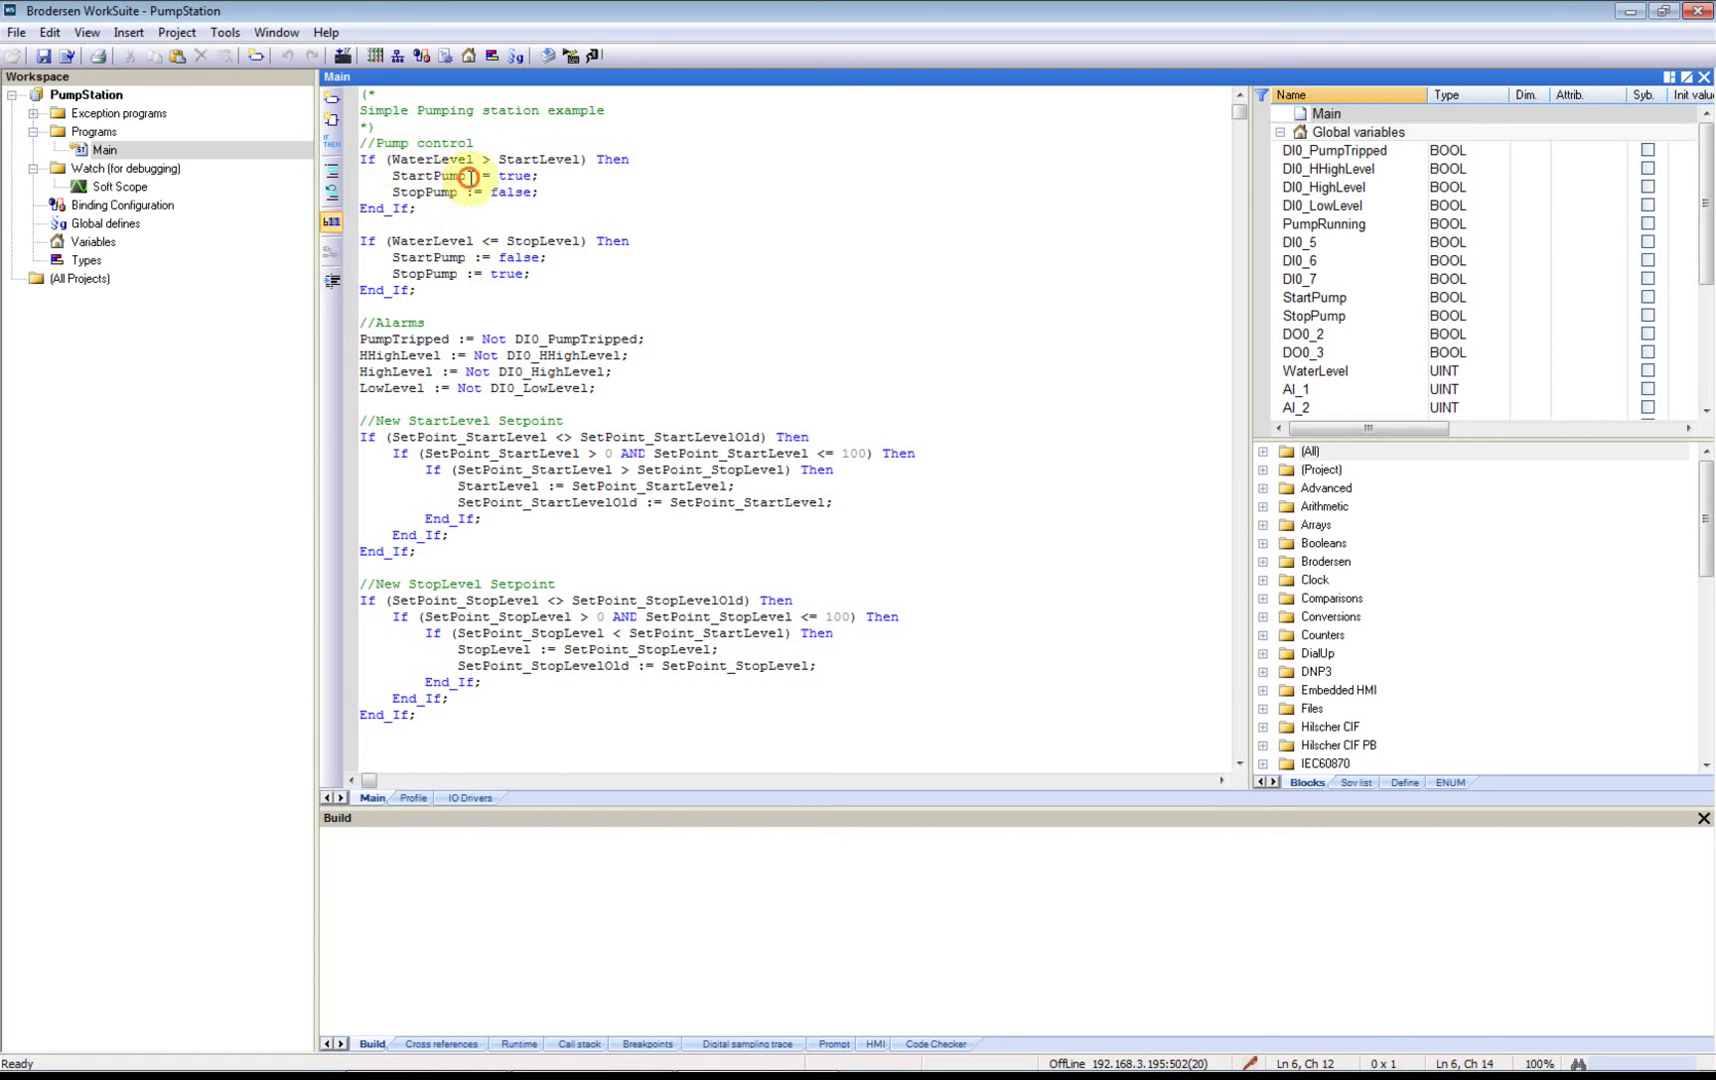
pyautogui.moveTo(458, 192); pyautogui.dragTo(402, 191)
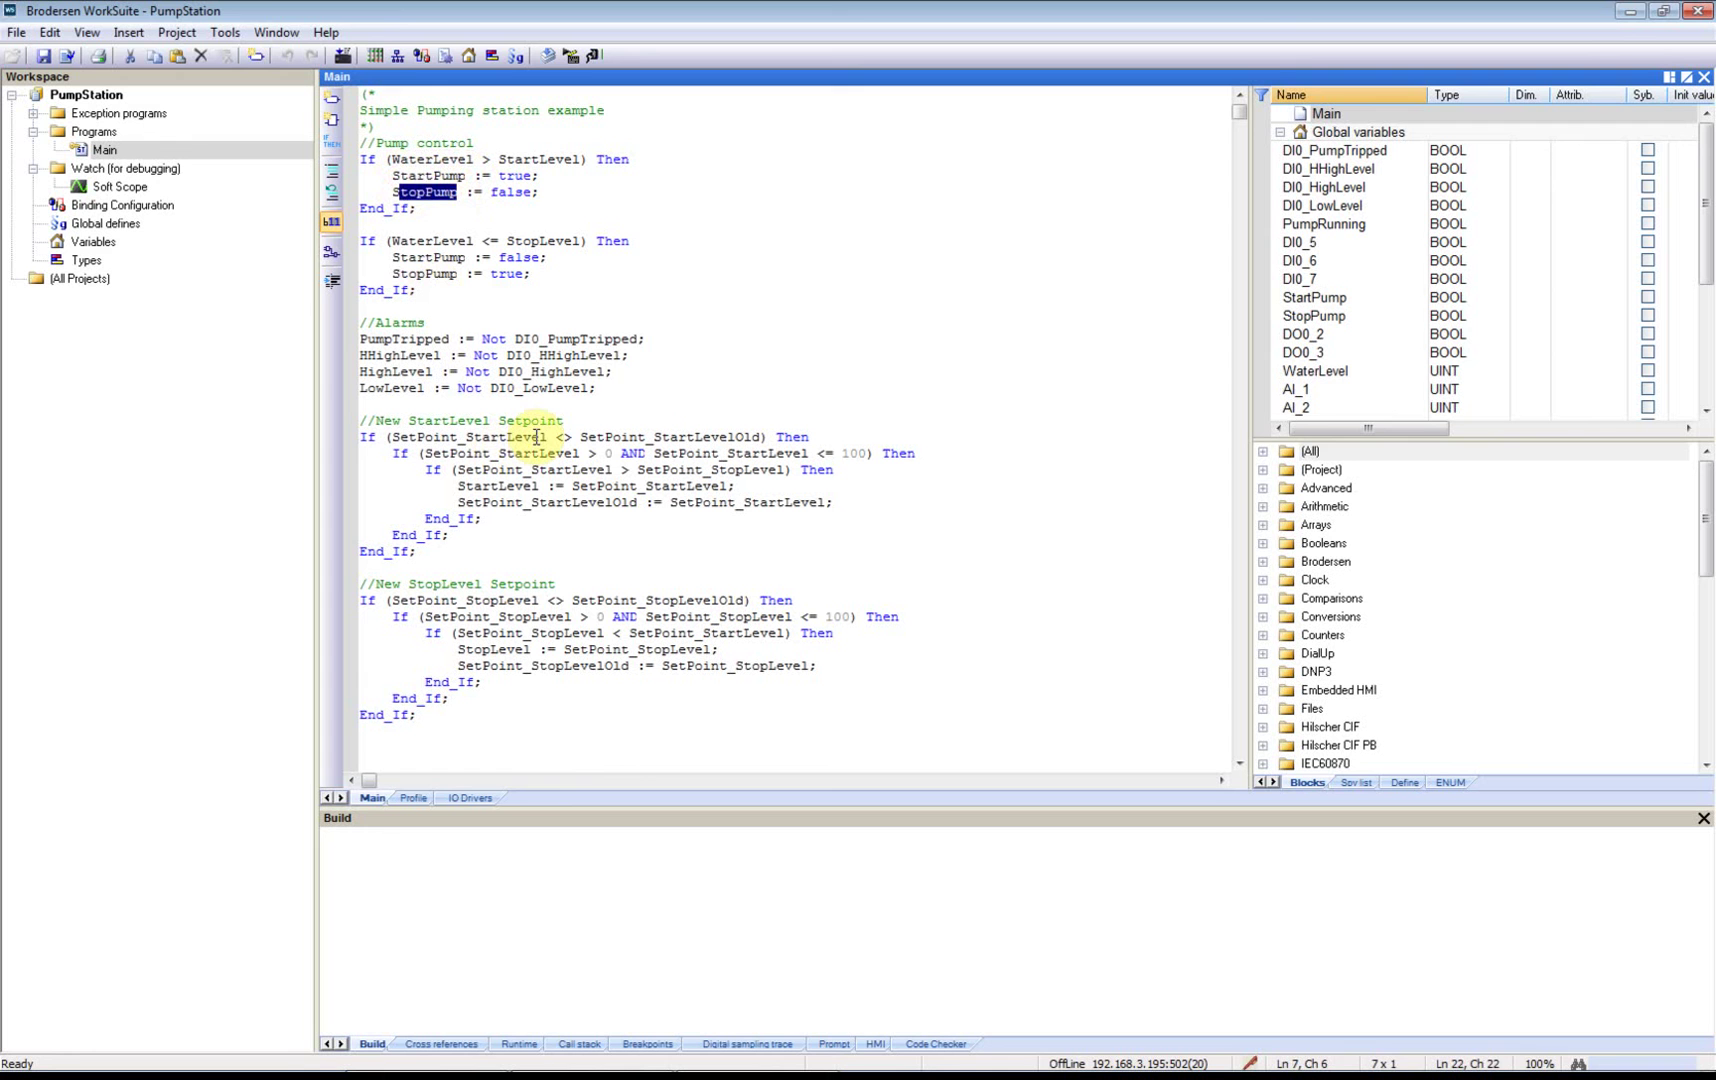
pyautogui.click(570, 371)
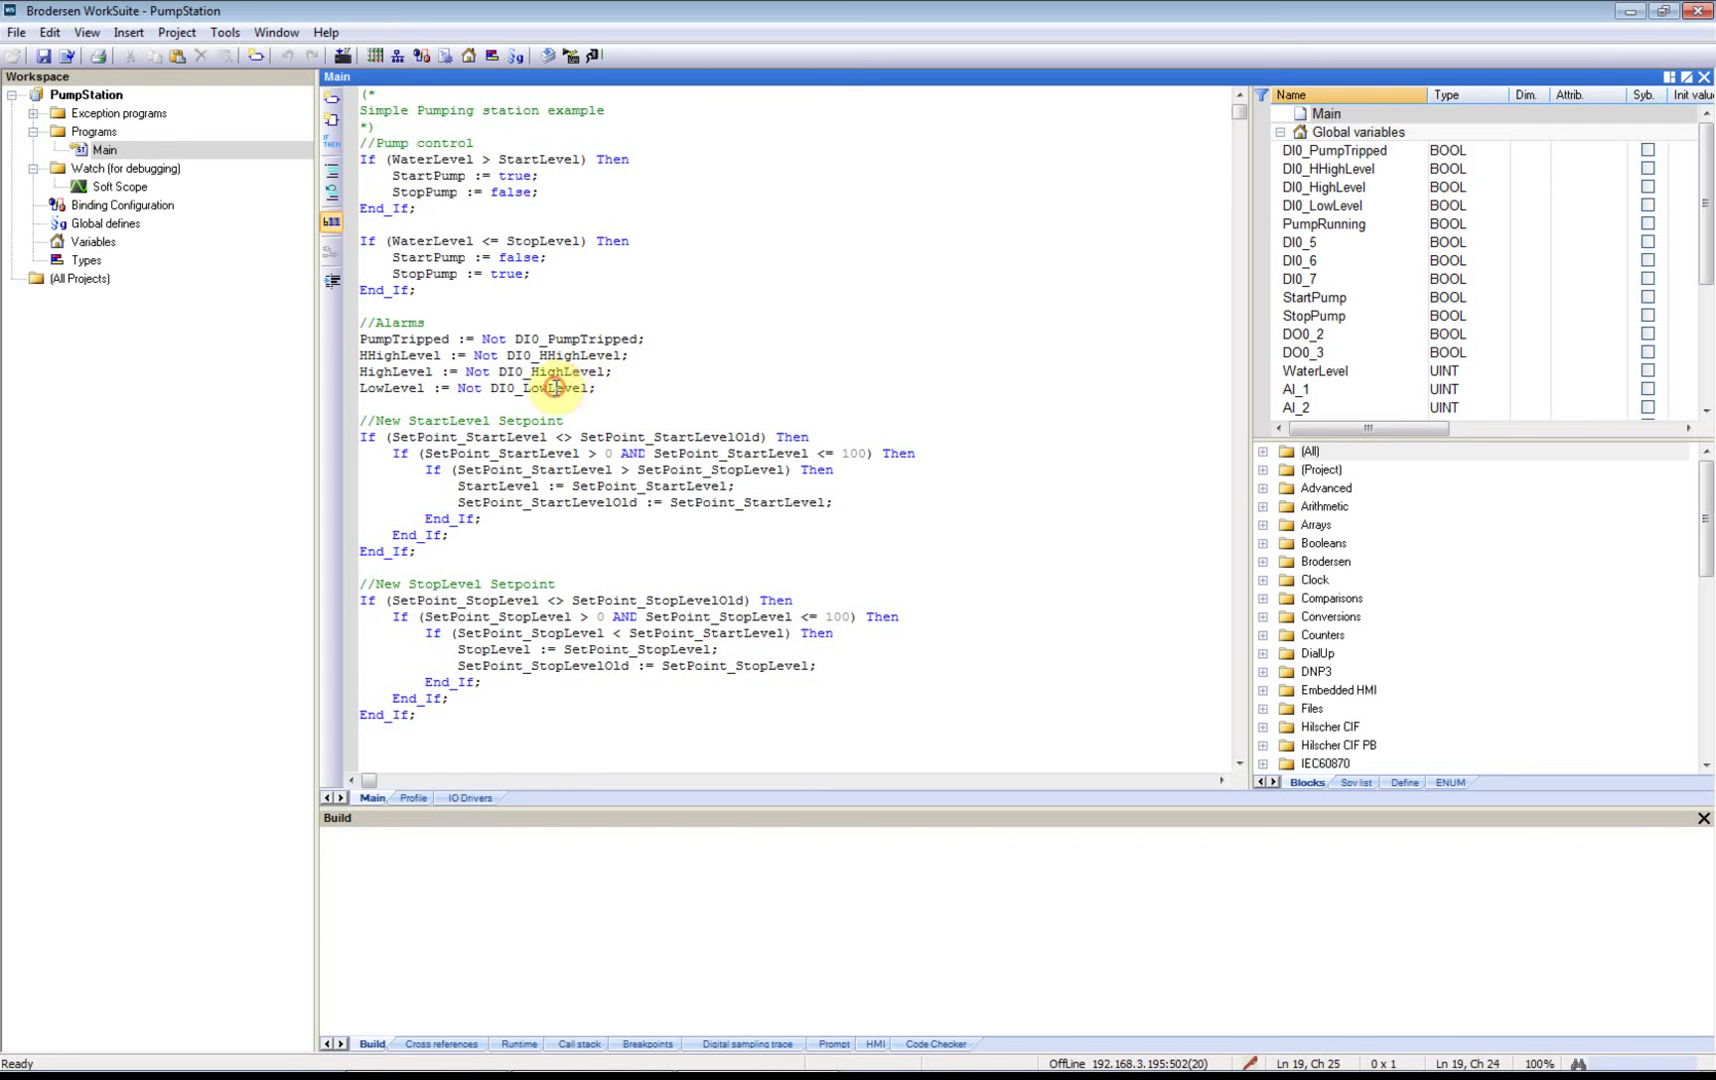
pyautogui.click(395, 437)
pyautogui.moveTo(395, 437); pyautogui.dragTo(554, 437)
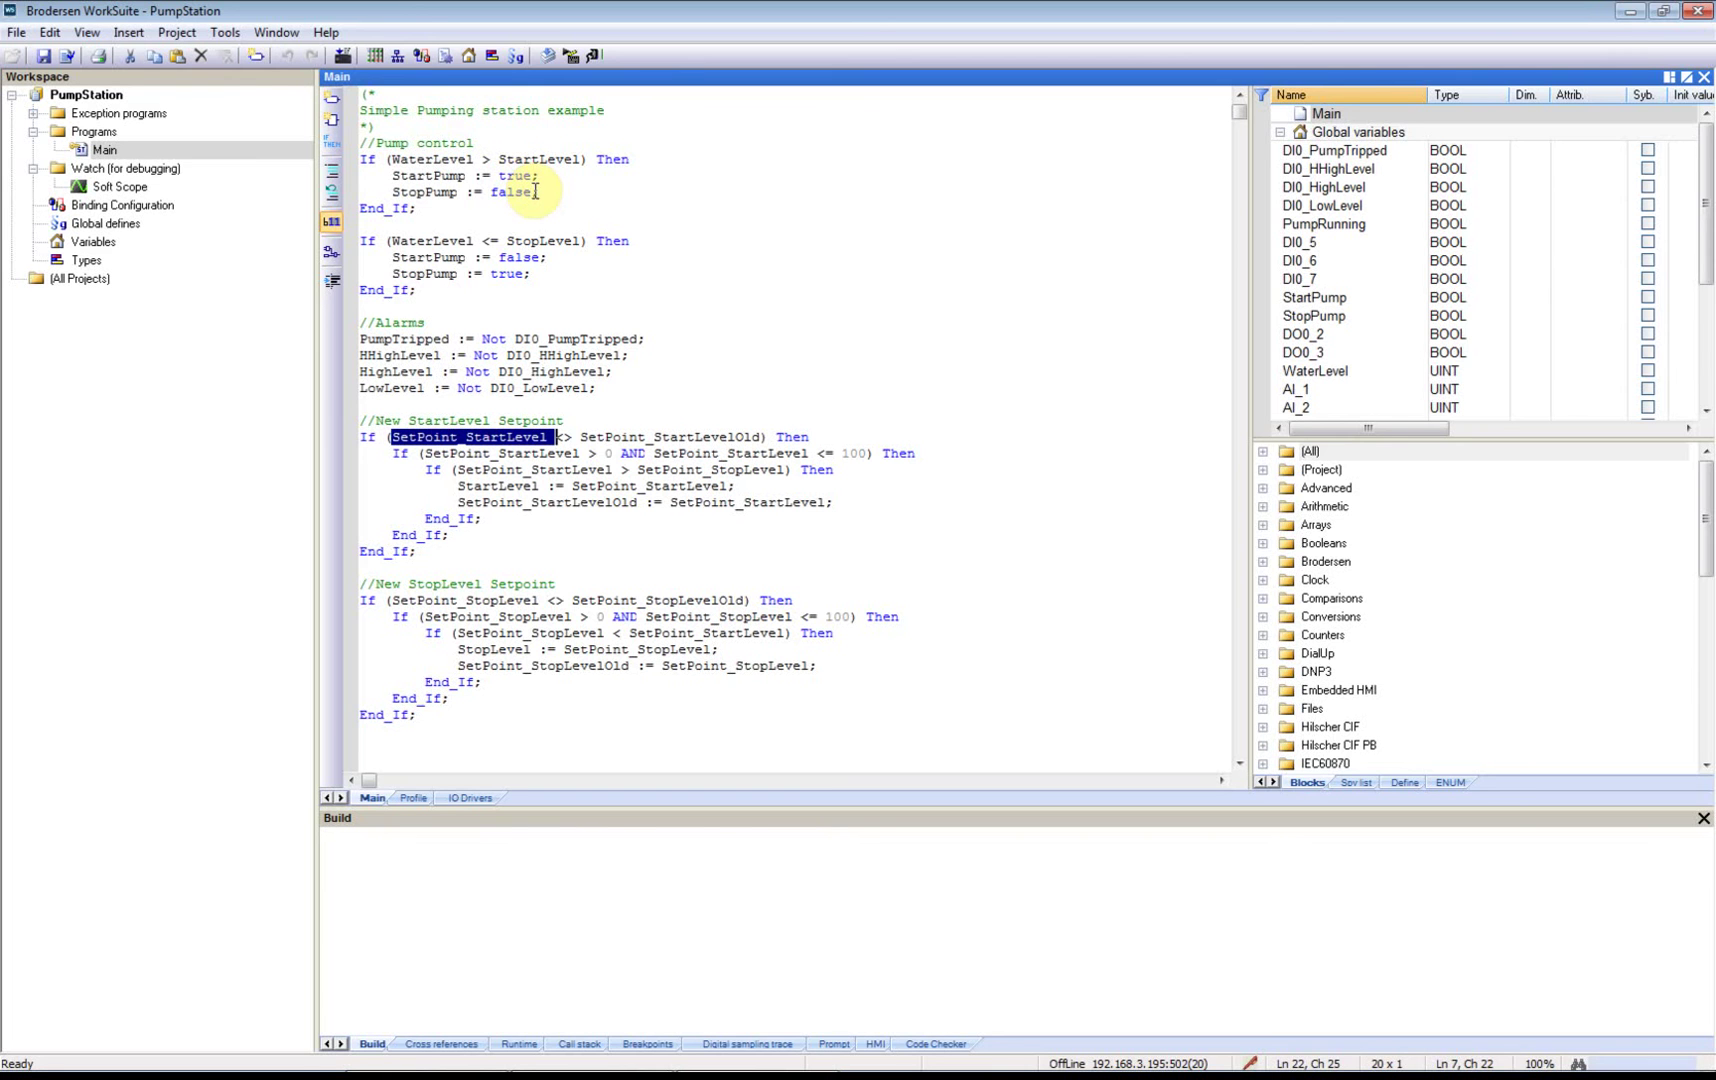
# Step: In IO Drivers, insert an MQTT Client configuration from the (All) driver list
pyautogui.click(400, 56)
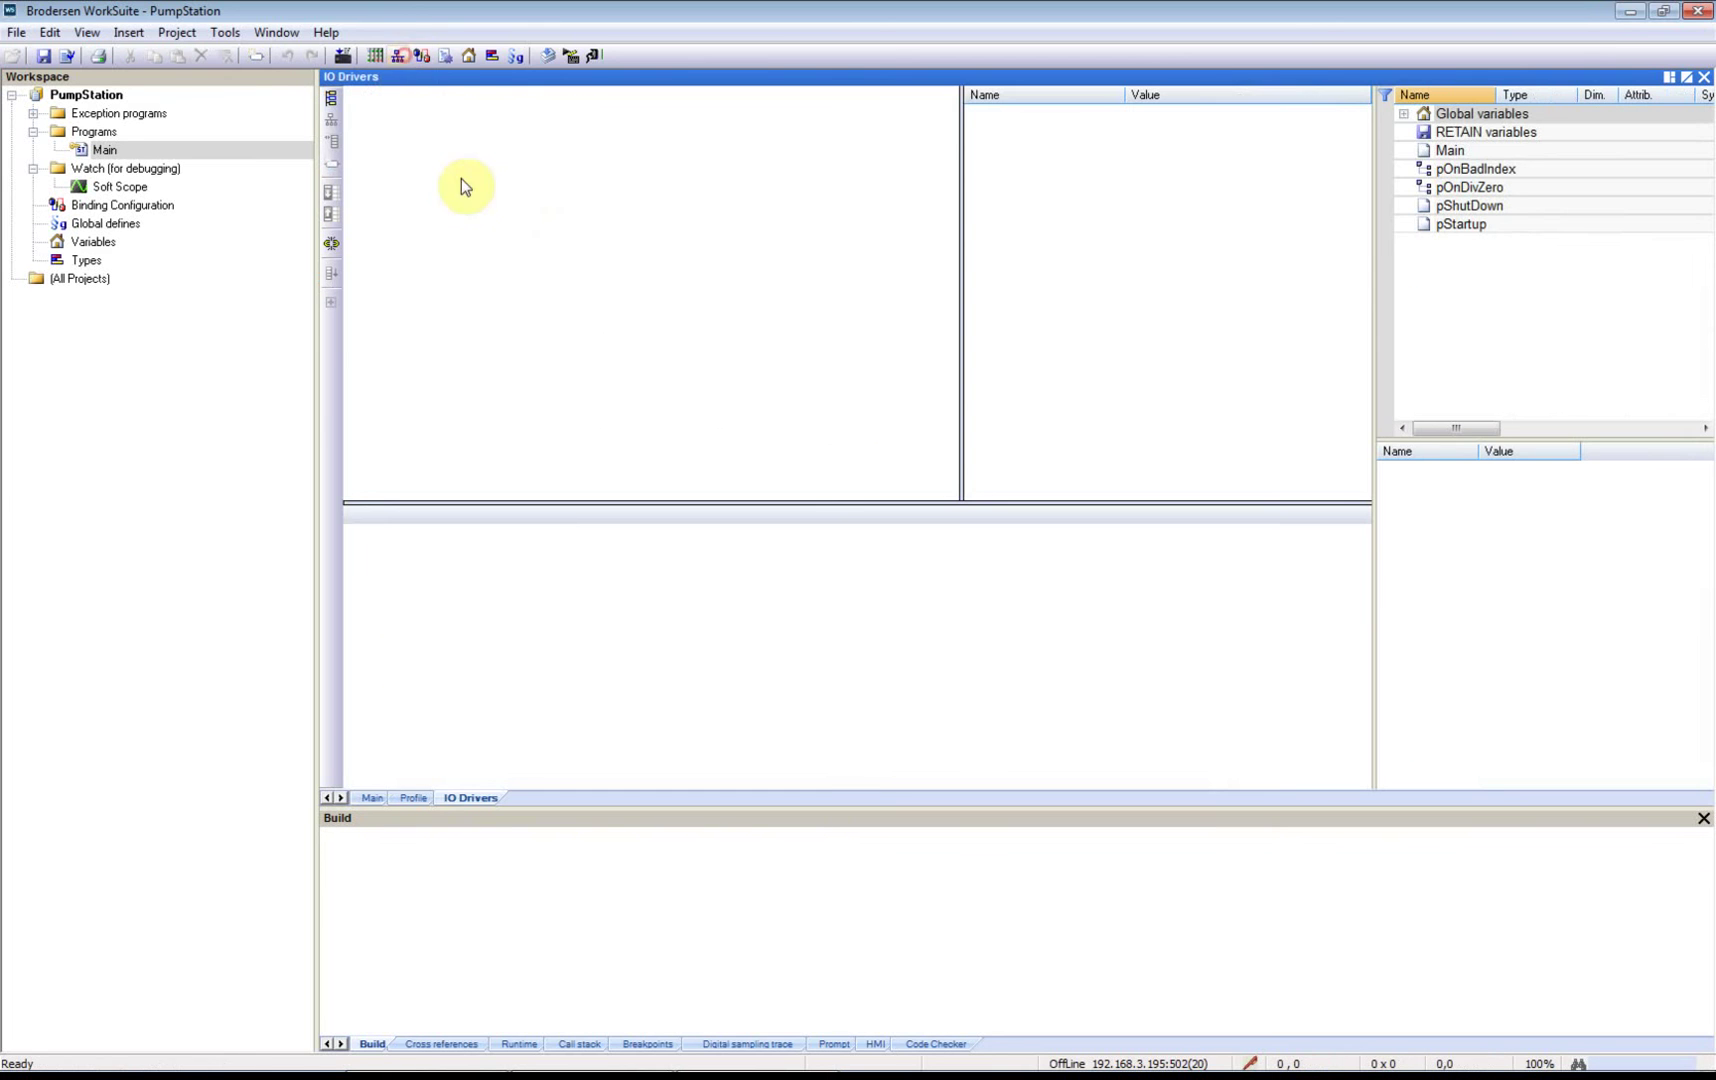
pyautogui.rightClick(457, 112)
pyautogui.click(636, 368)
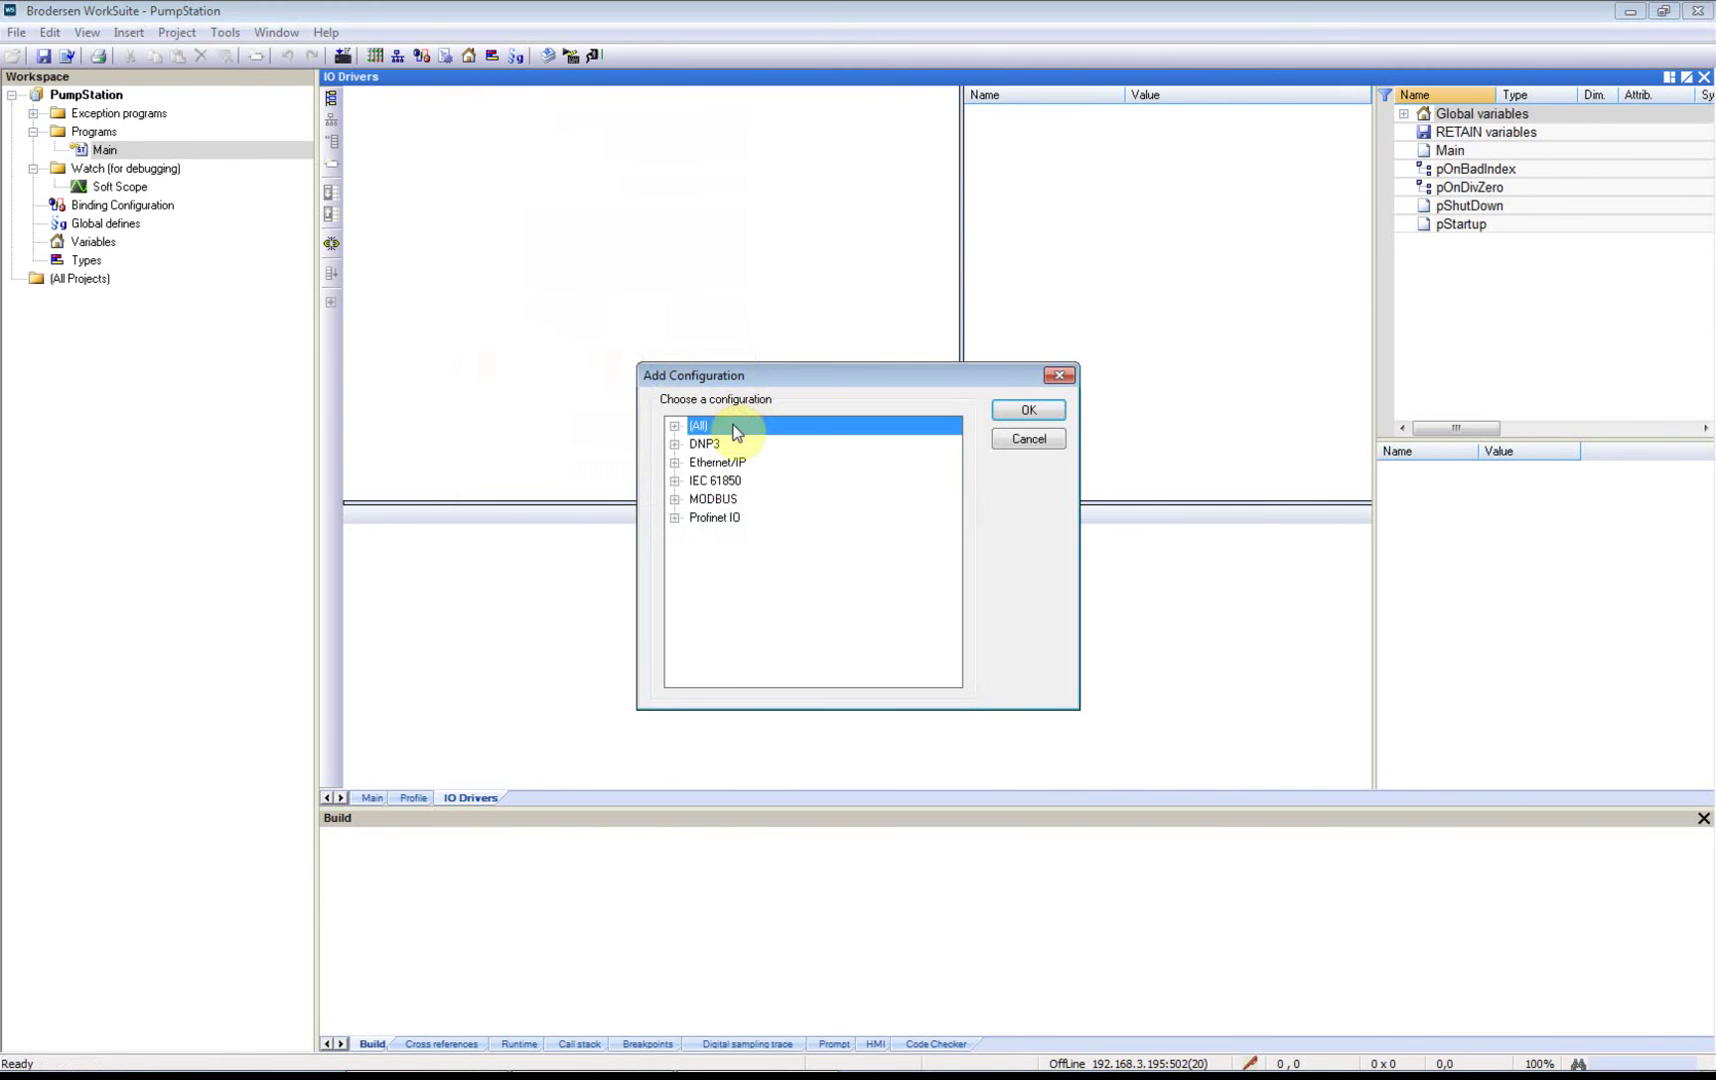
pyautogui.doubleClick(737, 432)
pyautogui.scroll(-5, 805, 535)
pyautogui.doubleClick(757, 519)
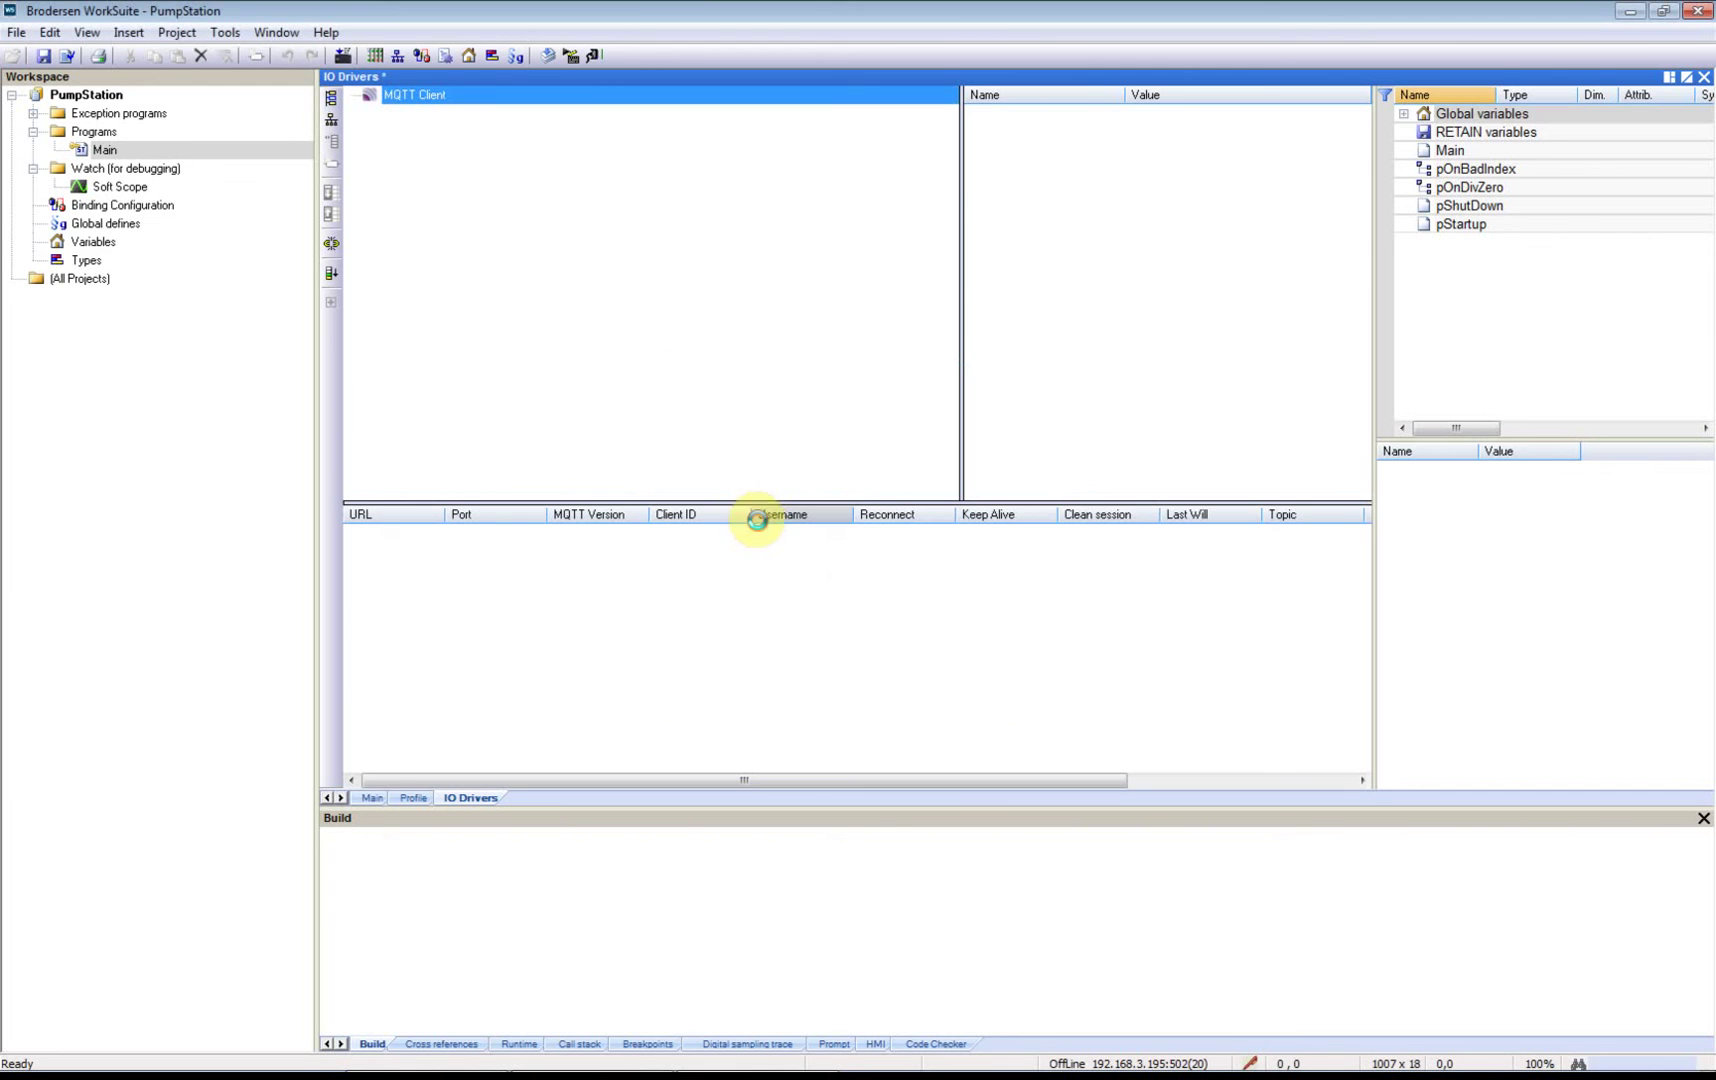
# Step: Add an MQTT Client connection to broker.hivemq.com with version 3.1.1 and client ID PumpingStation1
pyautogui.rightClick(467, 95)
pyautogui.click(568, 377)
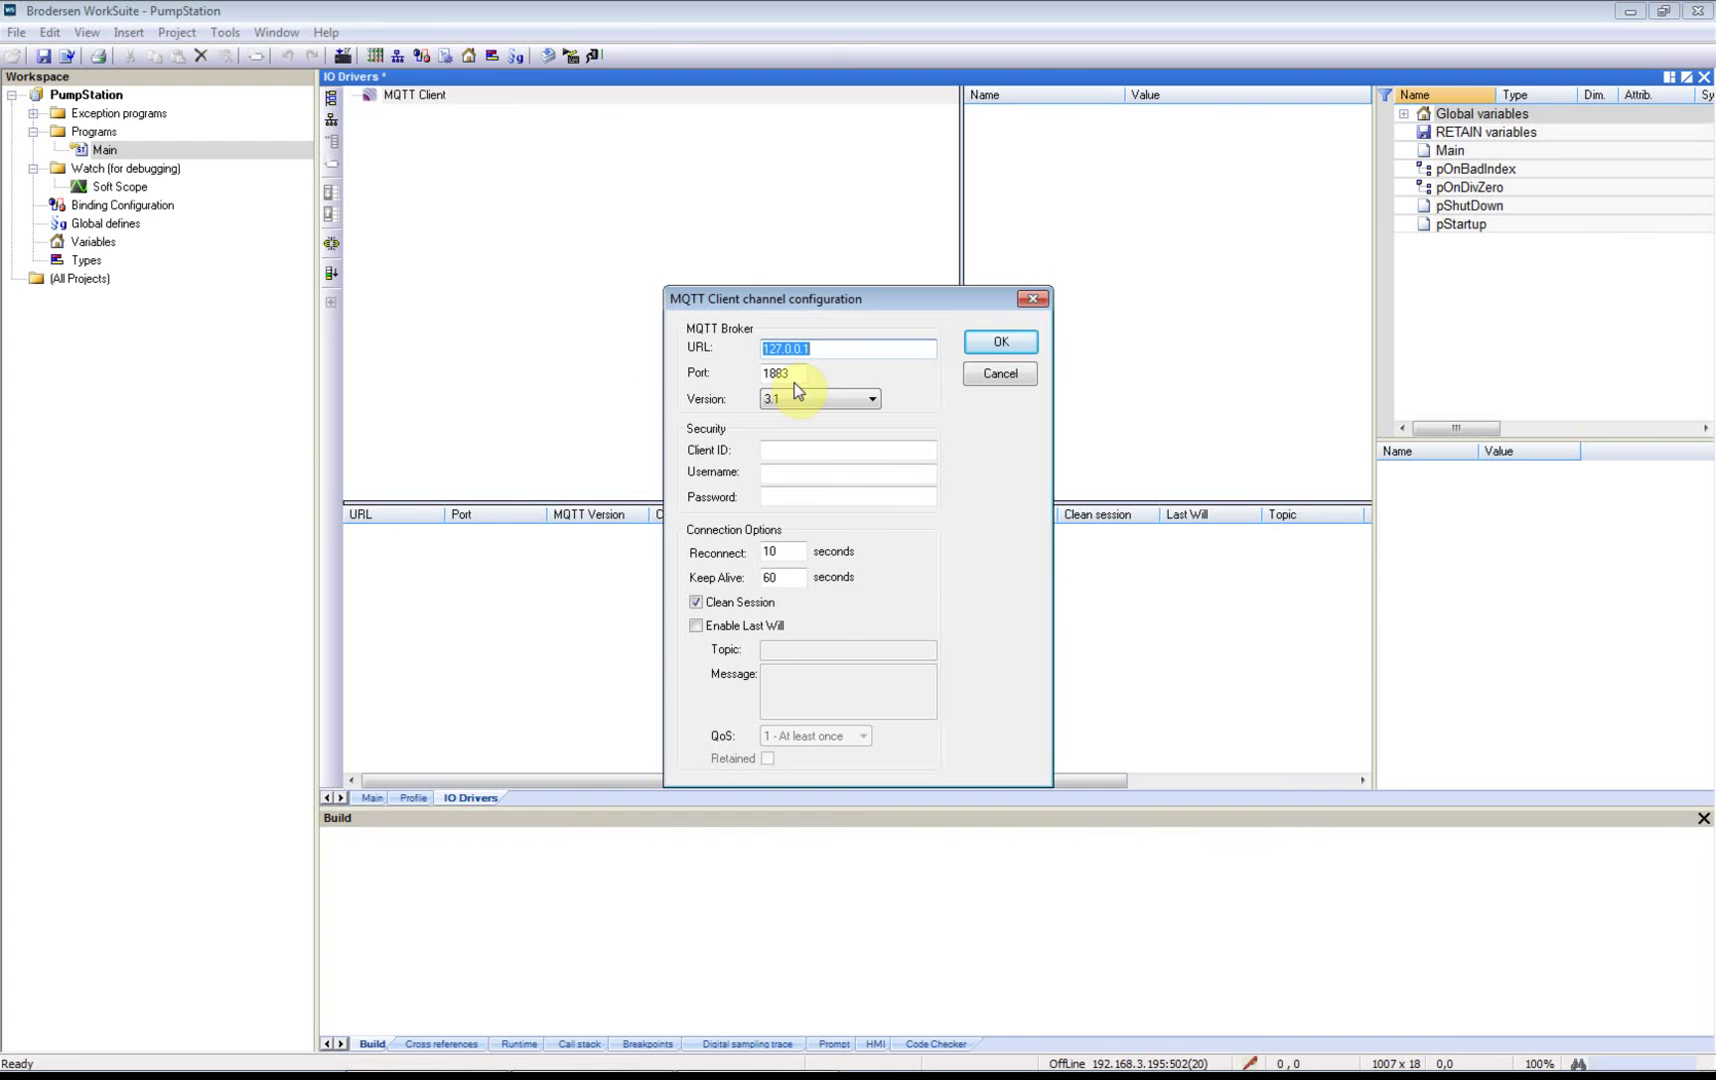
pyautogui.write('broker.hivemq.com')
pyautogui.click(874, 401)
pyautogui.click(854, 425)
pyautogui.click(821, 449)
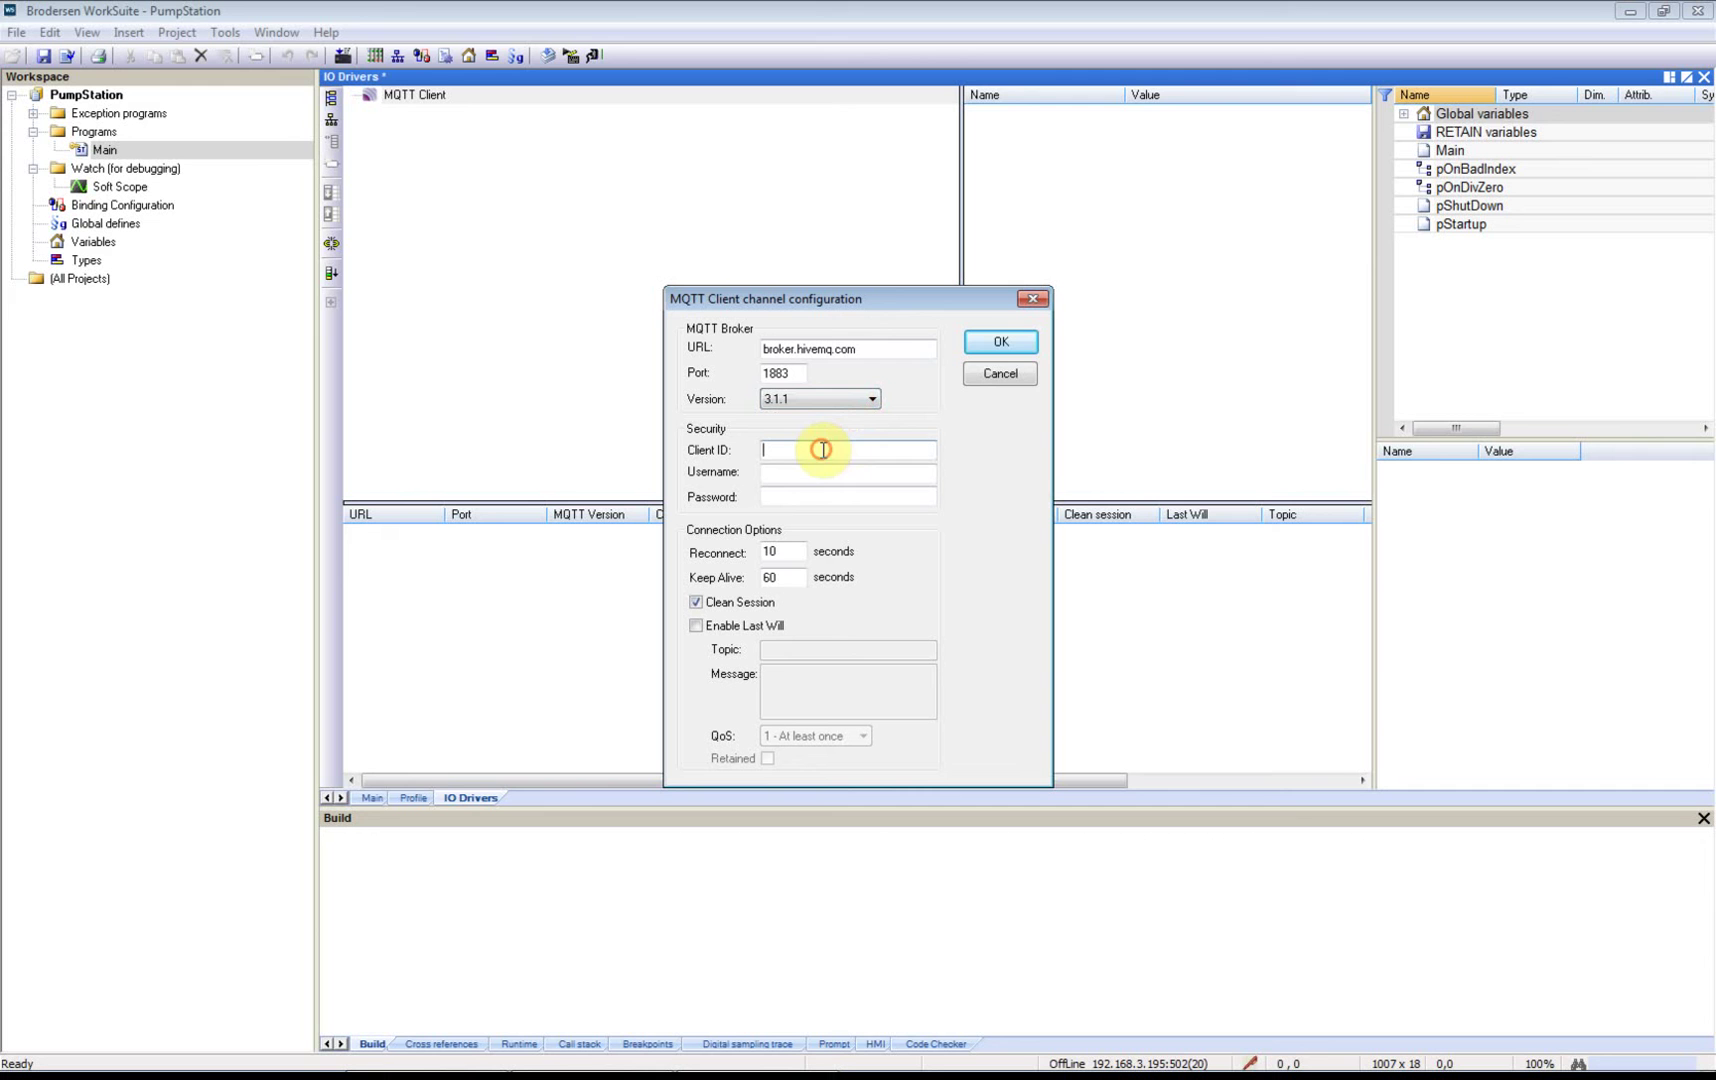
pyautogui.write('PumpingStation1')
pyautogui.click(988, 338)
# Step: Insert a Publish data block with topic PumpingStation1 under the broker connection
pyautogui.rightClick(486, 116)
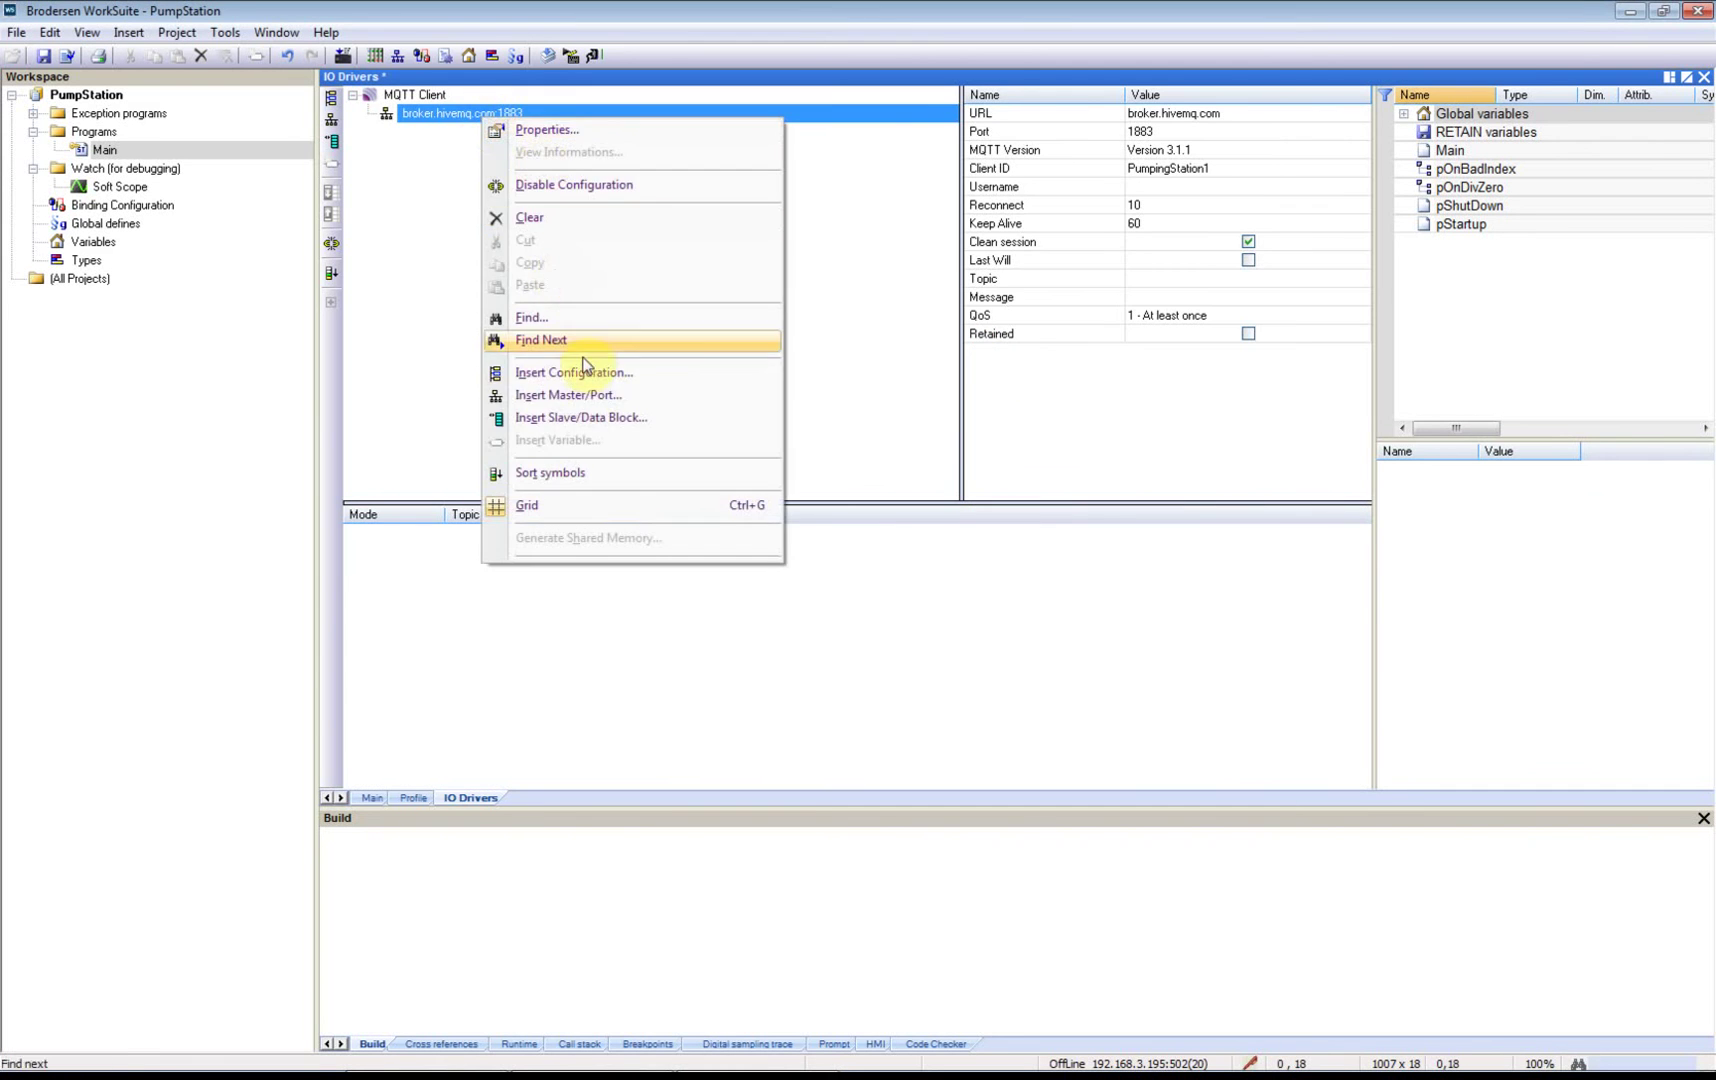
pyautogui.click(588, 418)
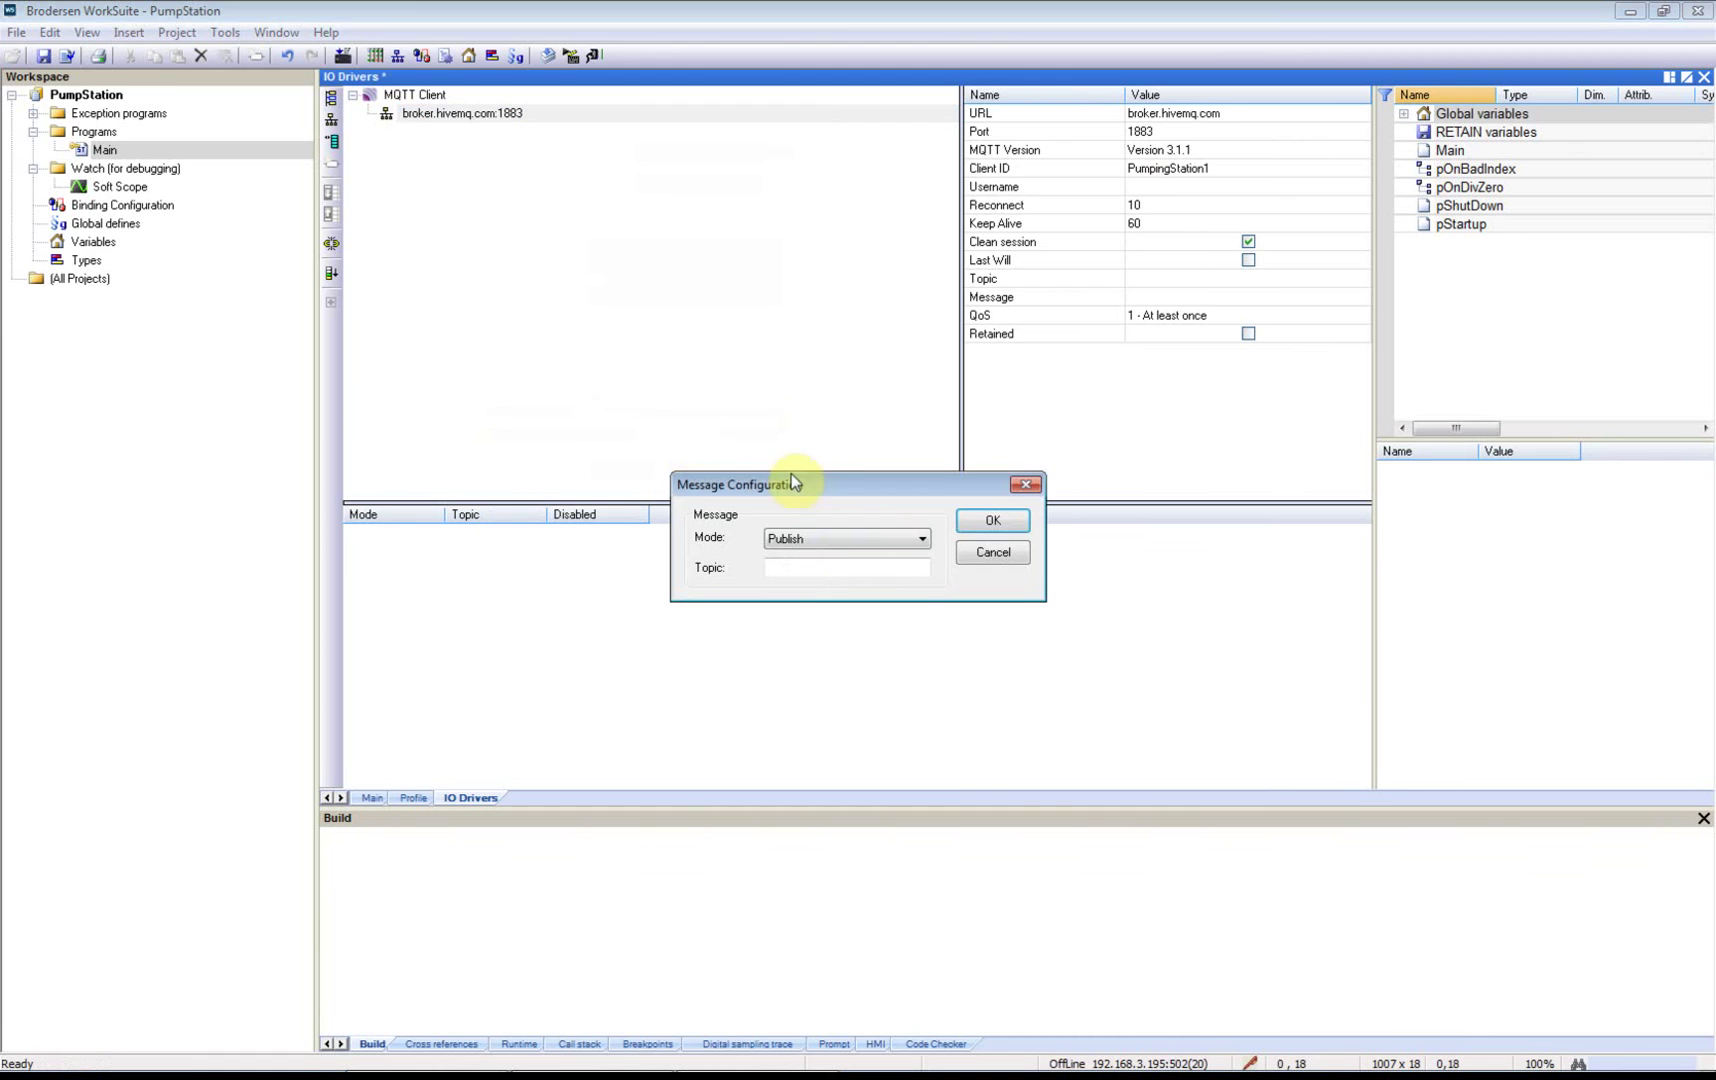
pyautogui.click(840, 566)
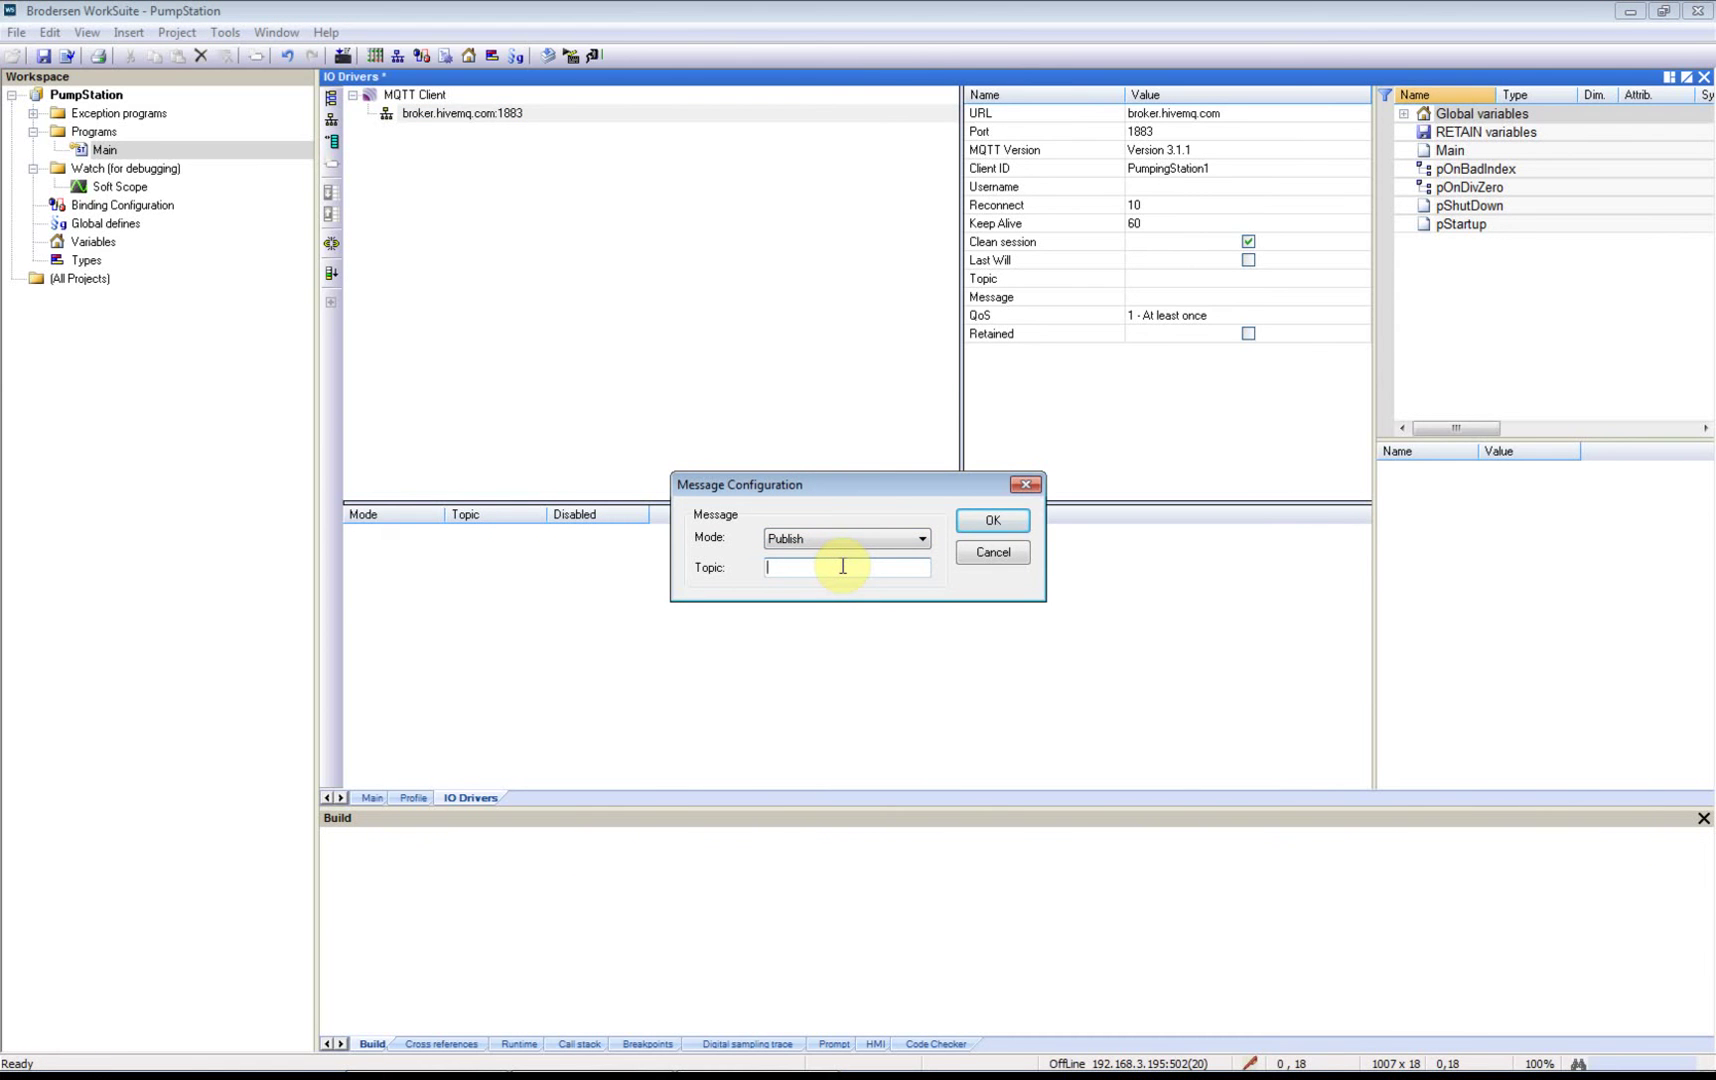
pyautogui.write('PumpingStation1')
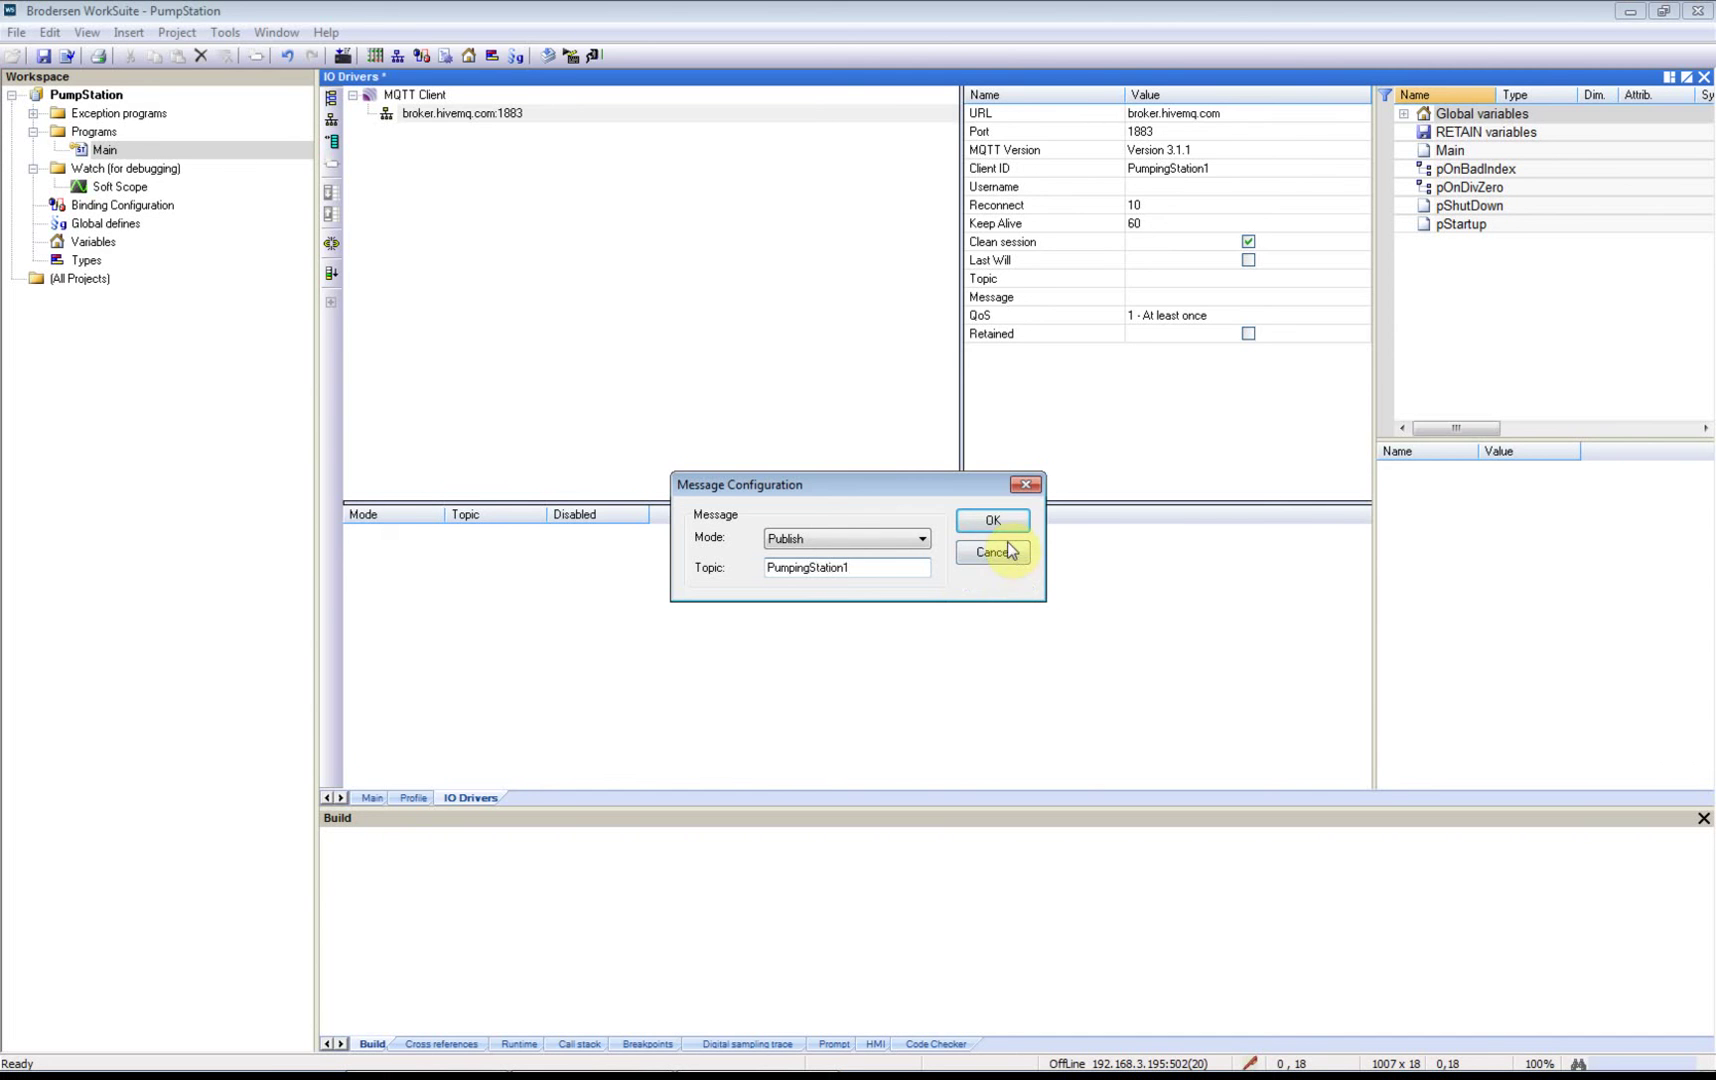
pyautogui.click(997, 525)
# Step: Publish HighHighLevel on change under topic Alarms/HighHighLevel
pyautogui.rightClick(503, 138)
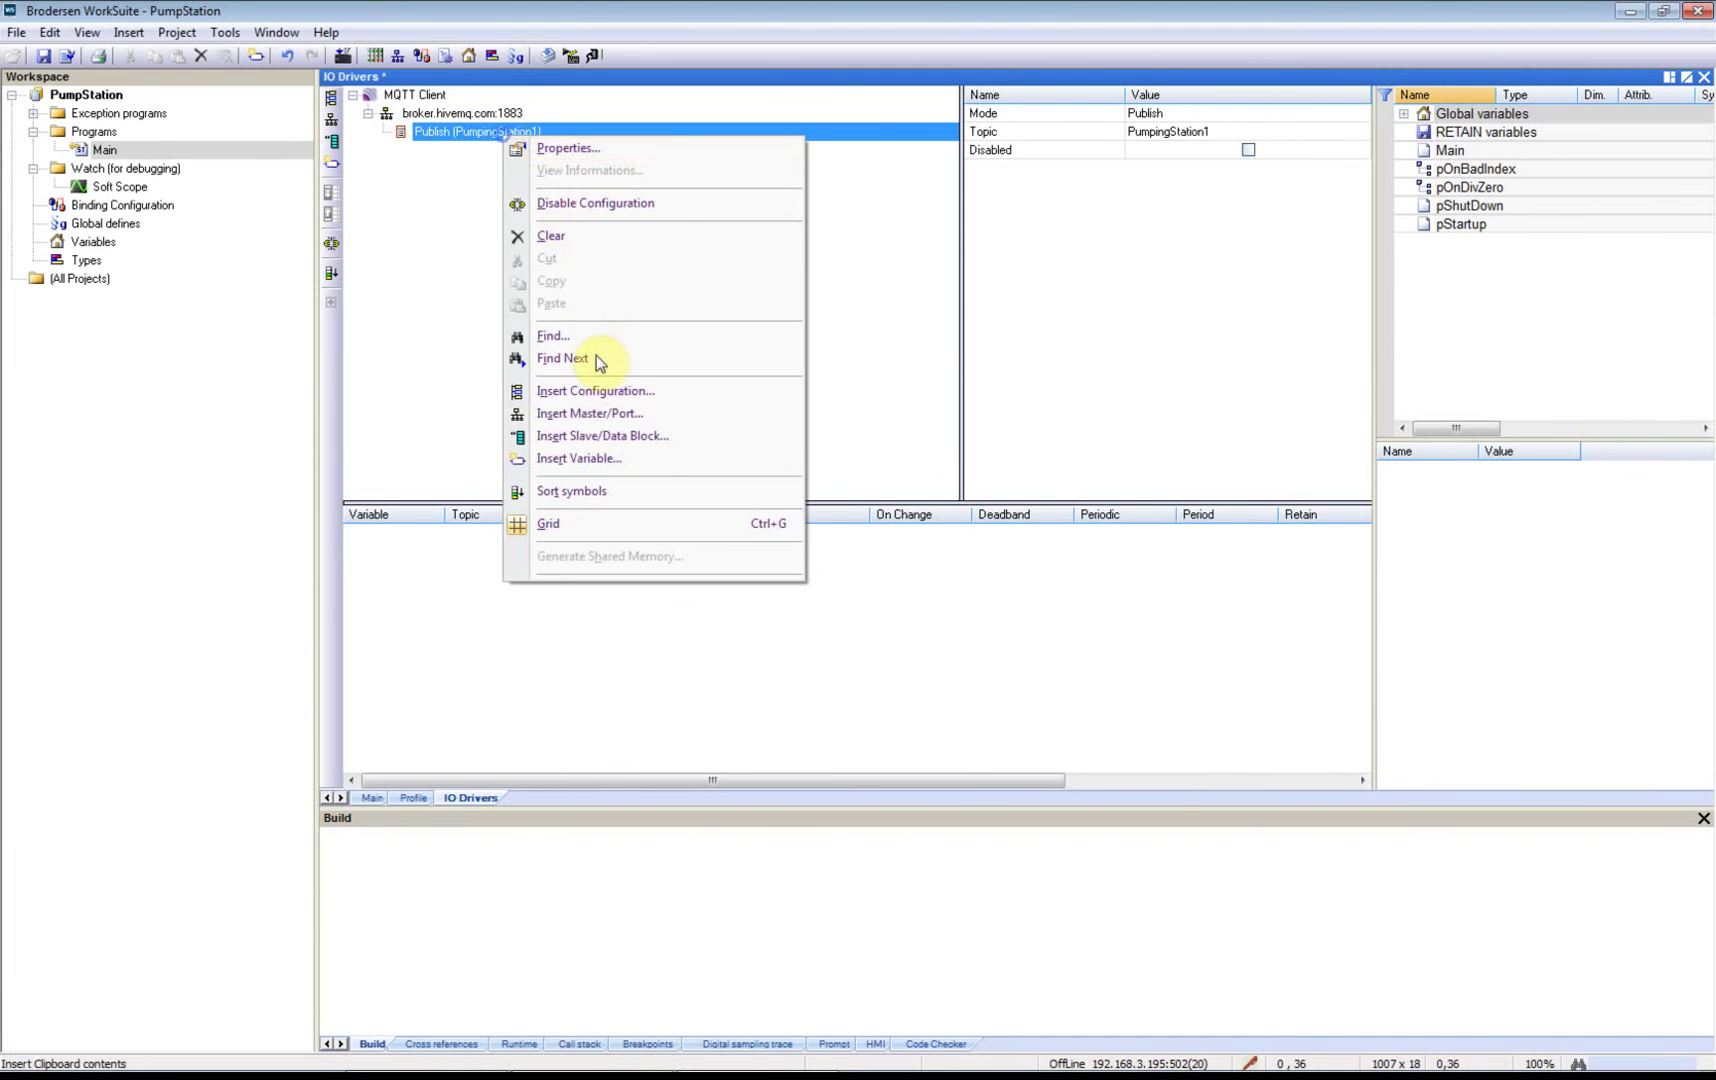
pyautogui.click(575, 457)
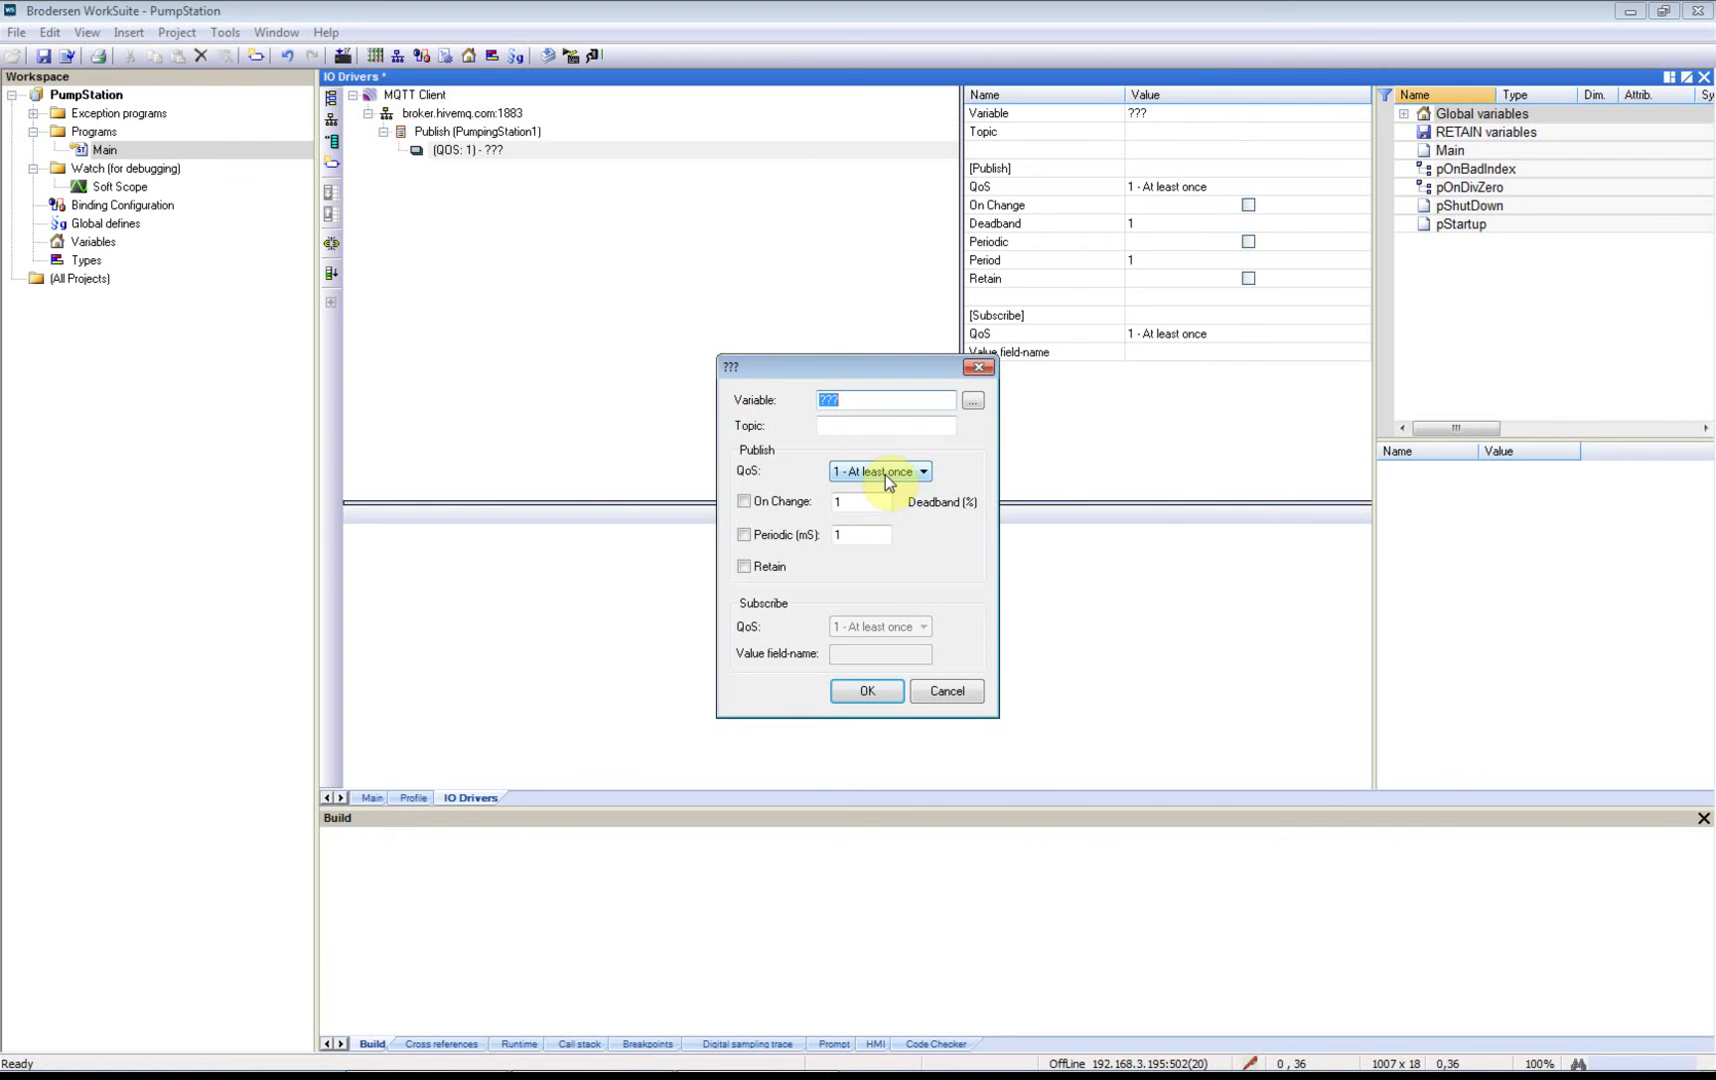
pyautogui.write('High')
pyautogui.write('HJ')
pyautogui.write('ghLevel')
pyautogui.press('Tab')
pyautogui.press('Tab')
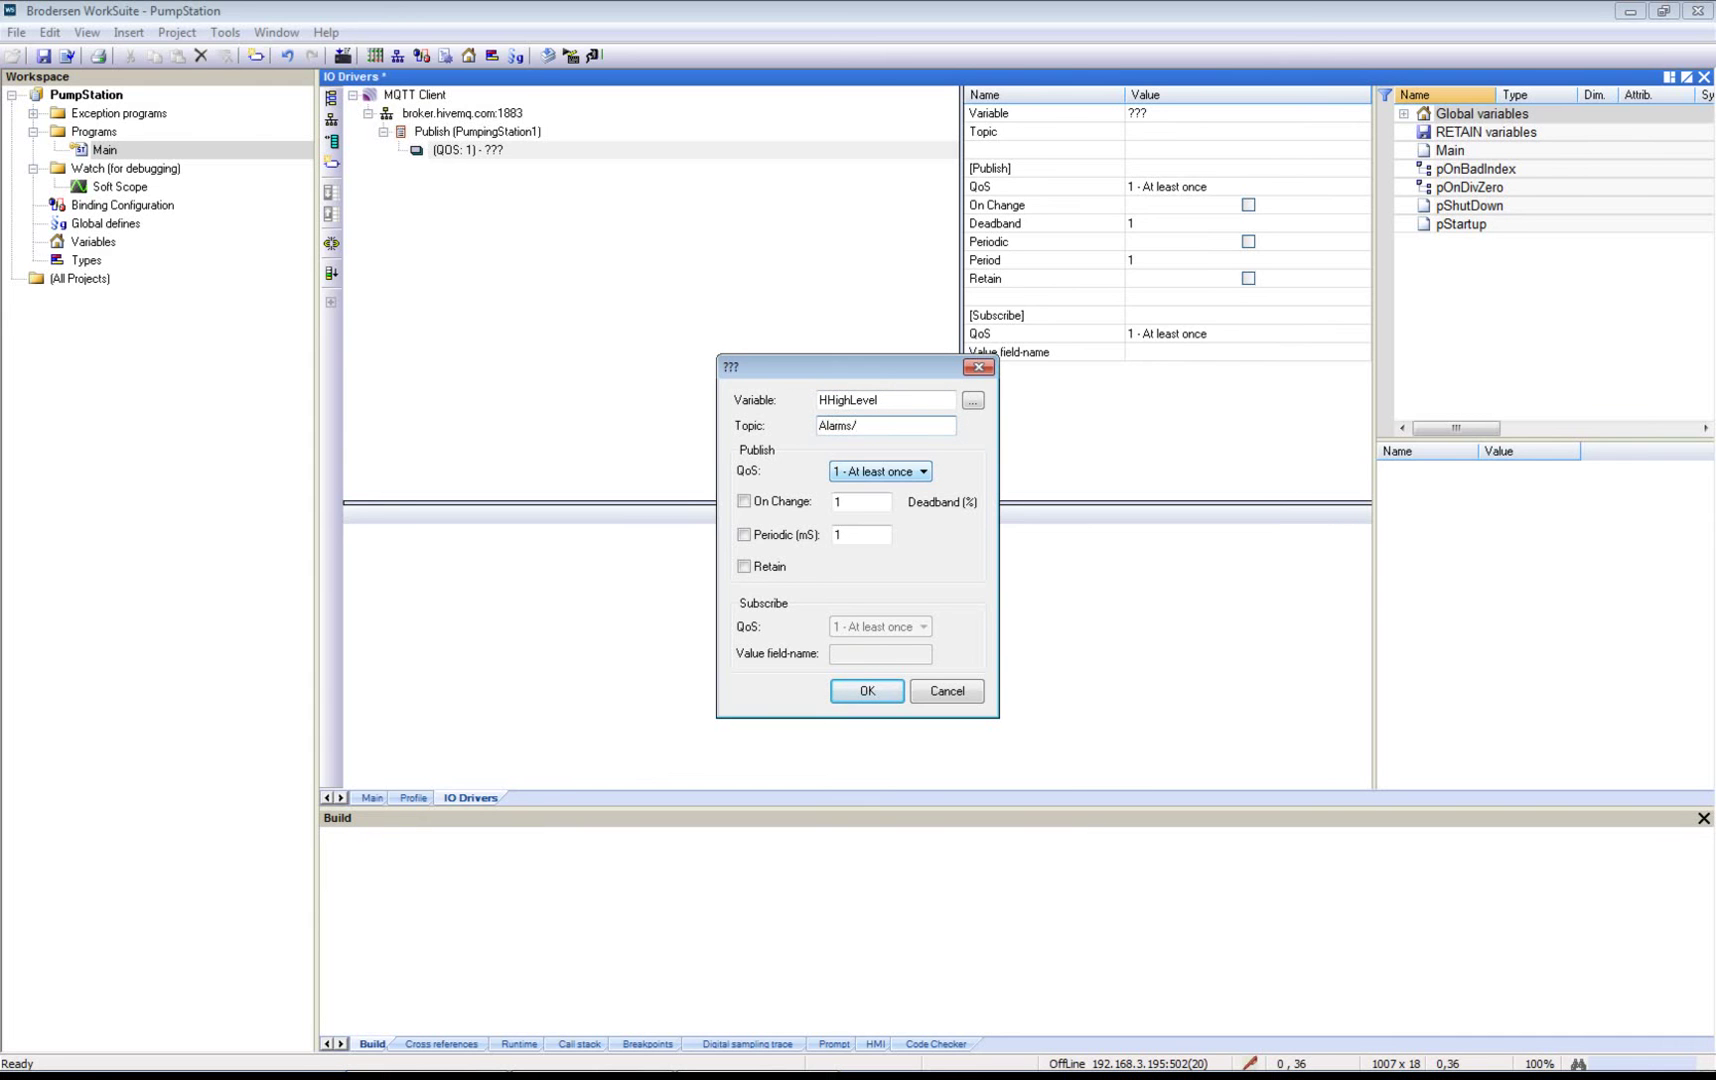
pyautogui.write('Alarms/HighHighLerv')
pyautogui.write('vel')
pyautogui.click(762, 502)
pyautogui.click(866, 691)
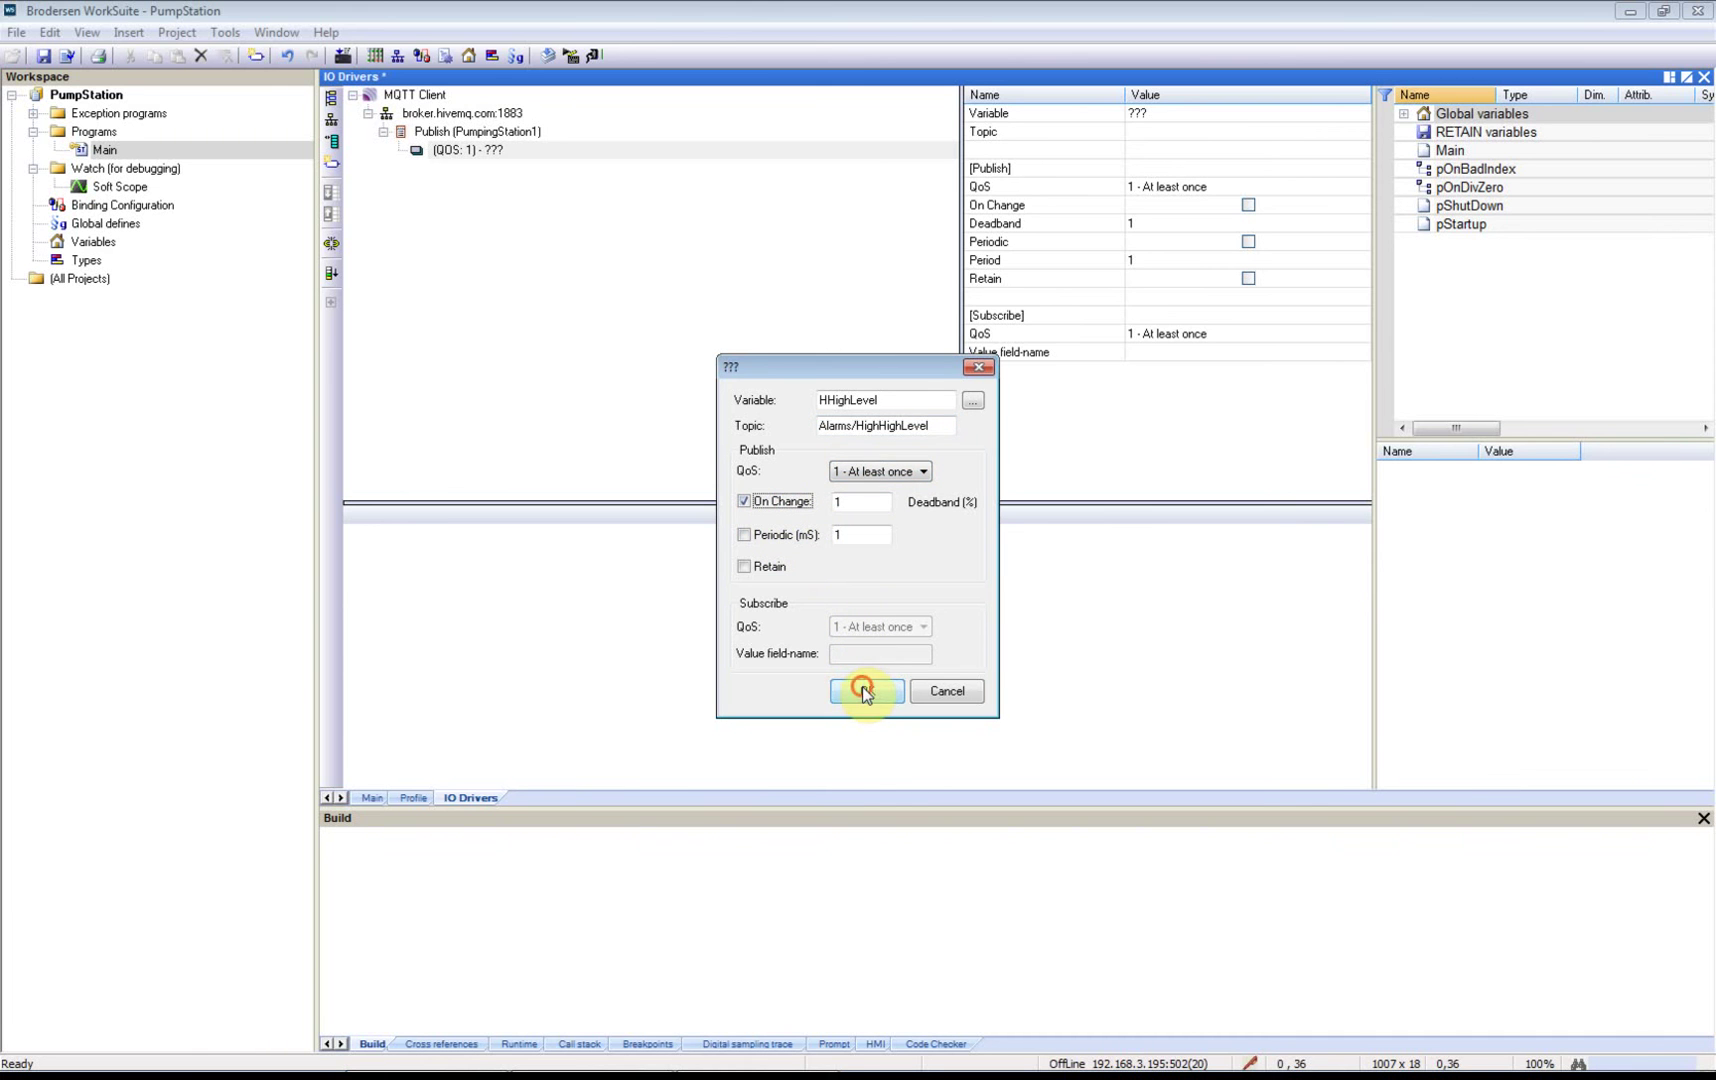
# Step: Publish HighLevel under topic Alarms/HighLevel
pyautogui.doubleClick(508, 205)
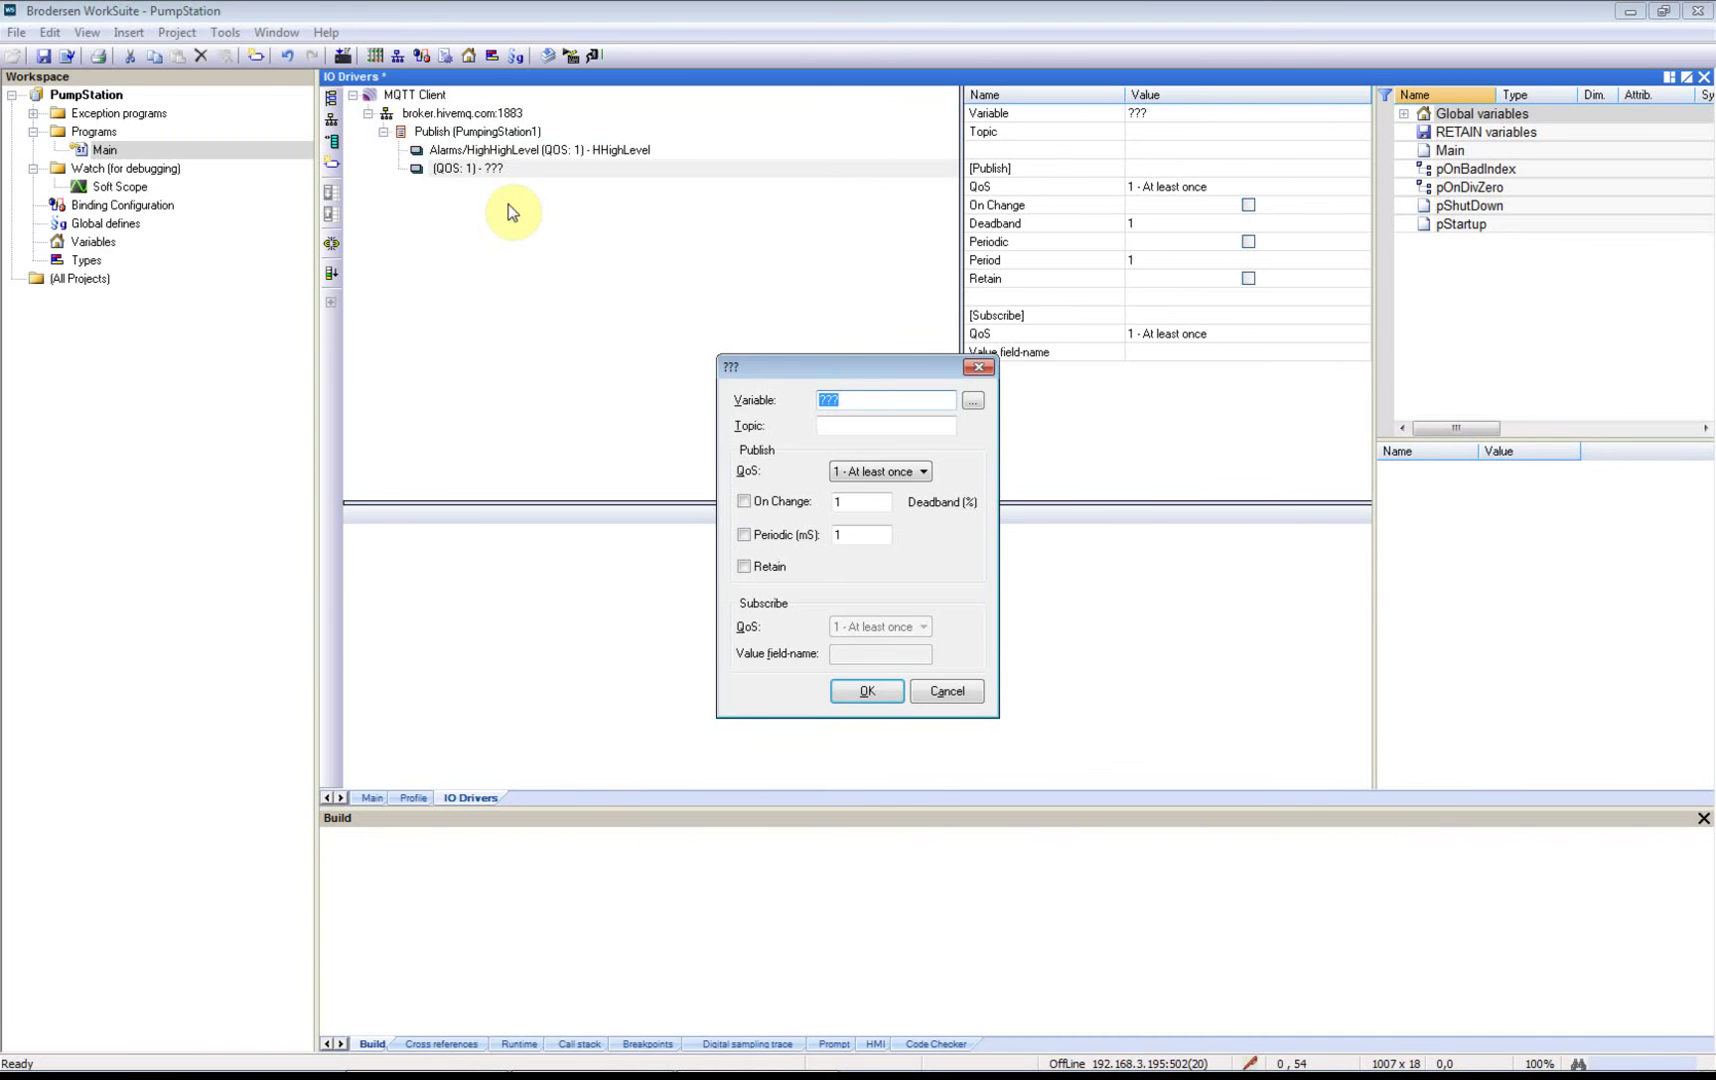
pyautogui.write('HighLevel')
pyautogui.press('Tab')
pyautogui.press('Tab')
pyautogui.write('Alarms/HighLevel')
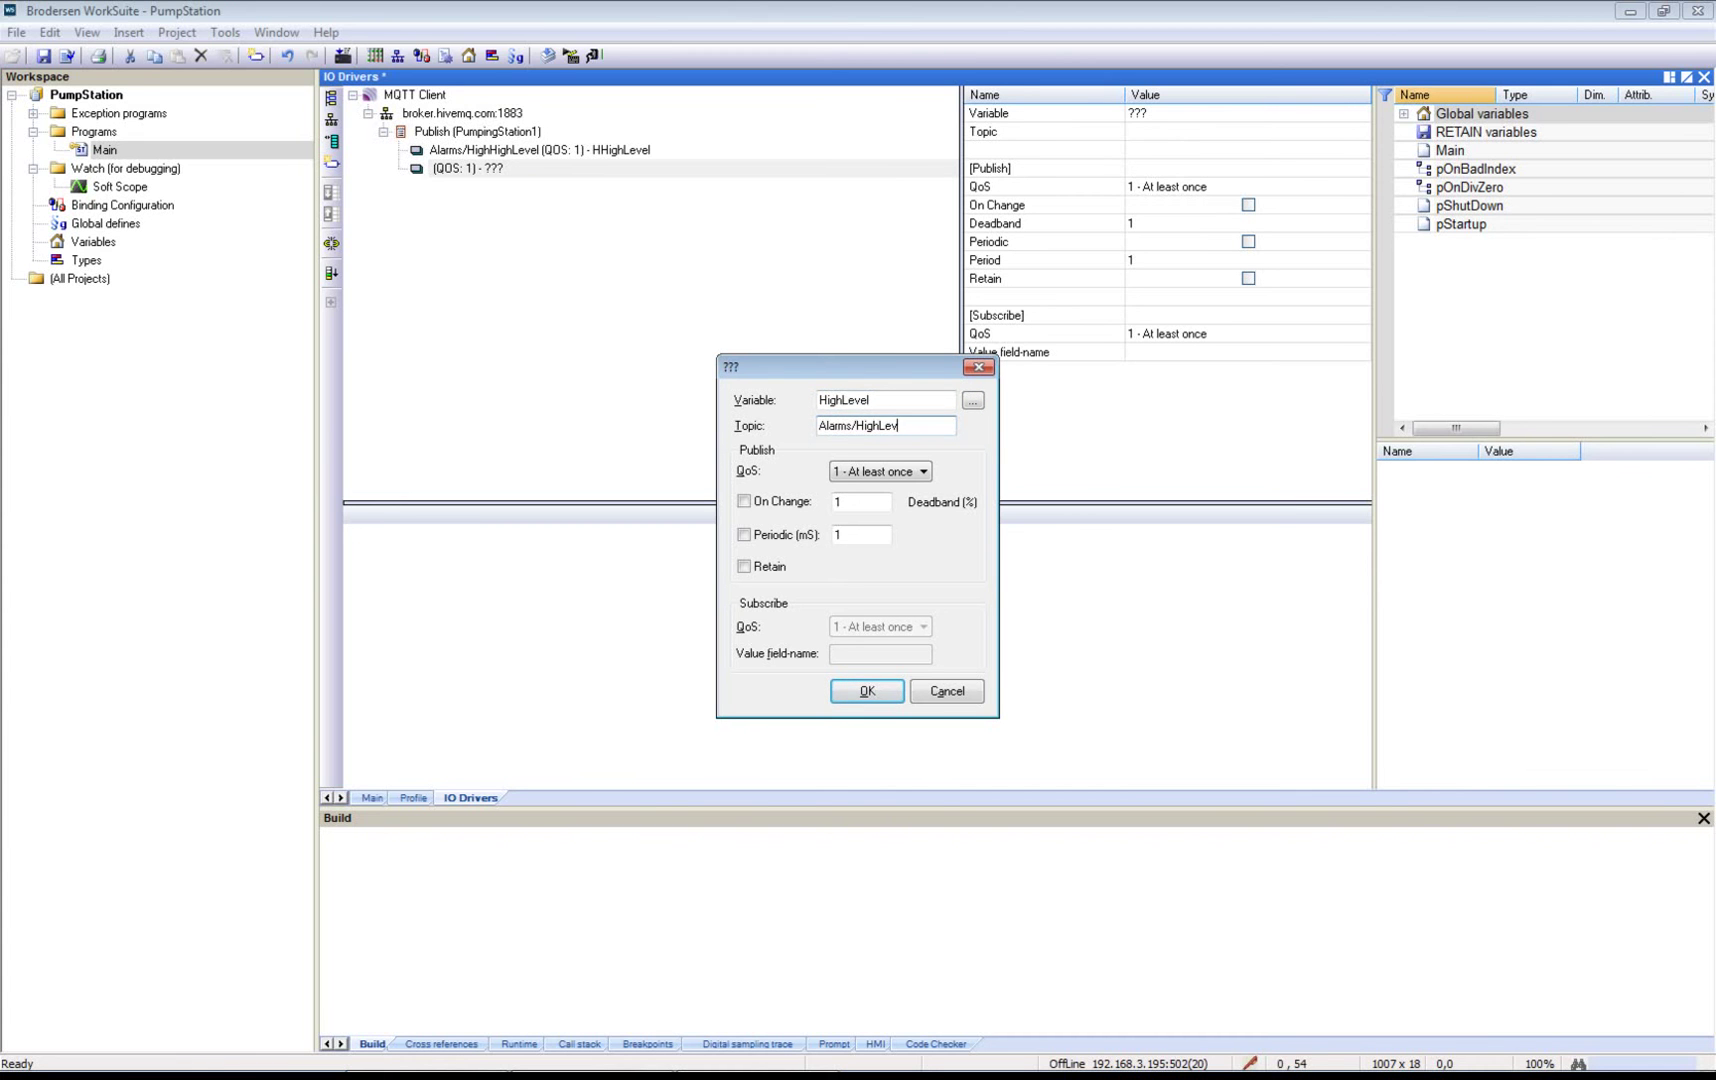
pyautogui.click(867, 691)
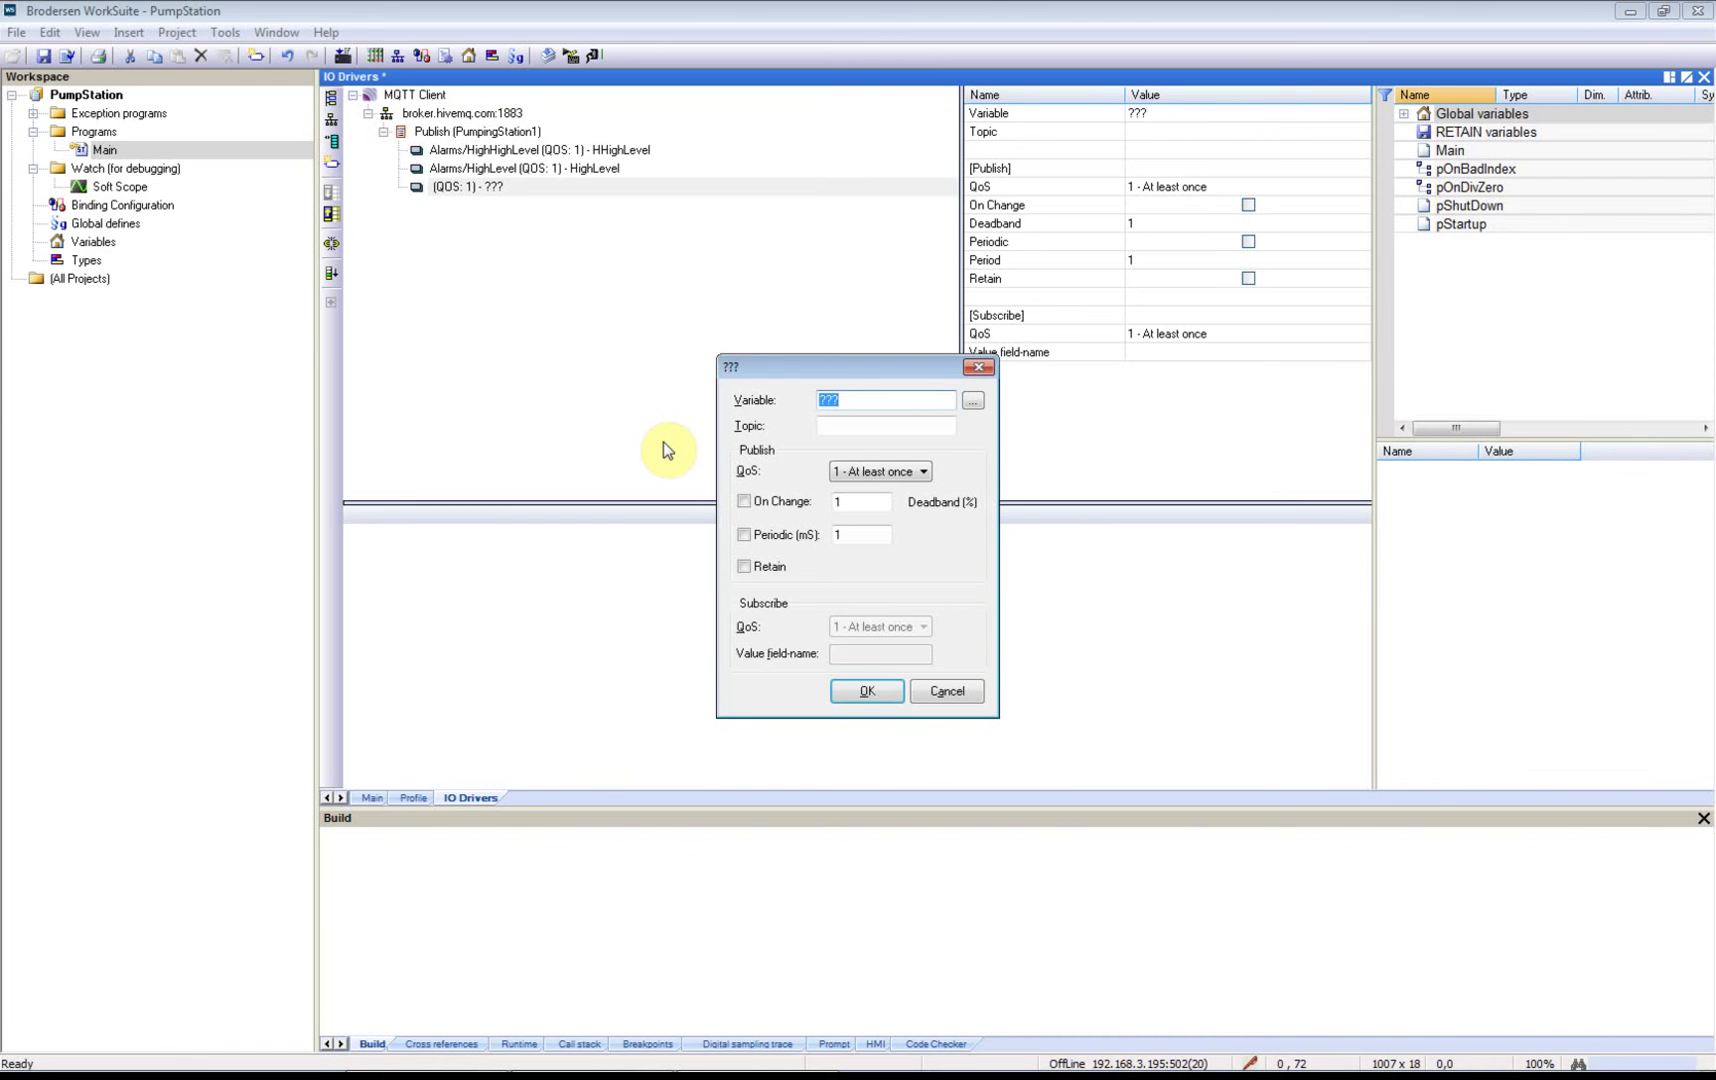
# Step: Publish LowLevel on change under topic Alarms/LowLevel
pyautogui.write('LowLevel')
pyautogui.press('Tab')
pyautogui.write('Alarms/L')
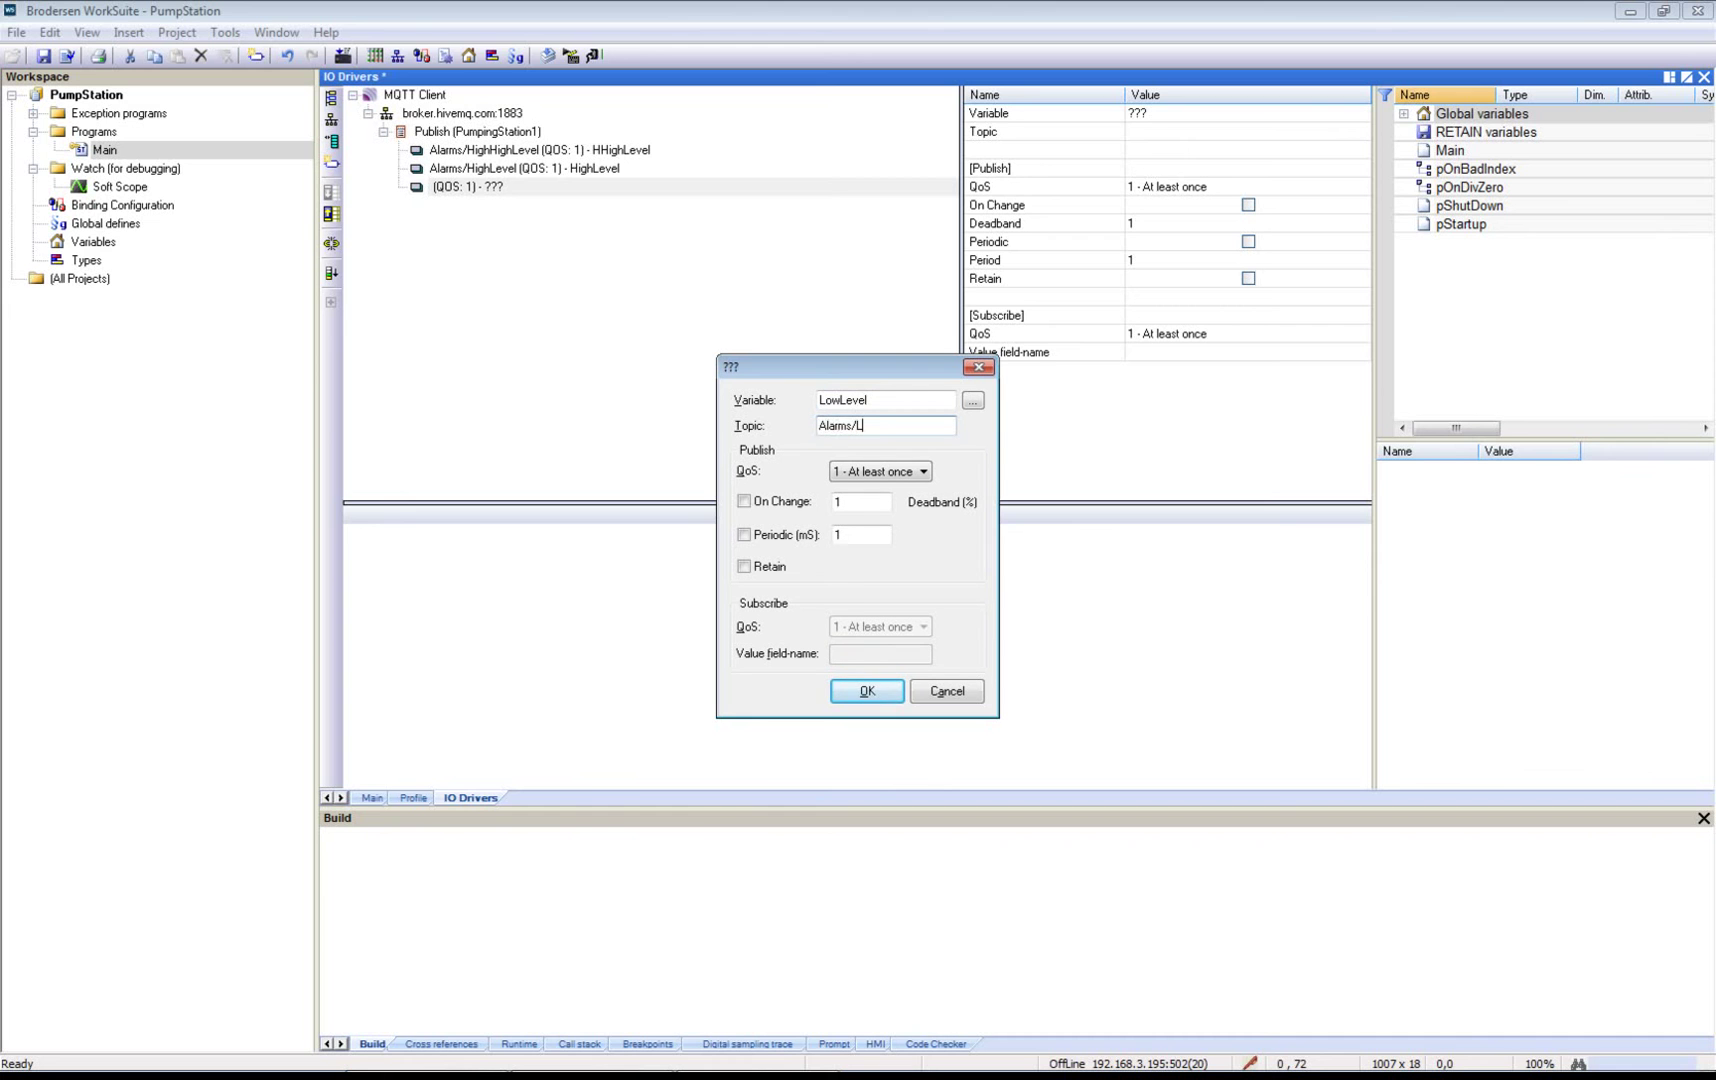
pyautogui.write('owLevel')
pyautogui.click(744, 501)
pyautogui.click(866, 690)
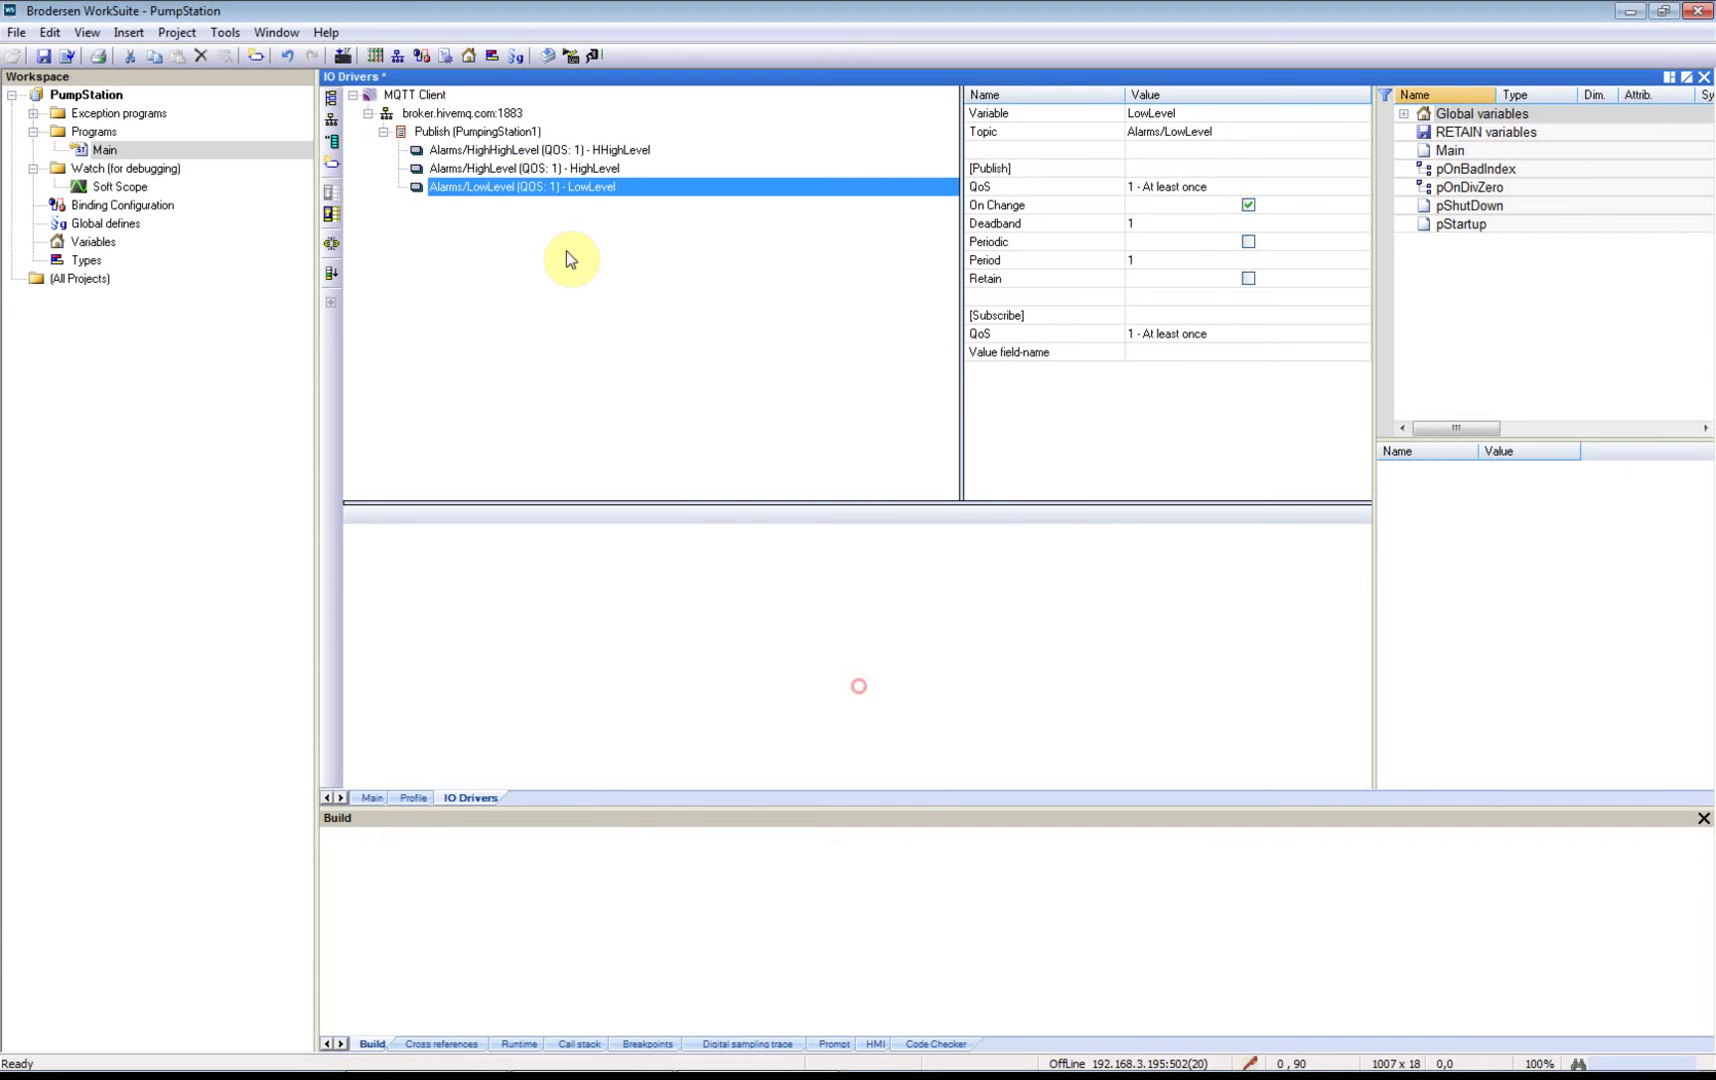
# Step: Publish DI0_PumpTripped, chosen from the variable list, on change under Alarms/PumpTripped
pyautogui.press('Insert')
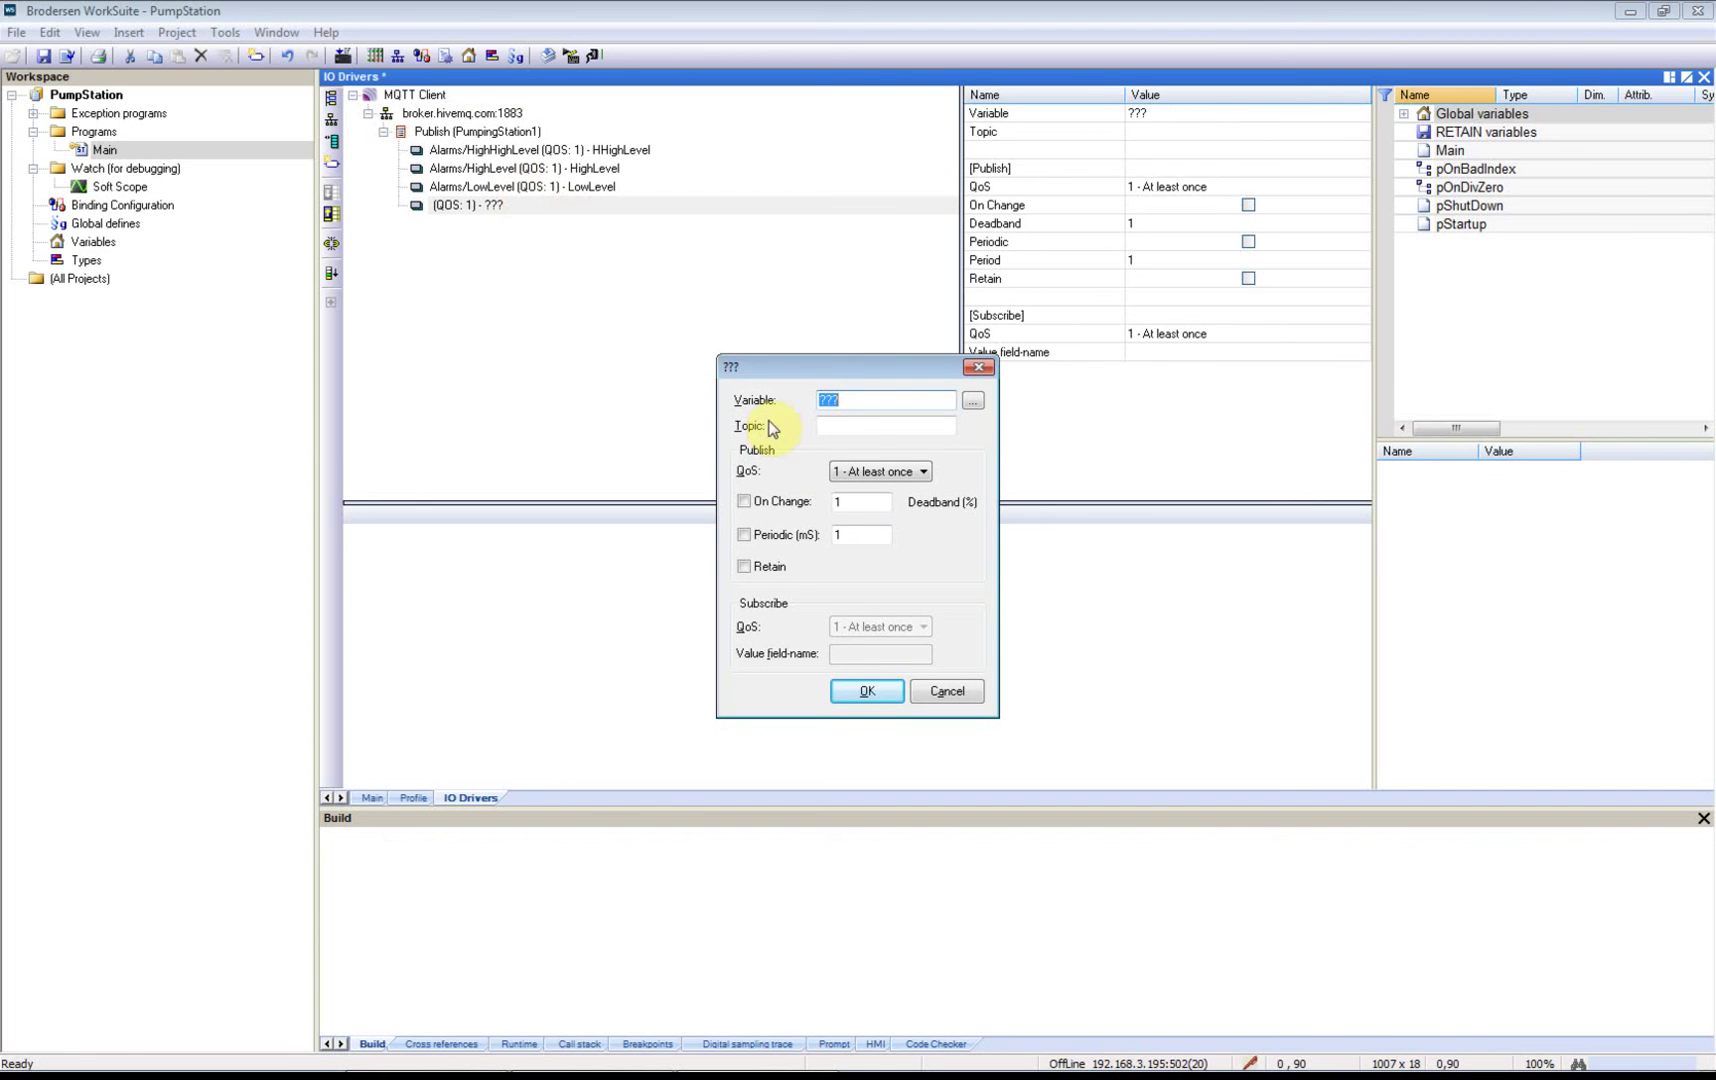
pyautogui.click(972, 400)
pyautogui.scroll(-1, 956, 577)
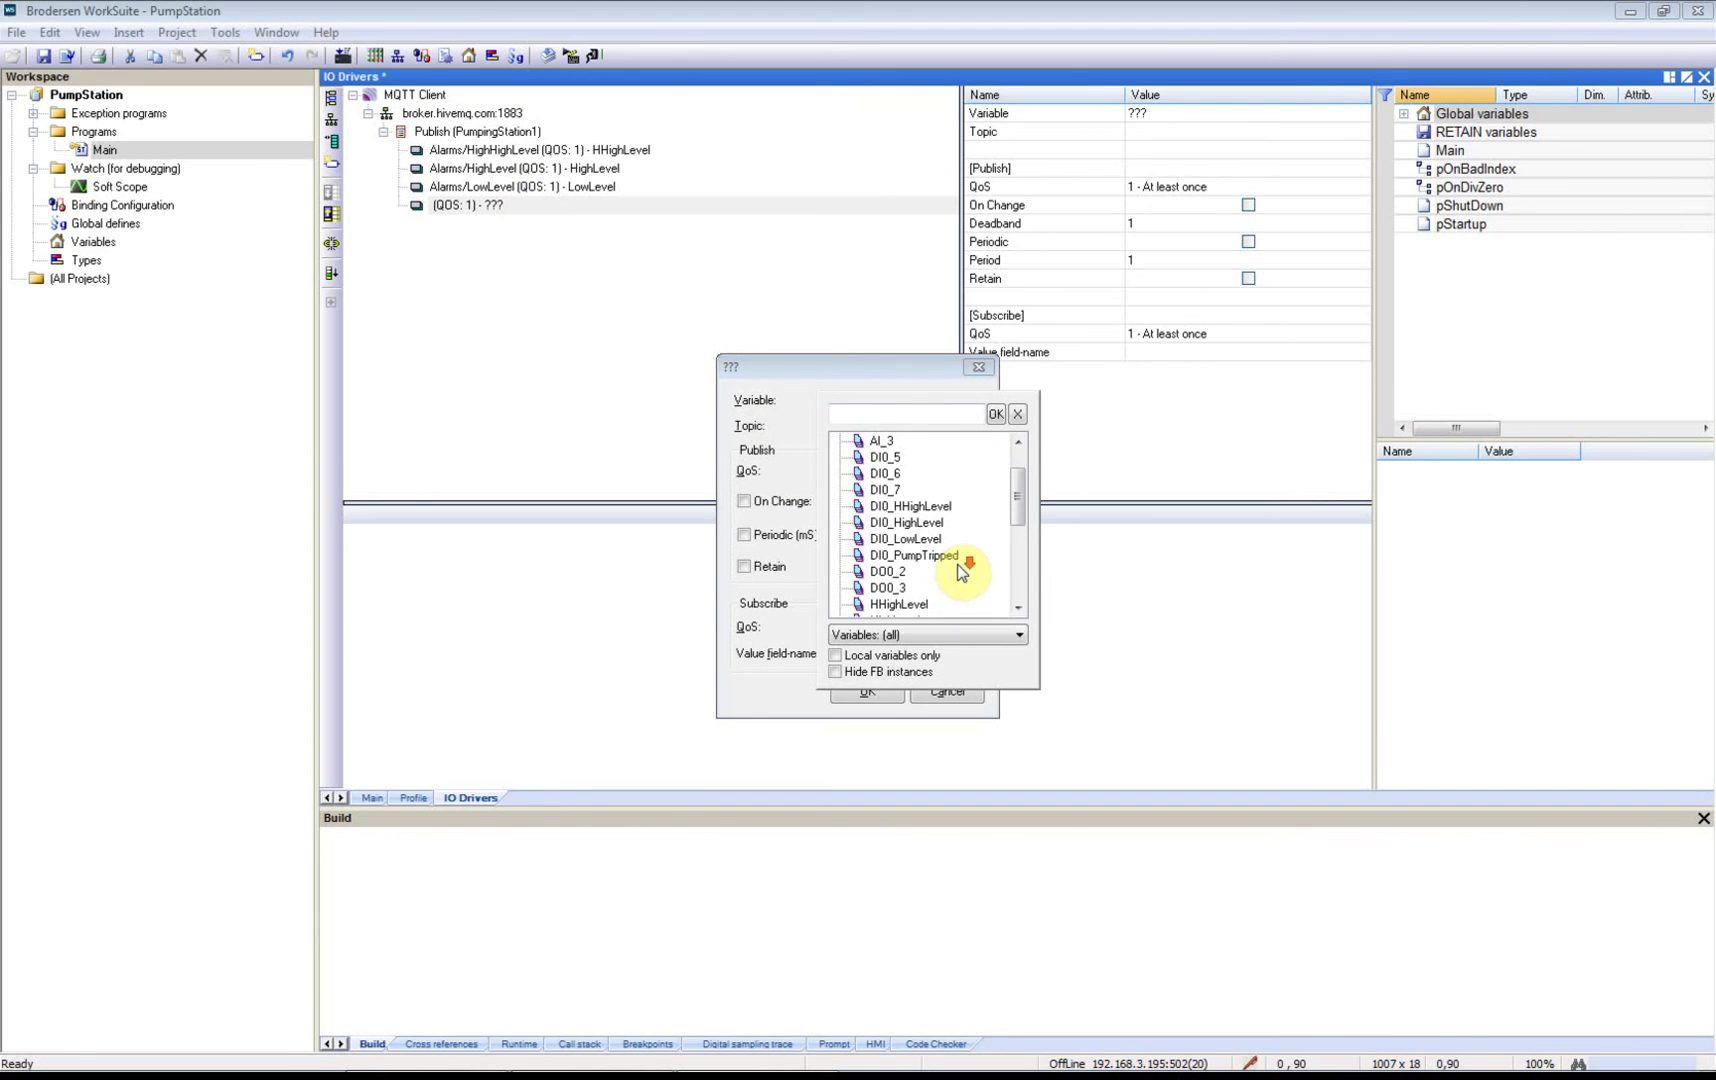
pyautogui.doubleClick(928, 555)
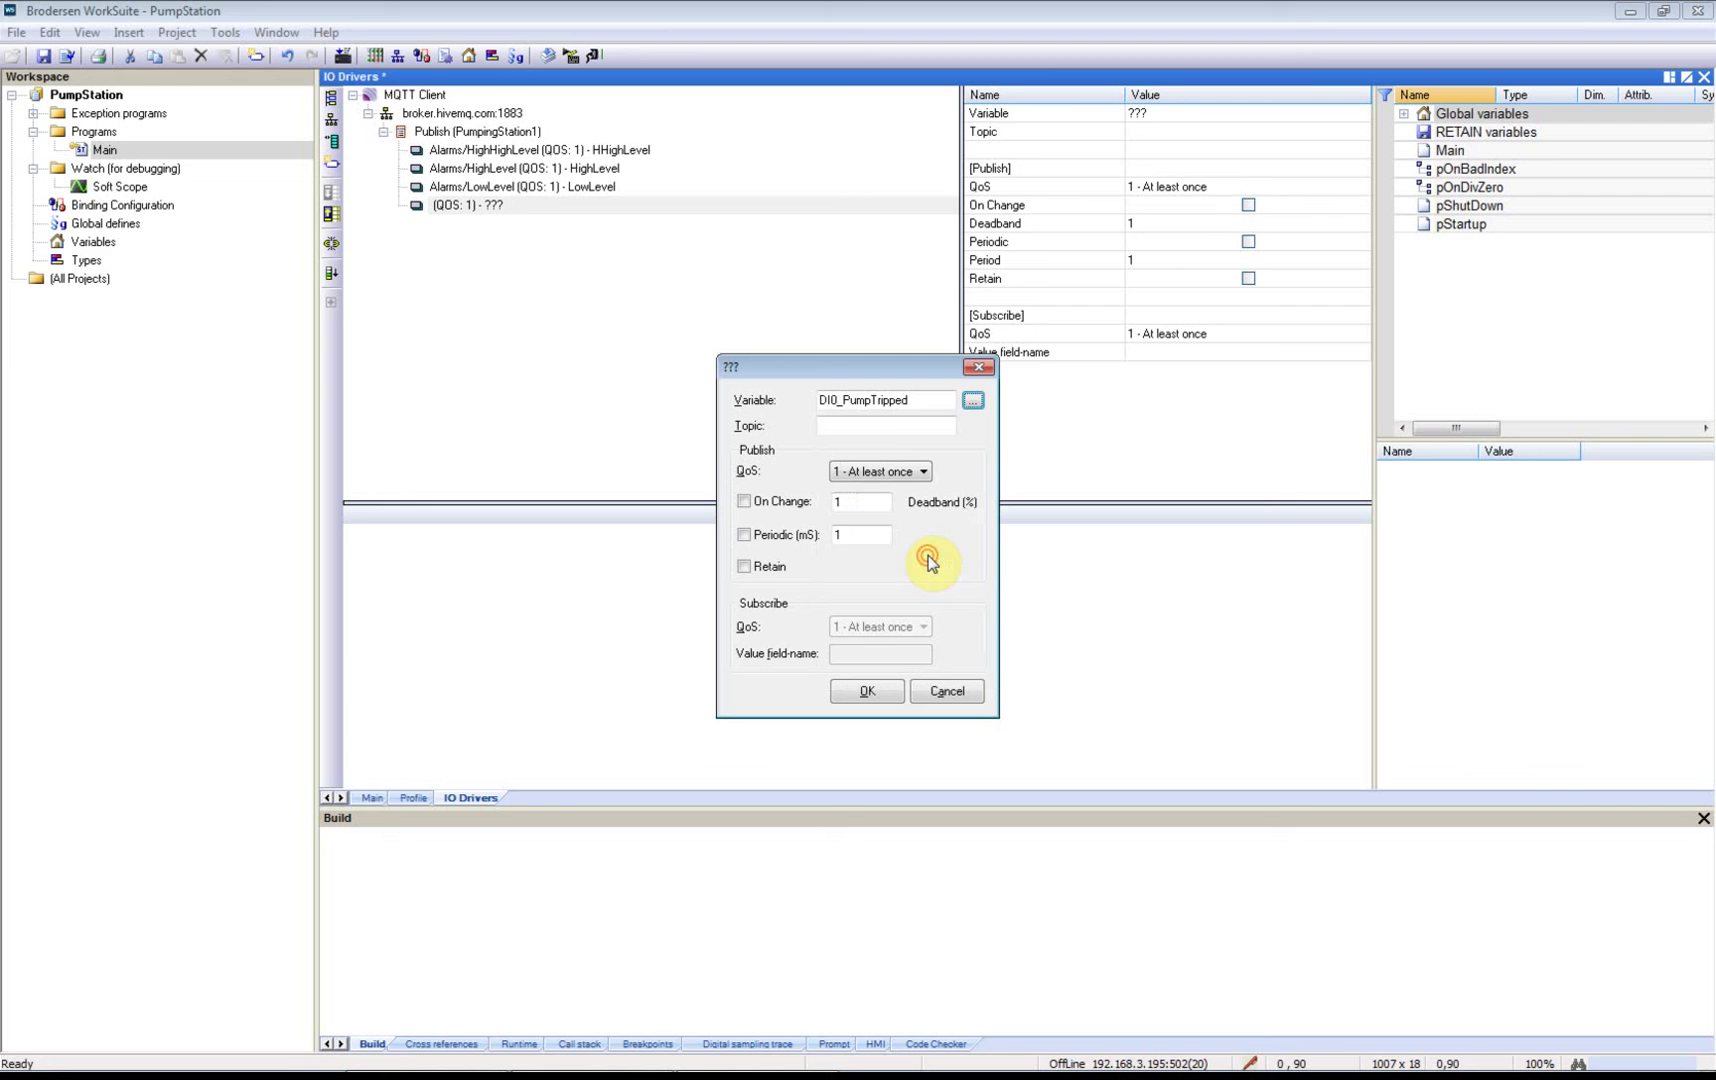
pyautogui.click(863, 427)
pyautogui.write('Alarms')
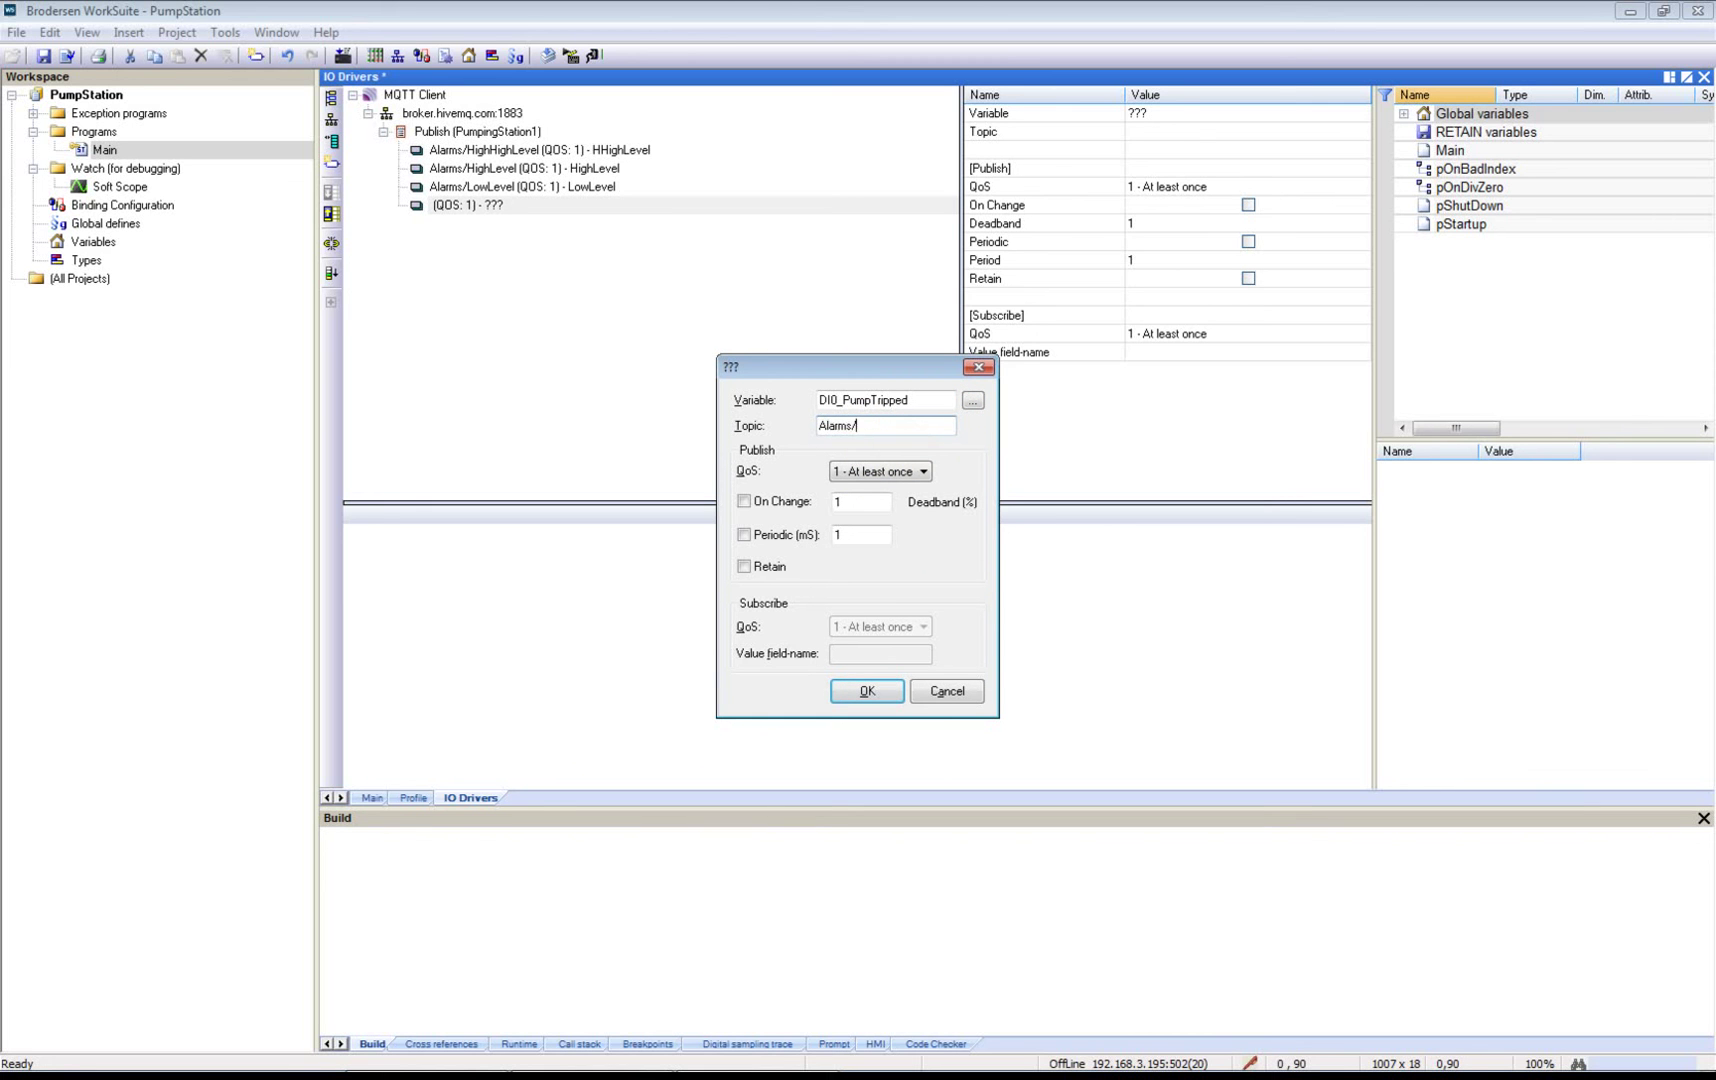
pyautogui.write('/PumpTripped')
pyautogui.click(835, 519)
pyautogui.click(787, 502)
pyautogui.click(866, 691)
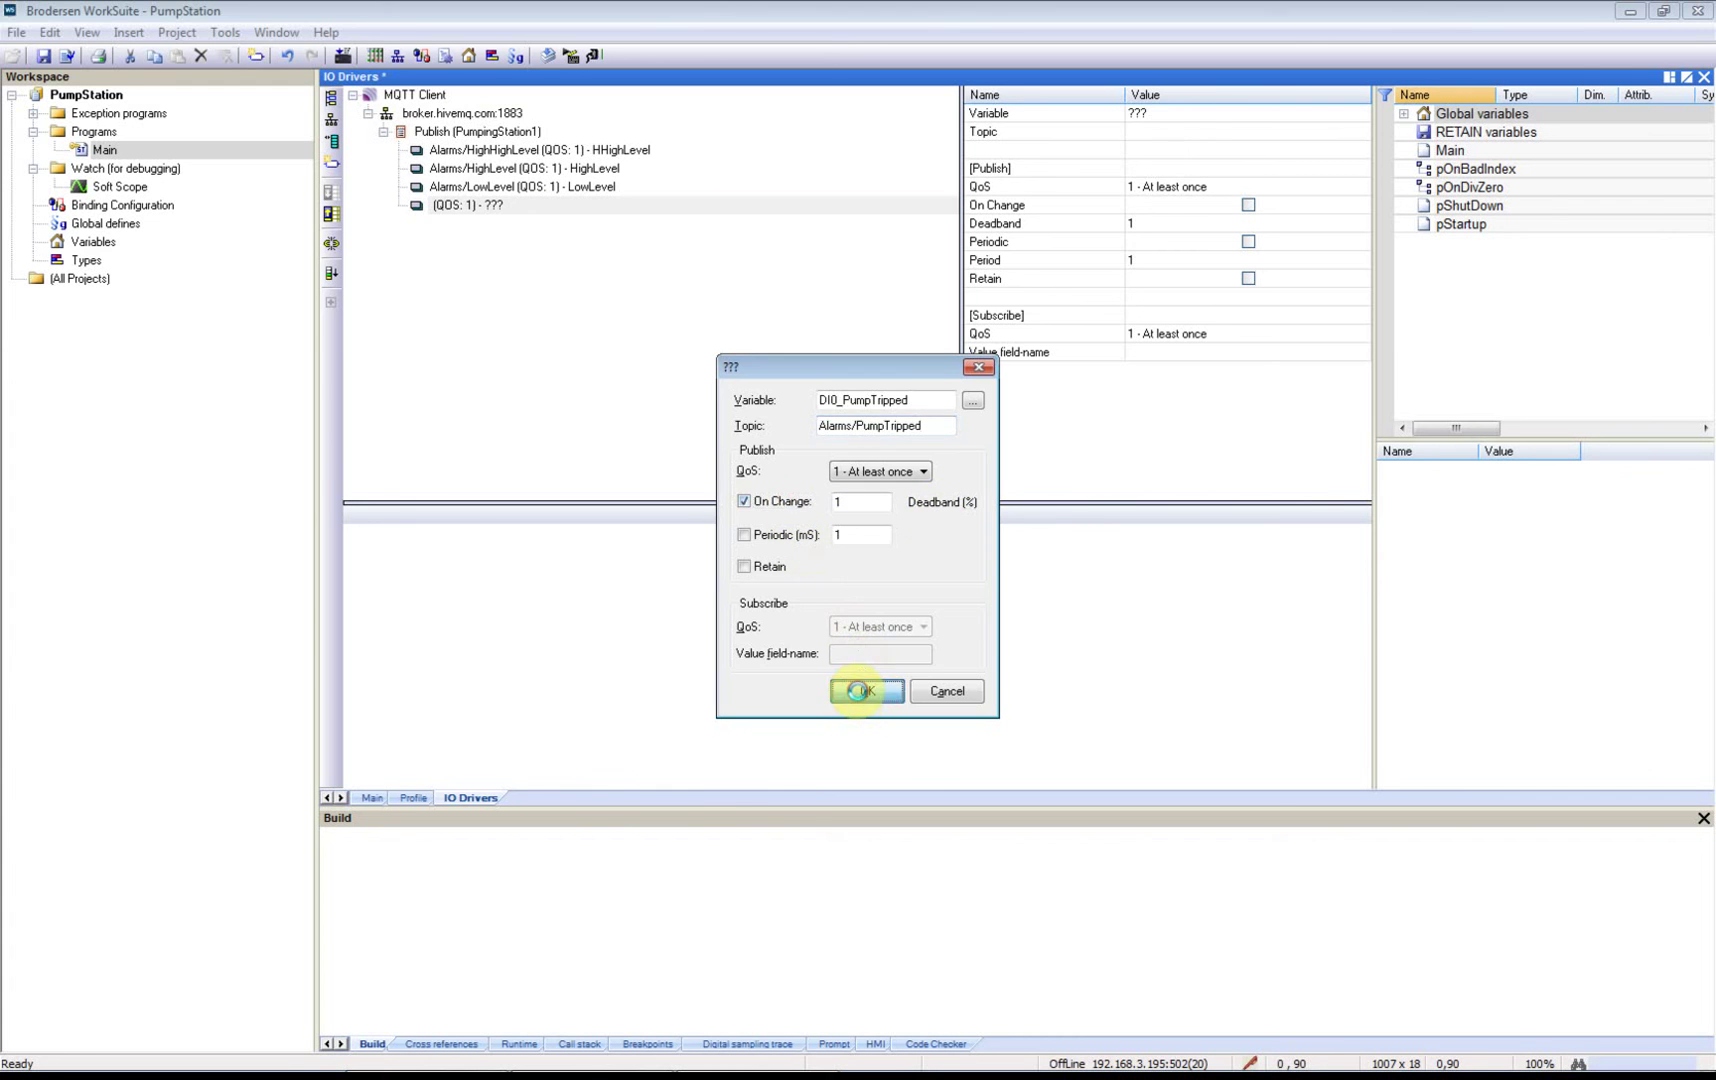
# Step: Publish WaterLevel on change under topic Status/WaterLevel
pyautogui.click(487, 135)
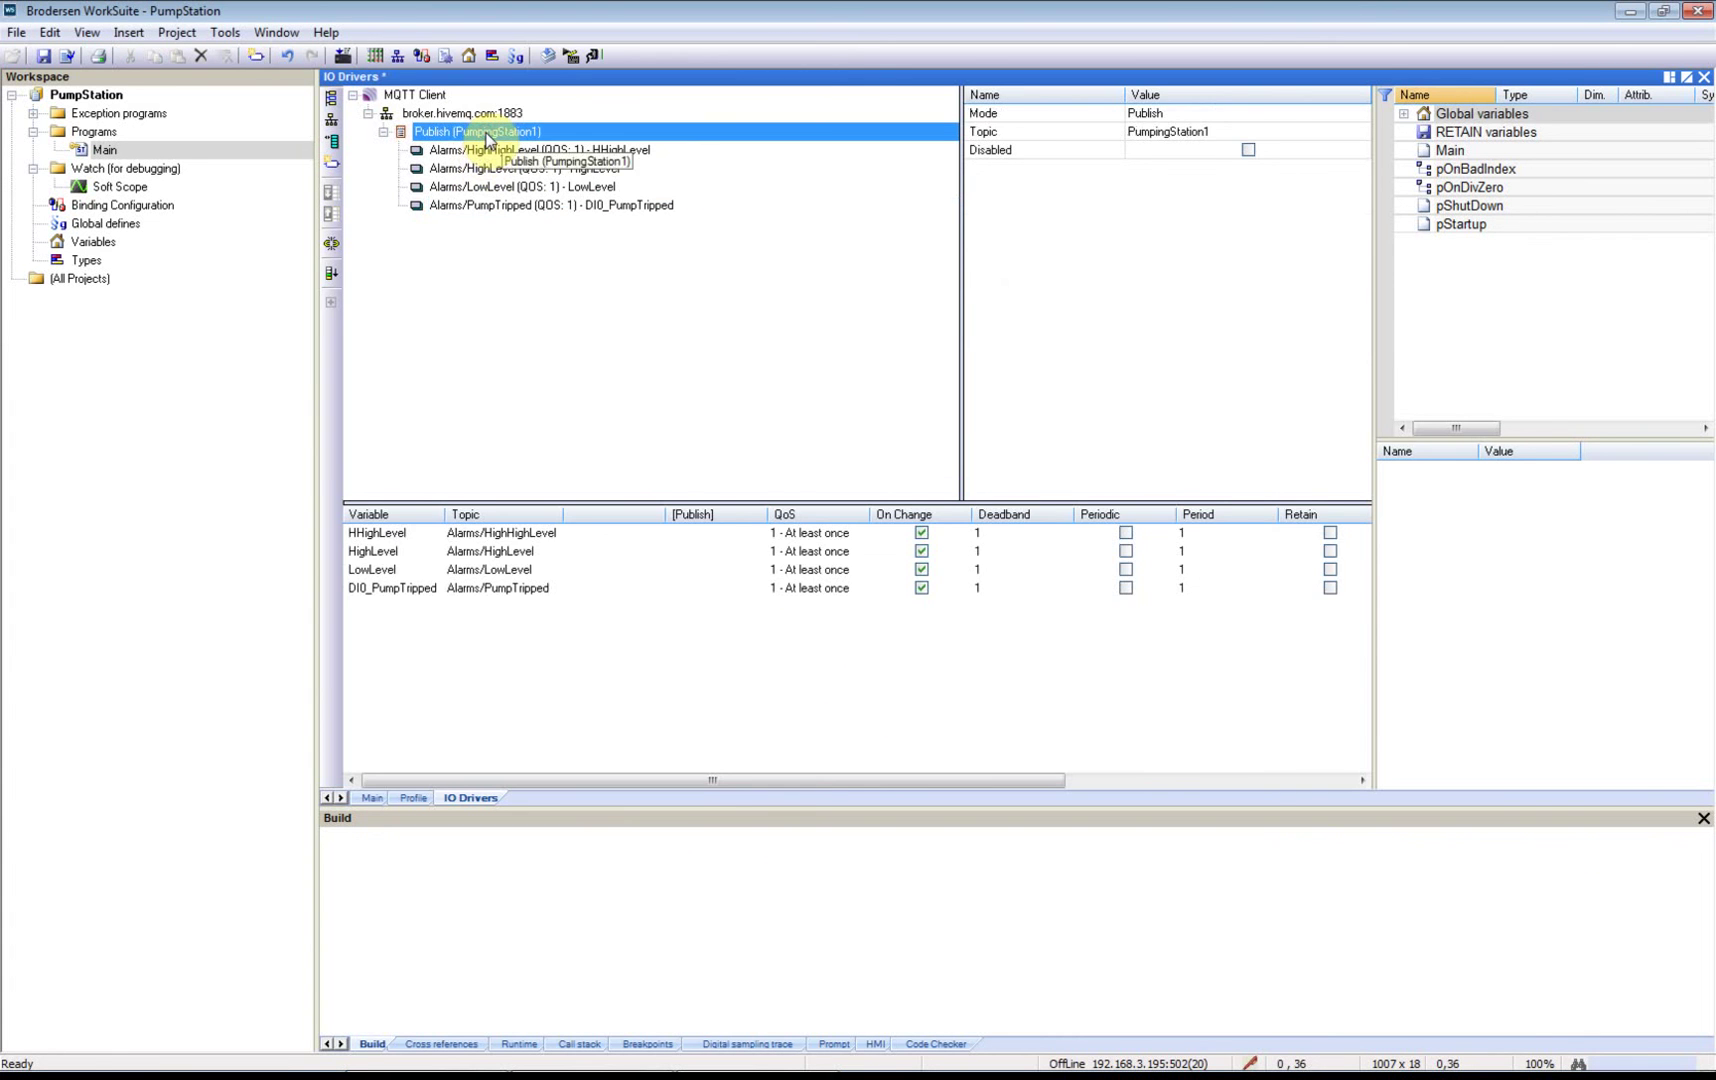
pyautogui.doubleClick(487, 137)
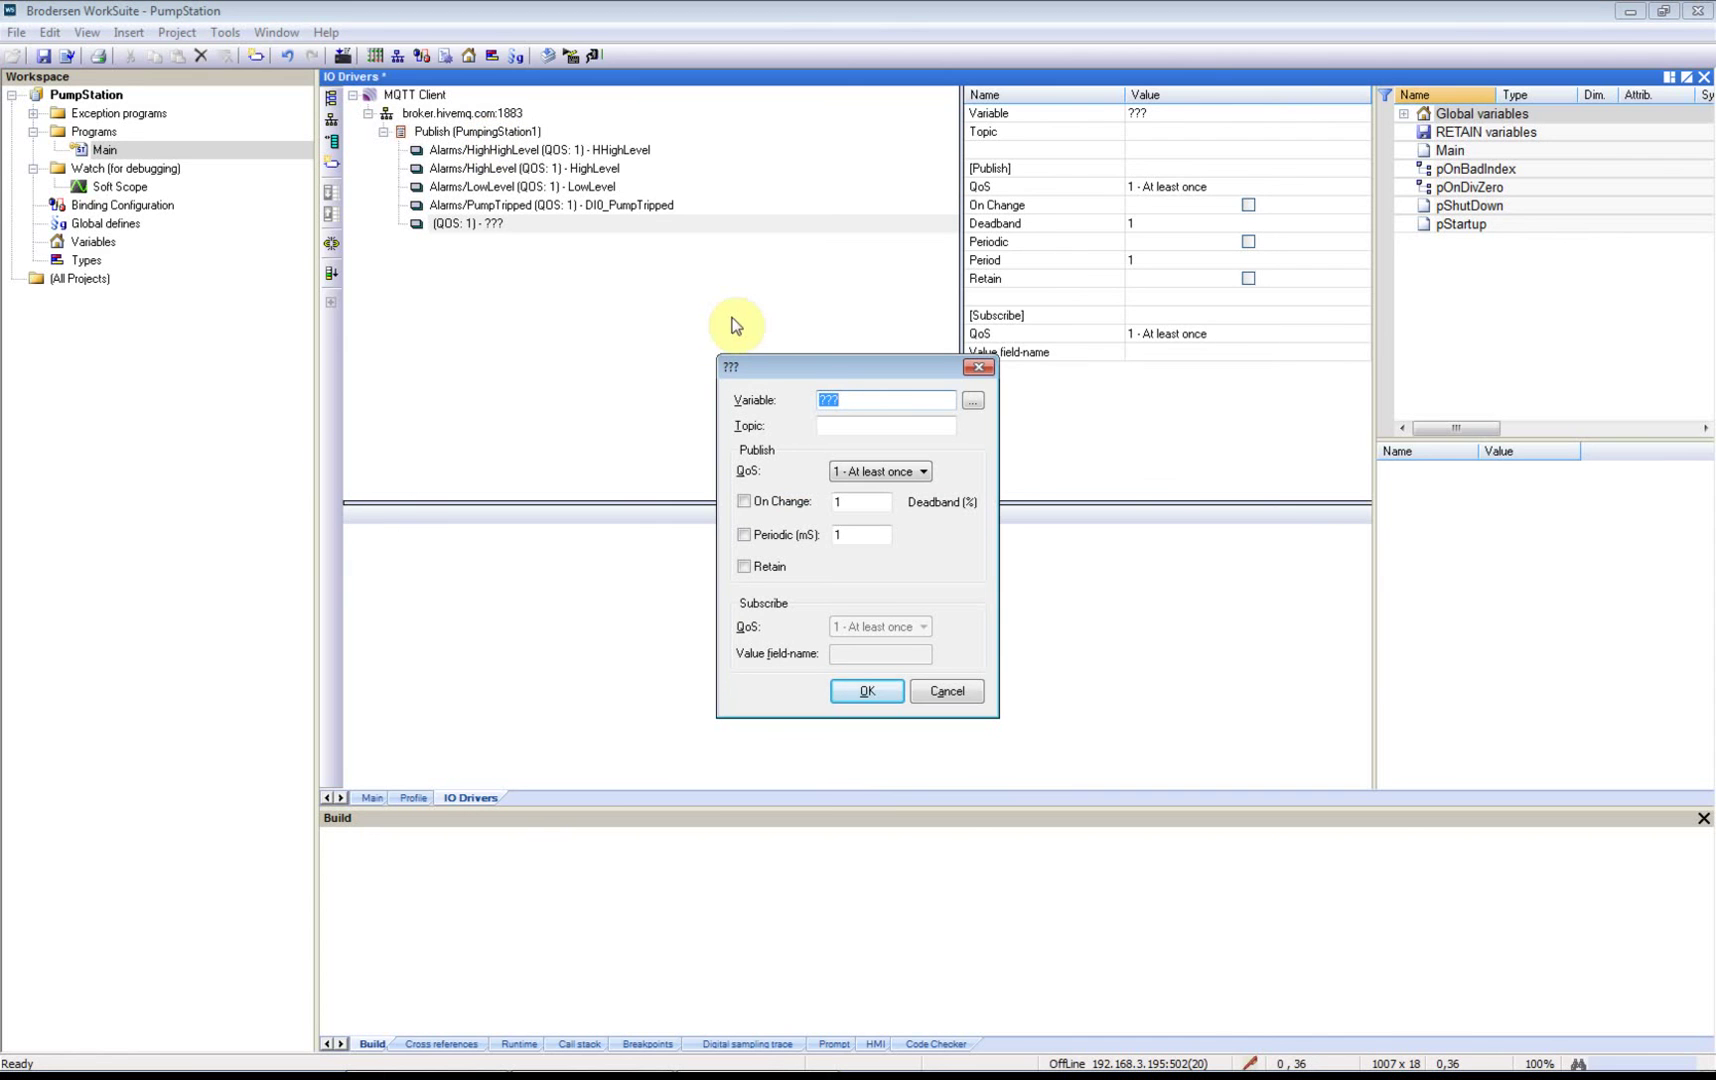
pyautogui.write('WaterLevel')
pyautogui.press('Tab')
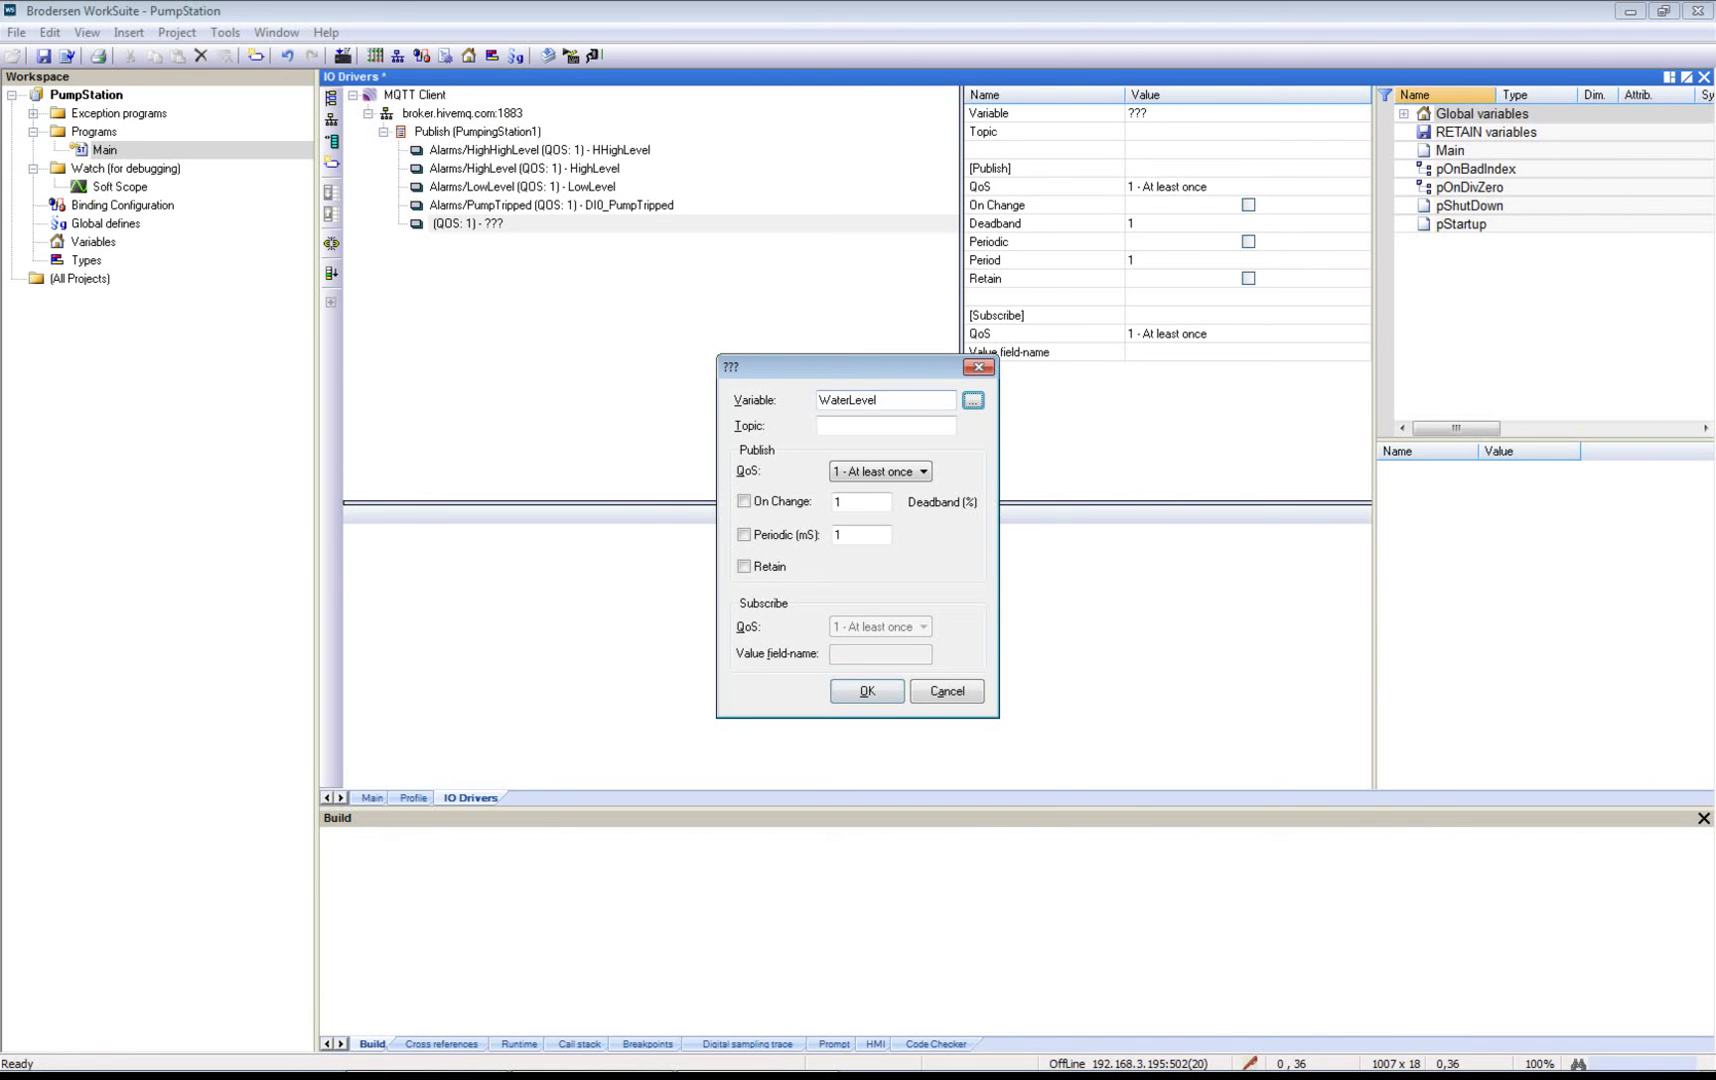
pyautogui.press('Tab')
pyautogui.write('Status/WaterLevel')
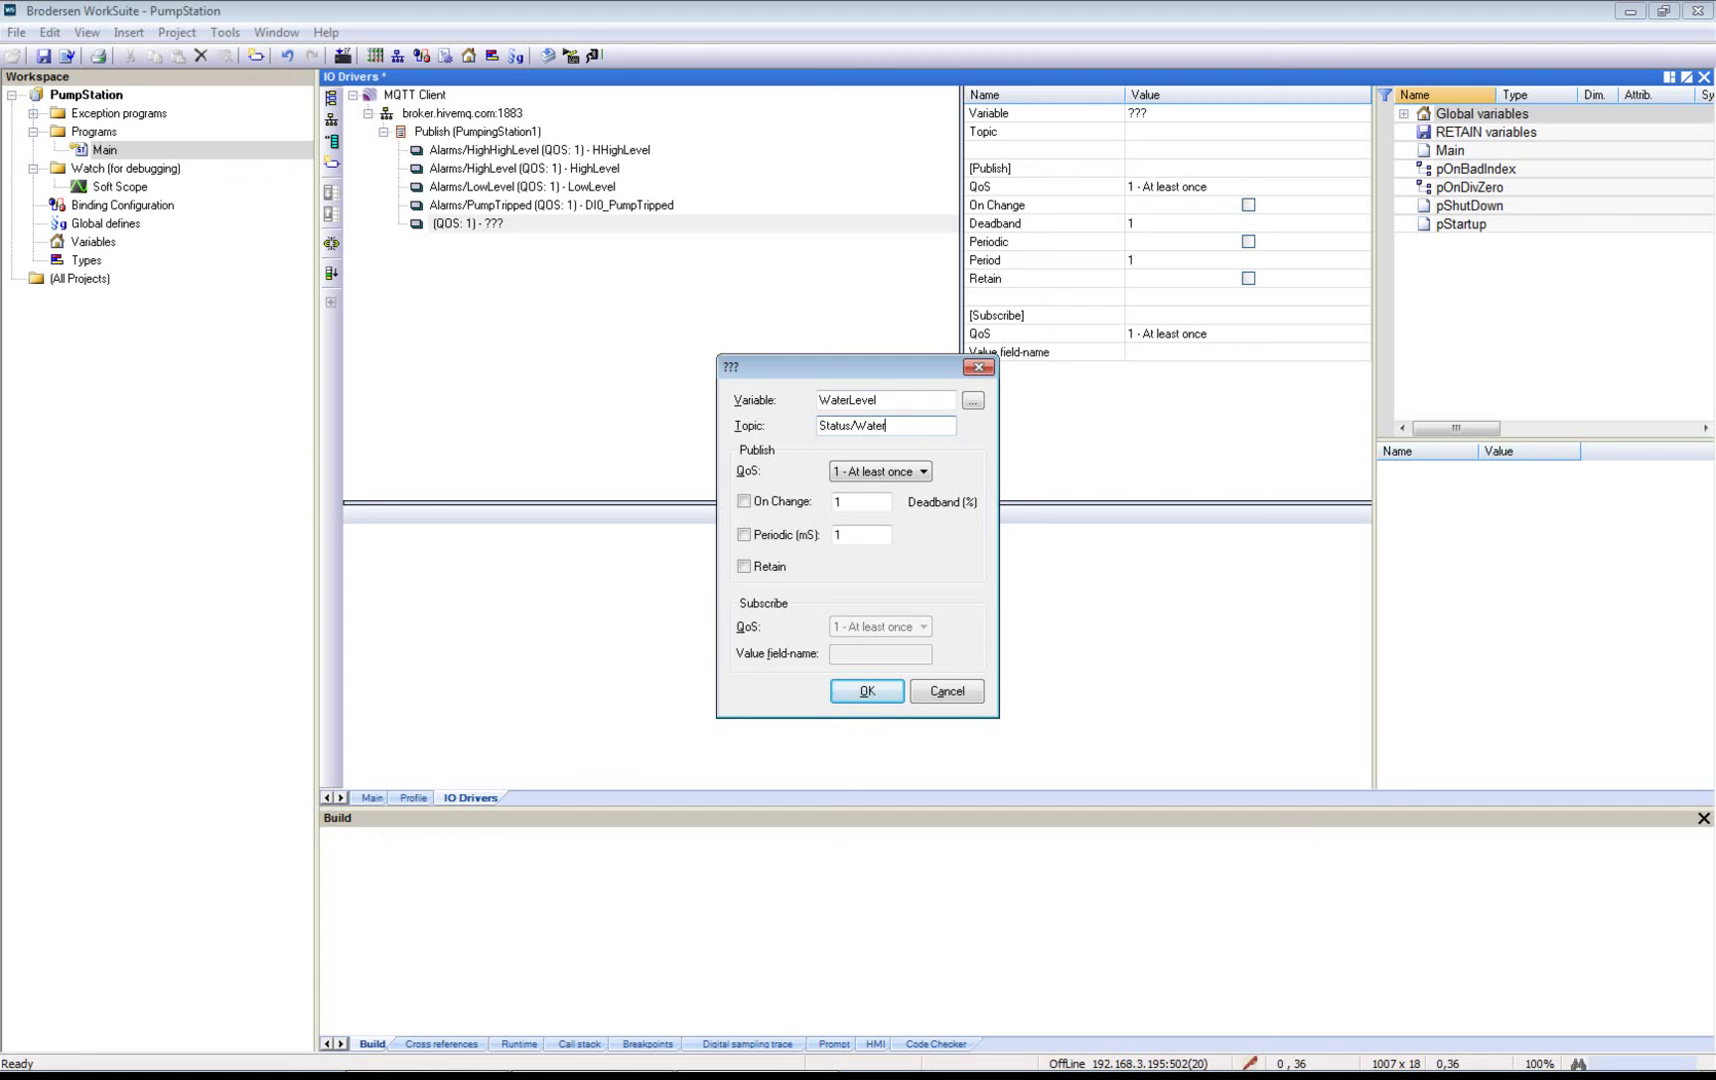
pyautogui.click(797, 509)
pyautogui.click(867, 691)
# Step: Publish StartPump on change under topic Status/StartPump
pyautogui.doubleClick(549, 323)
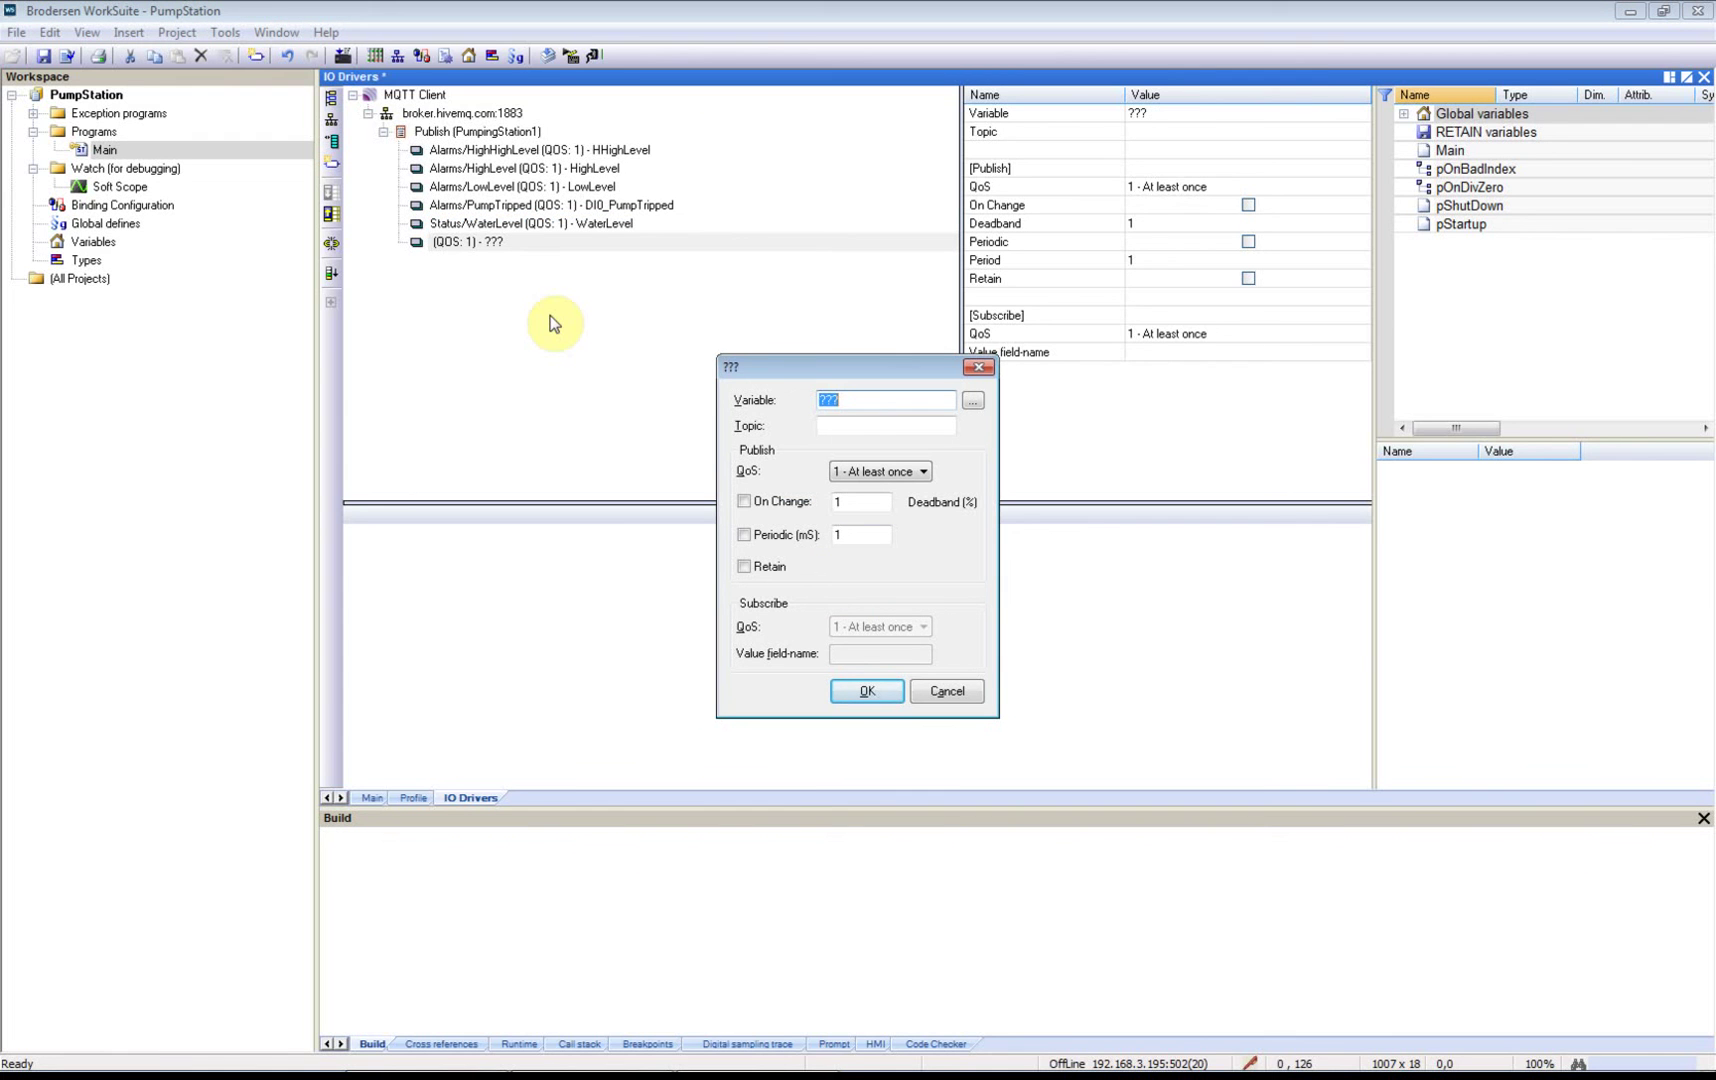
pyautogui.write('StartPump')
pyautogui.press('Tab')
pyautogui.press('Tab')
pyautogui.write('Status/')
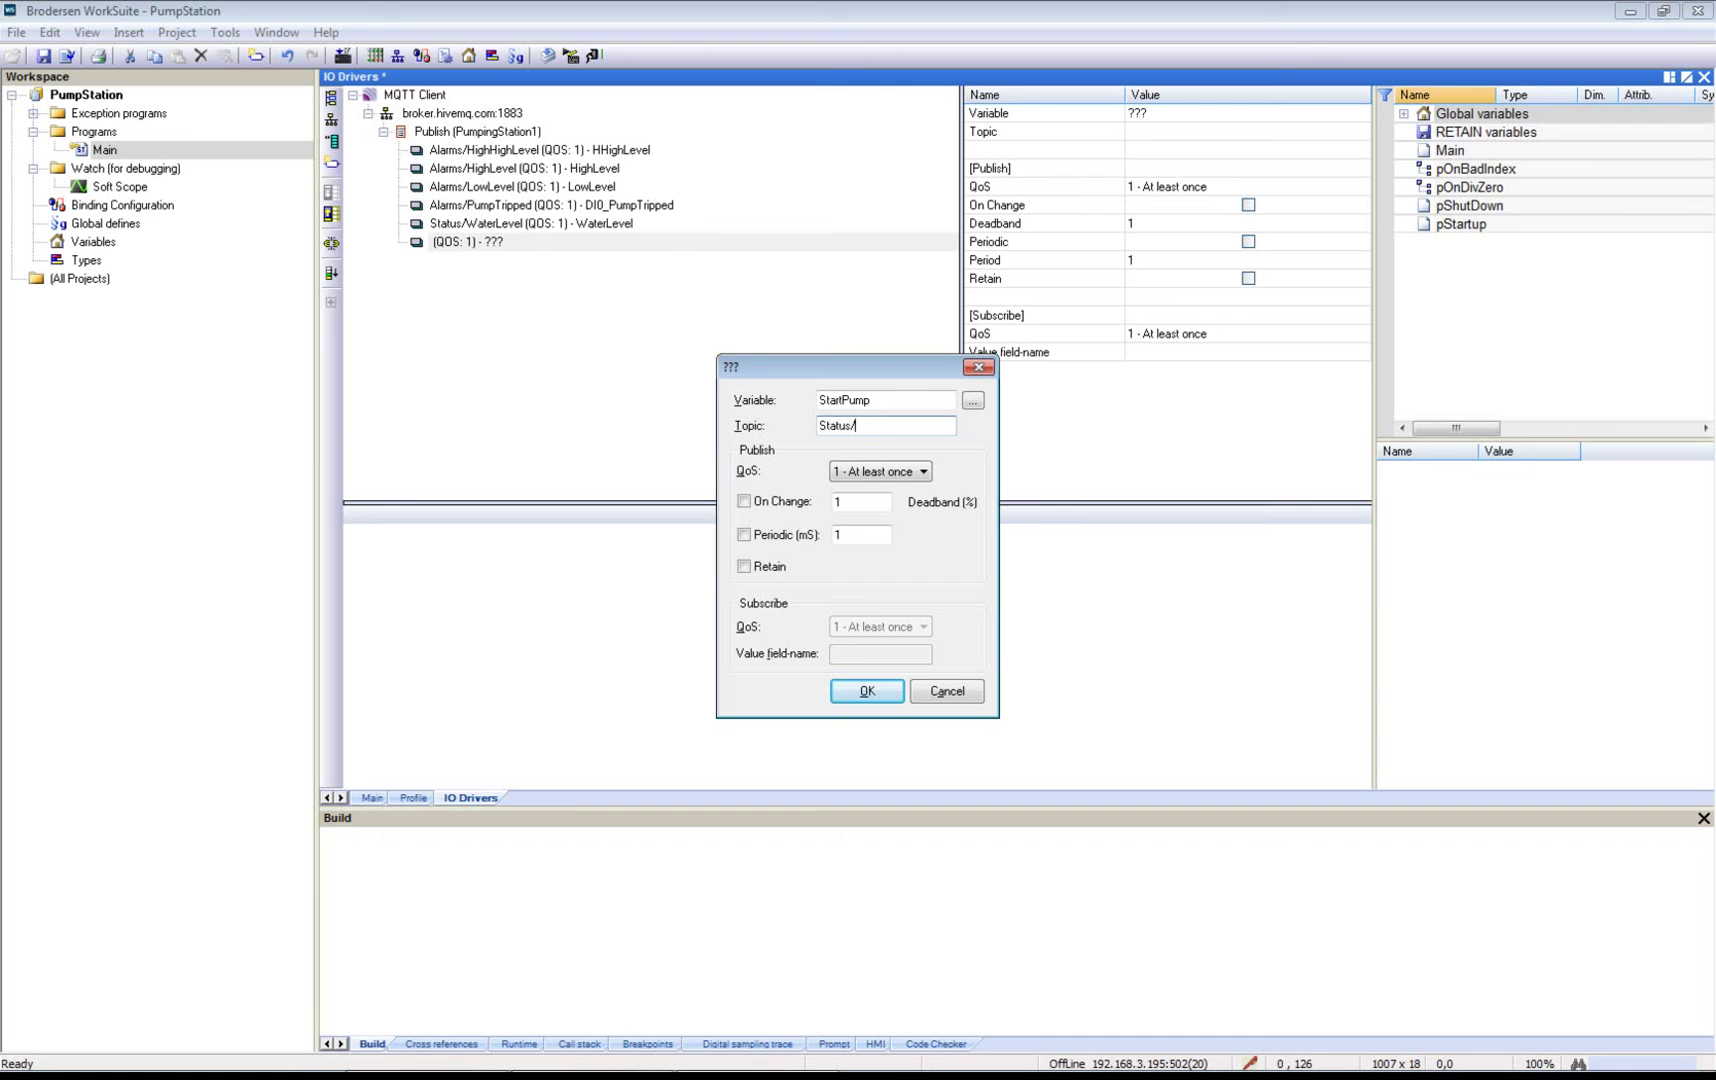
pyautogui.write('StartPump')
pyautogui.click(748, 502)
pyautogui.click(871, 690)
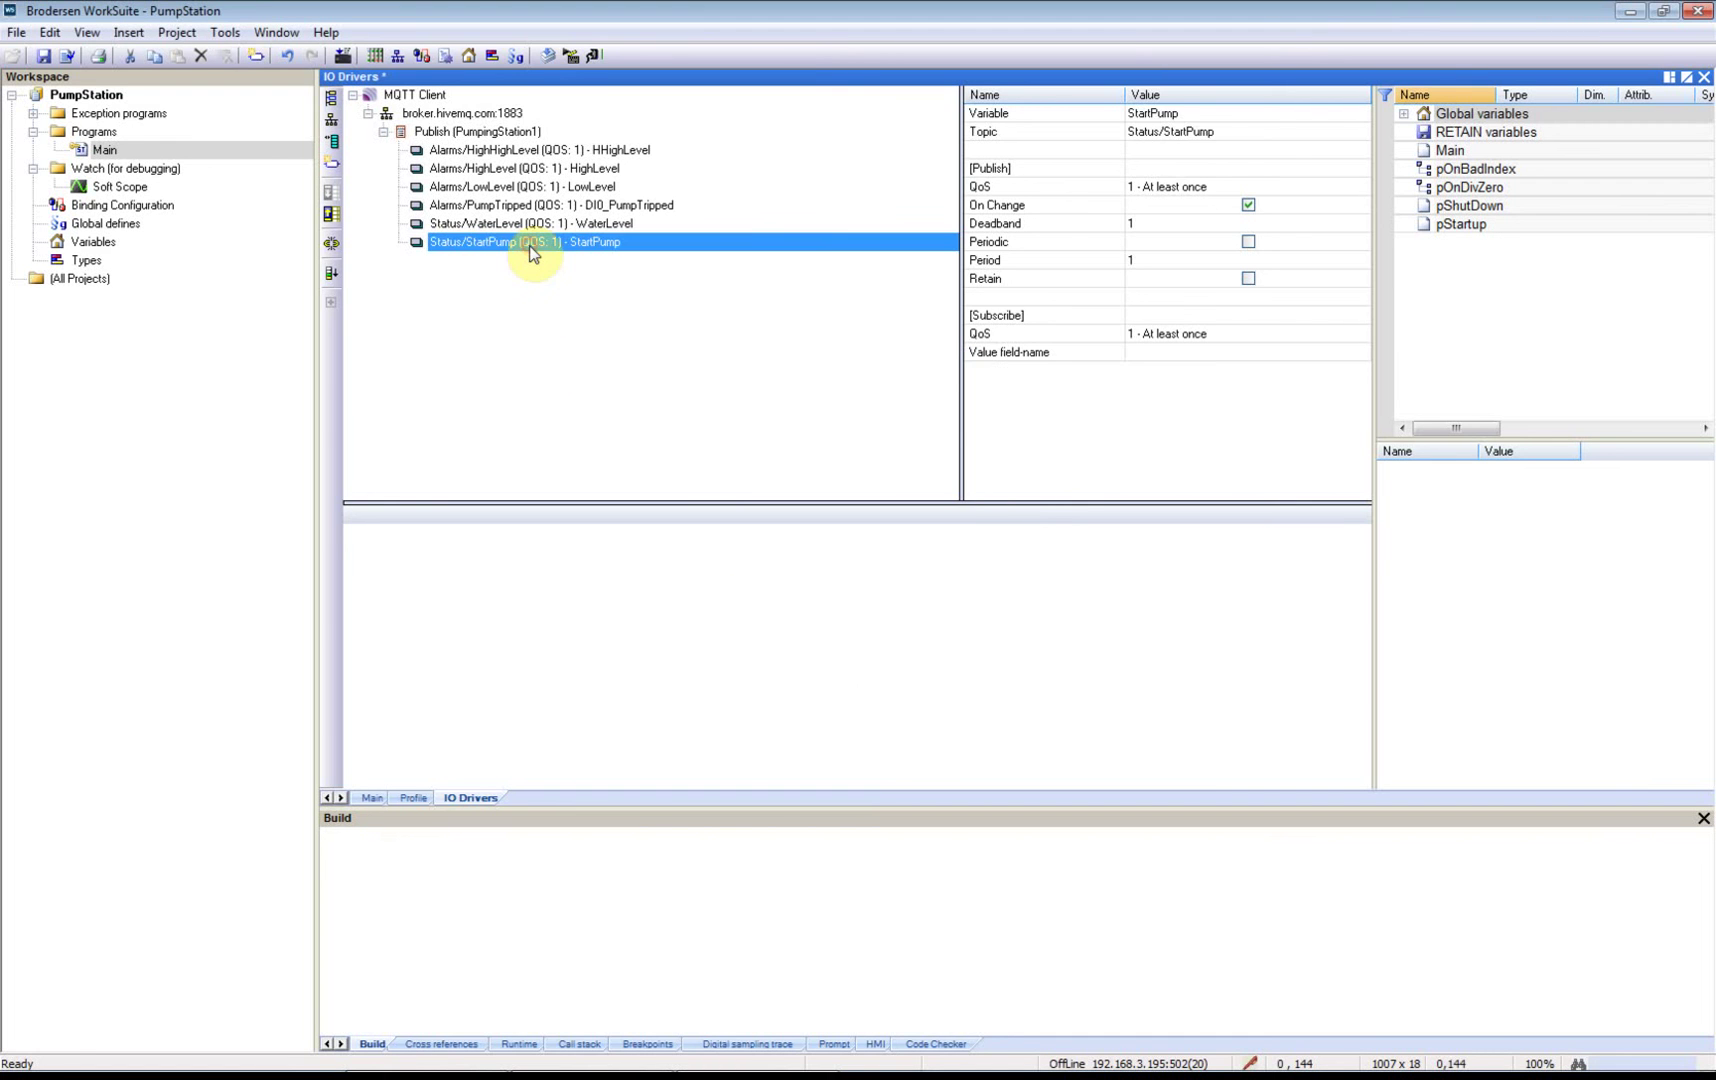
# Step: Publish StopPump on change under Status/StopPump, then build the project with Ctrl+B
pyautogui.press('Insert')
pyautogui.write('Sto')
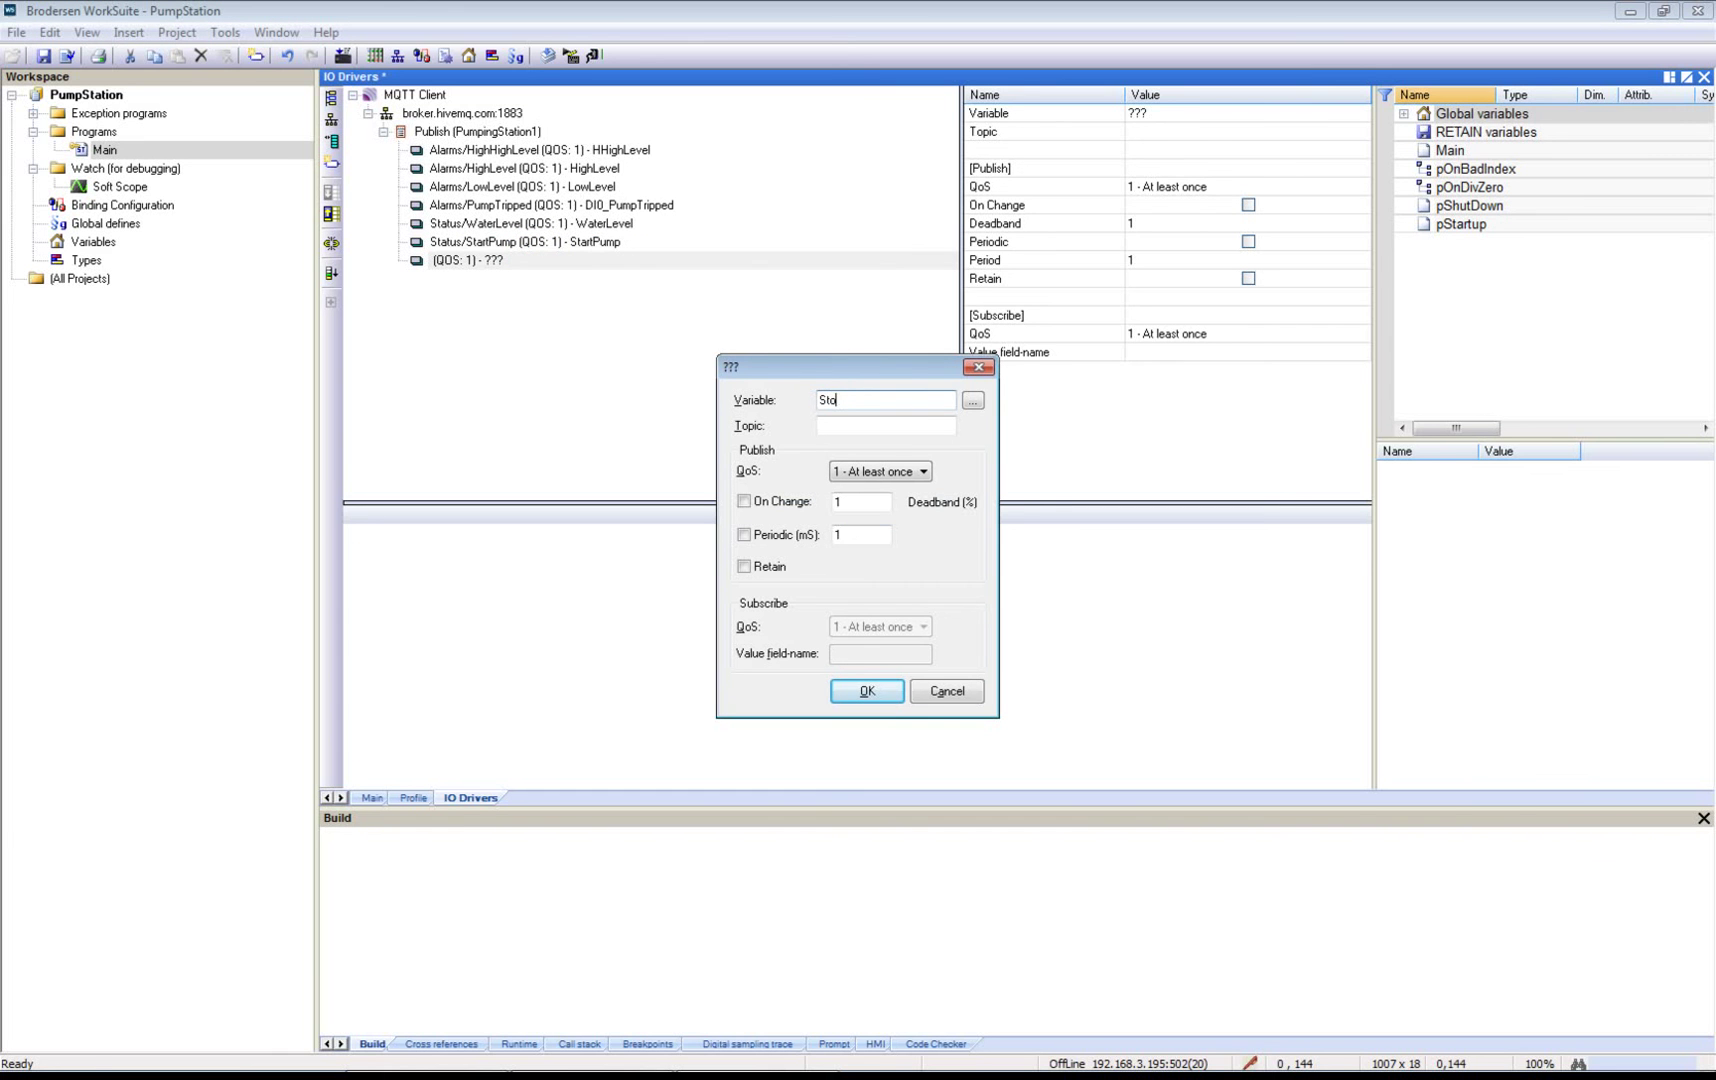
pyautogui.write('pPump')
pyautogui.press('Tab')
pyautogui.press('Tab')
pyautogui.write('Status/S')
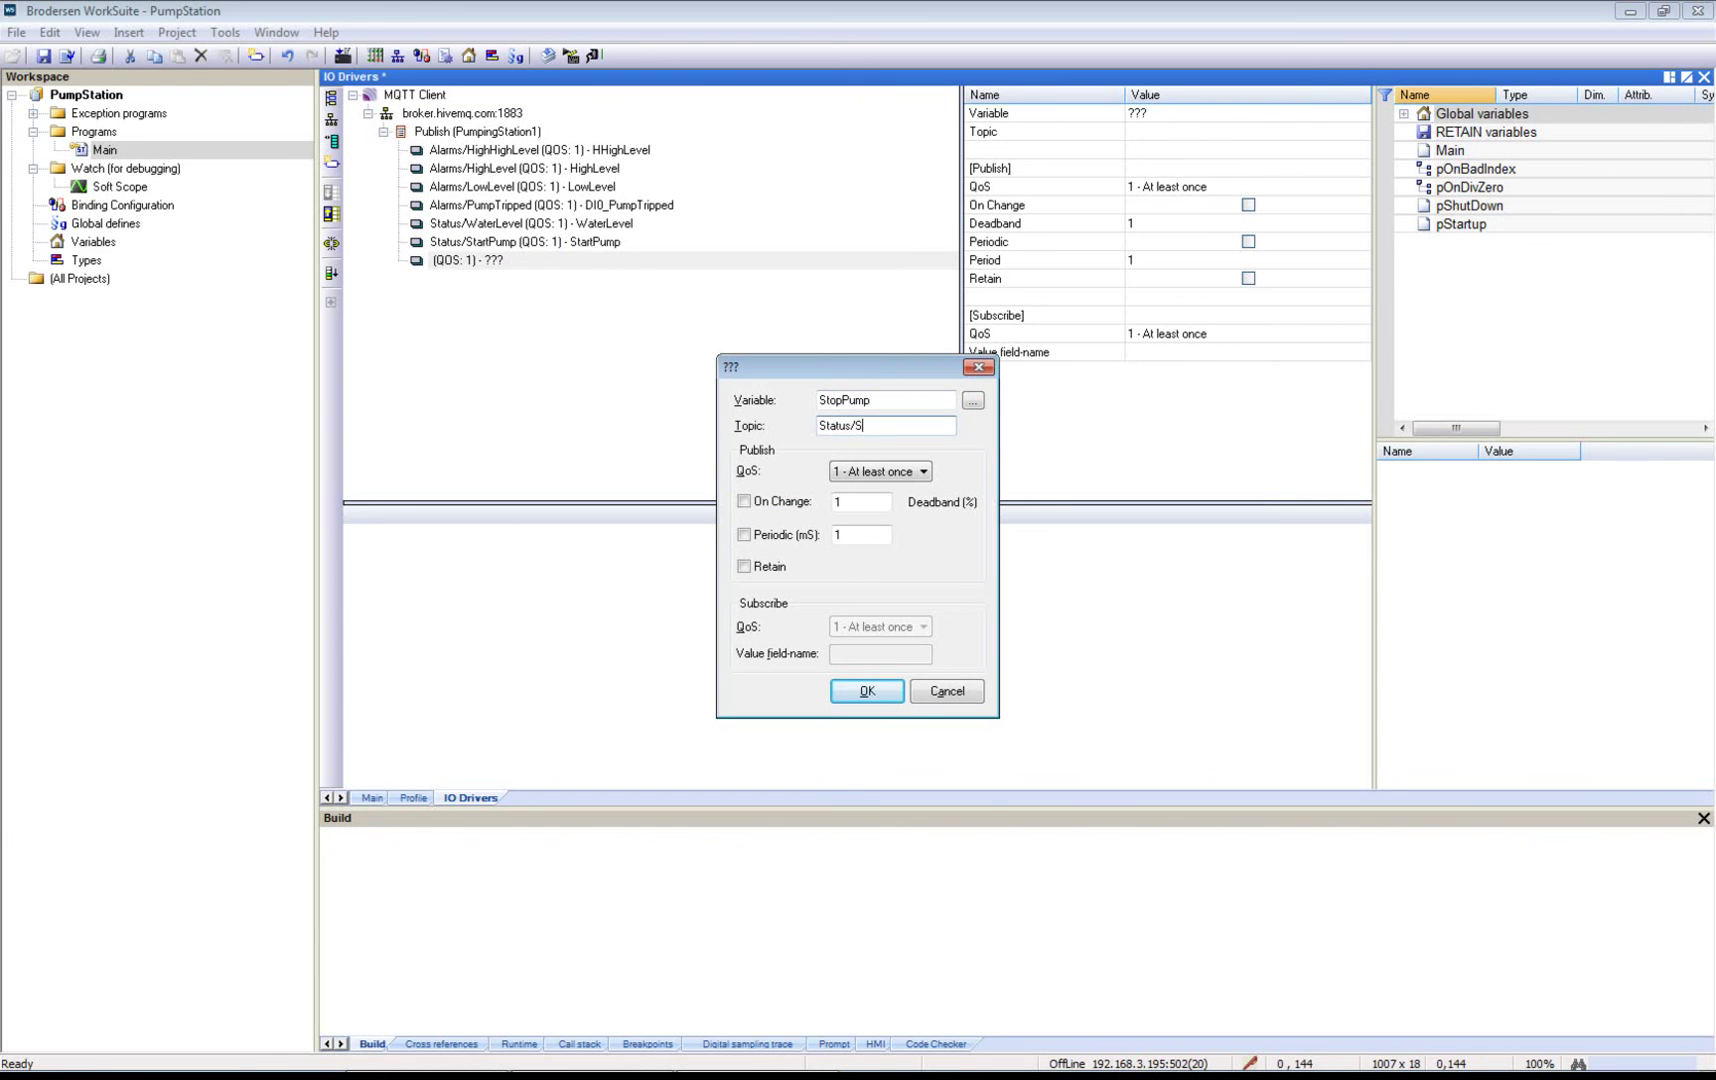
pyautogui.write('topPump')
pyautogui.click(777, 510)
pyautogui.click(870, 690)
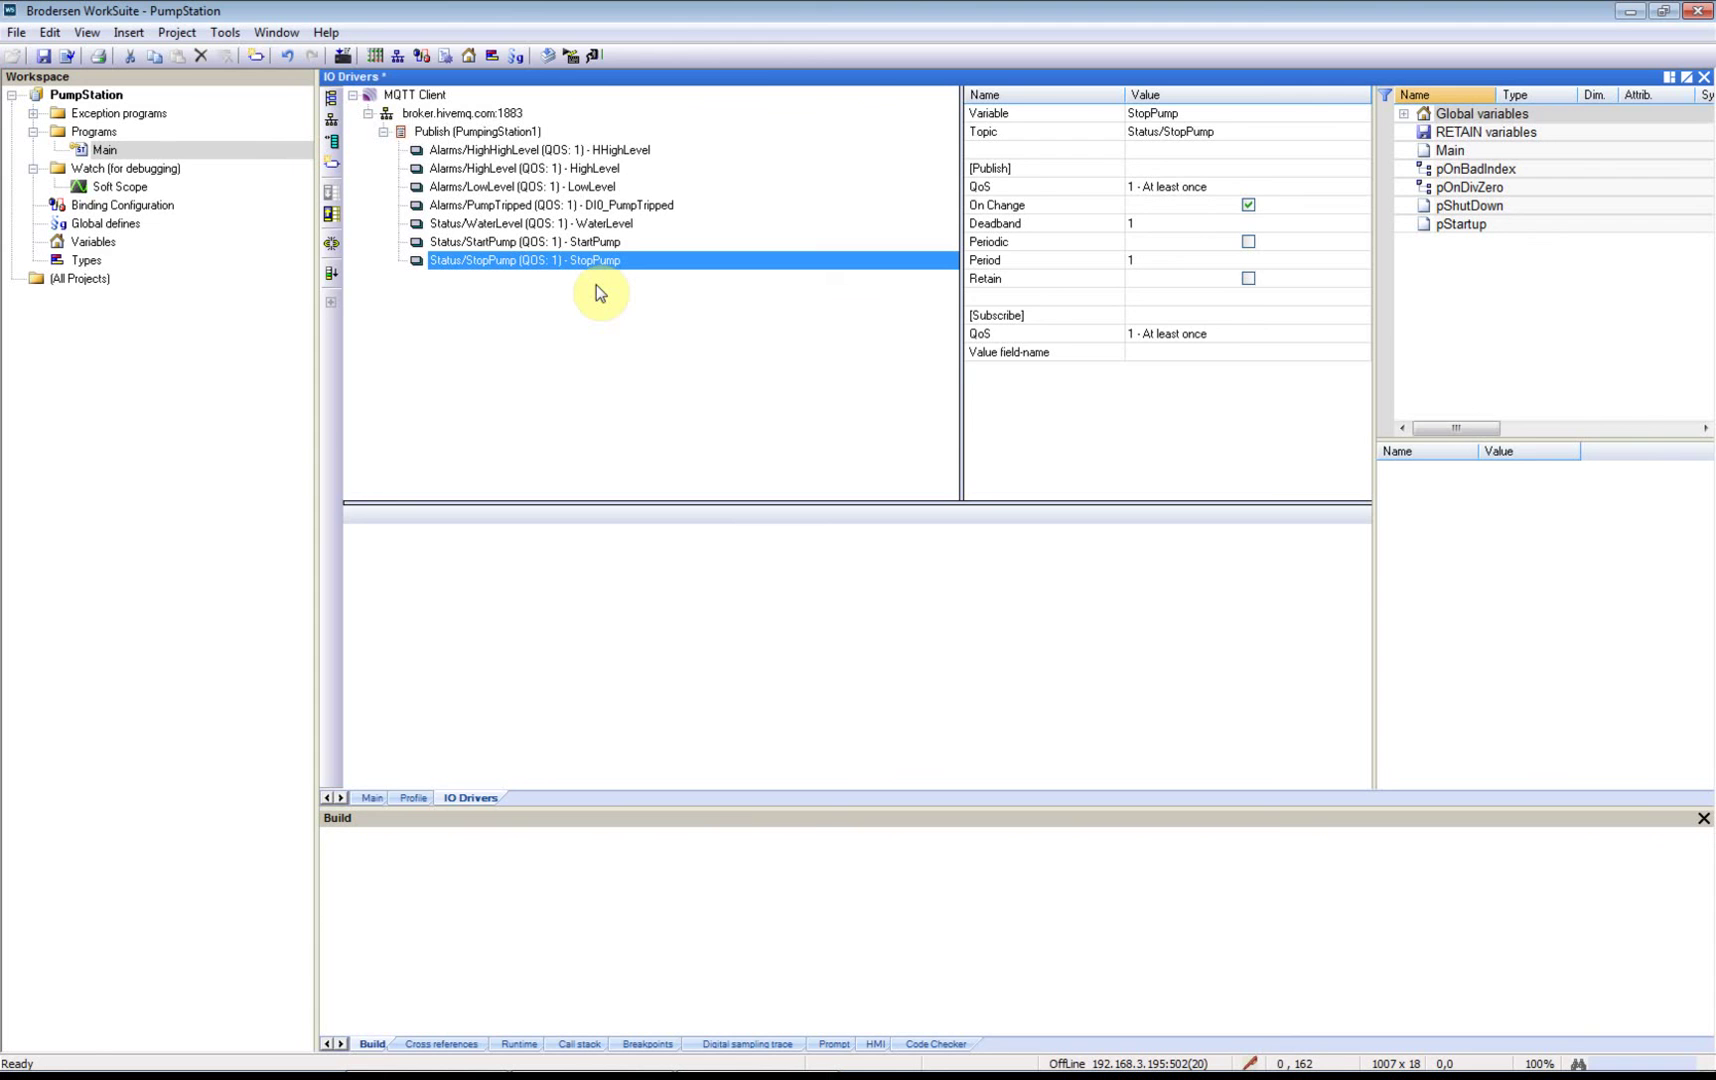
pyautogui.hotkey('ctrl', 'b')
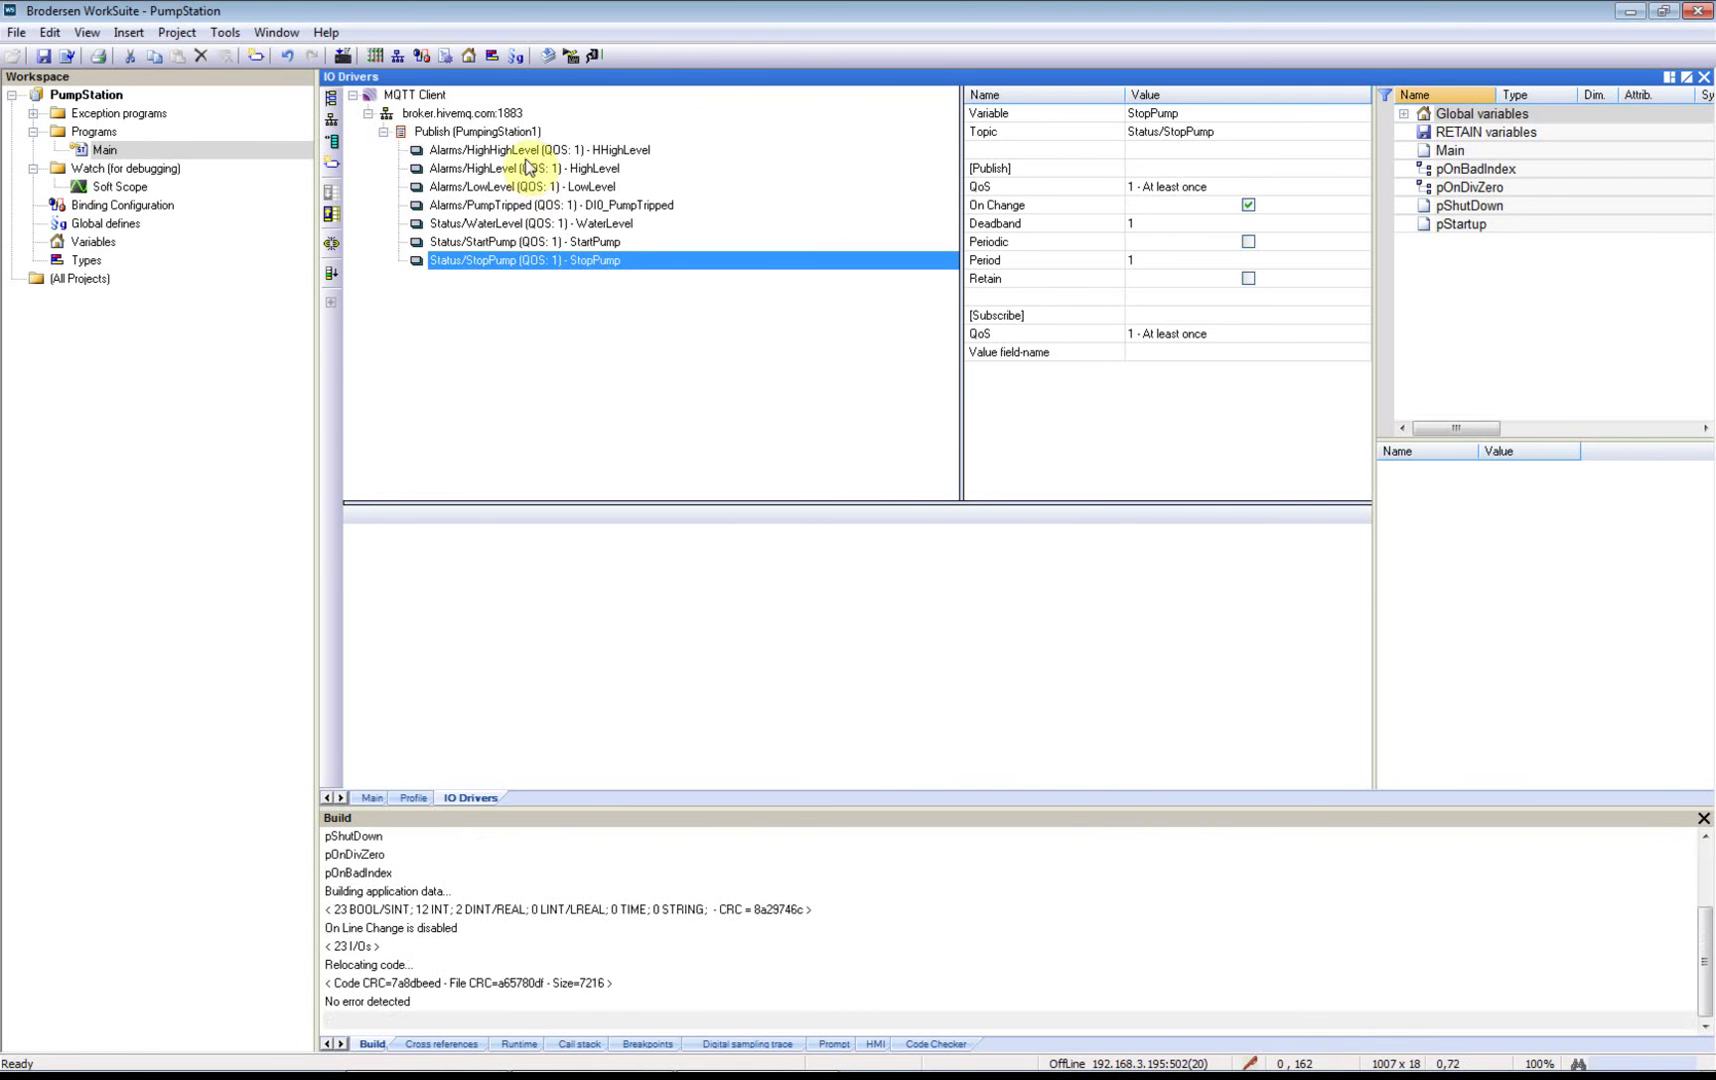
# Step: Start inserting a variable into the Publish block, then cancel it
pyautogui.click(510, 135)
pyautogui.rightClick(510, 135)
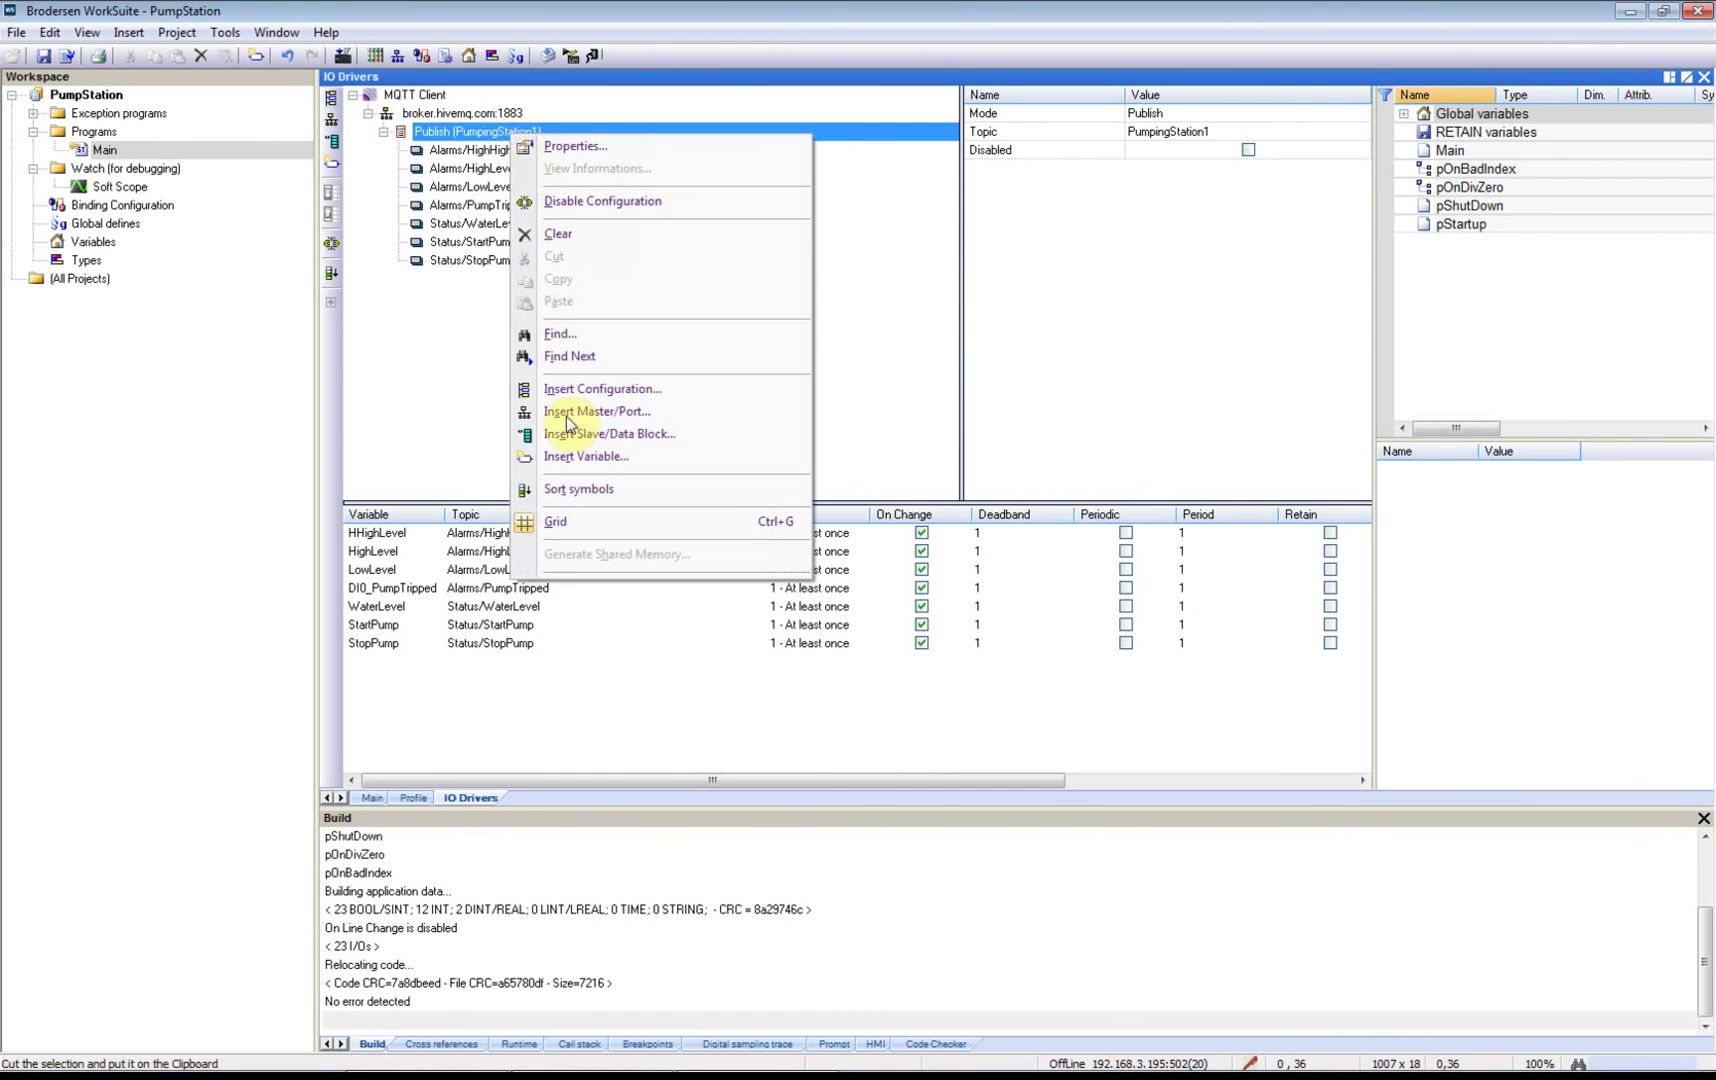
pyautogui.click(602, 463)
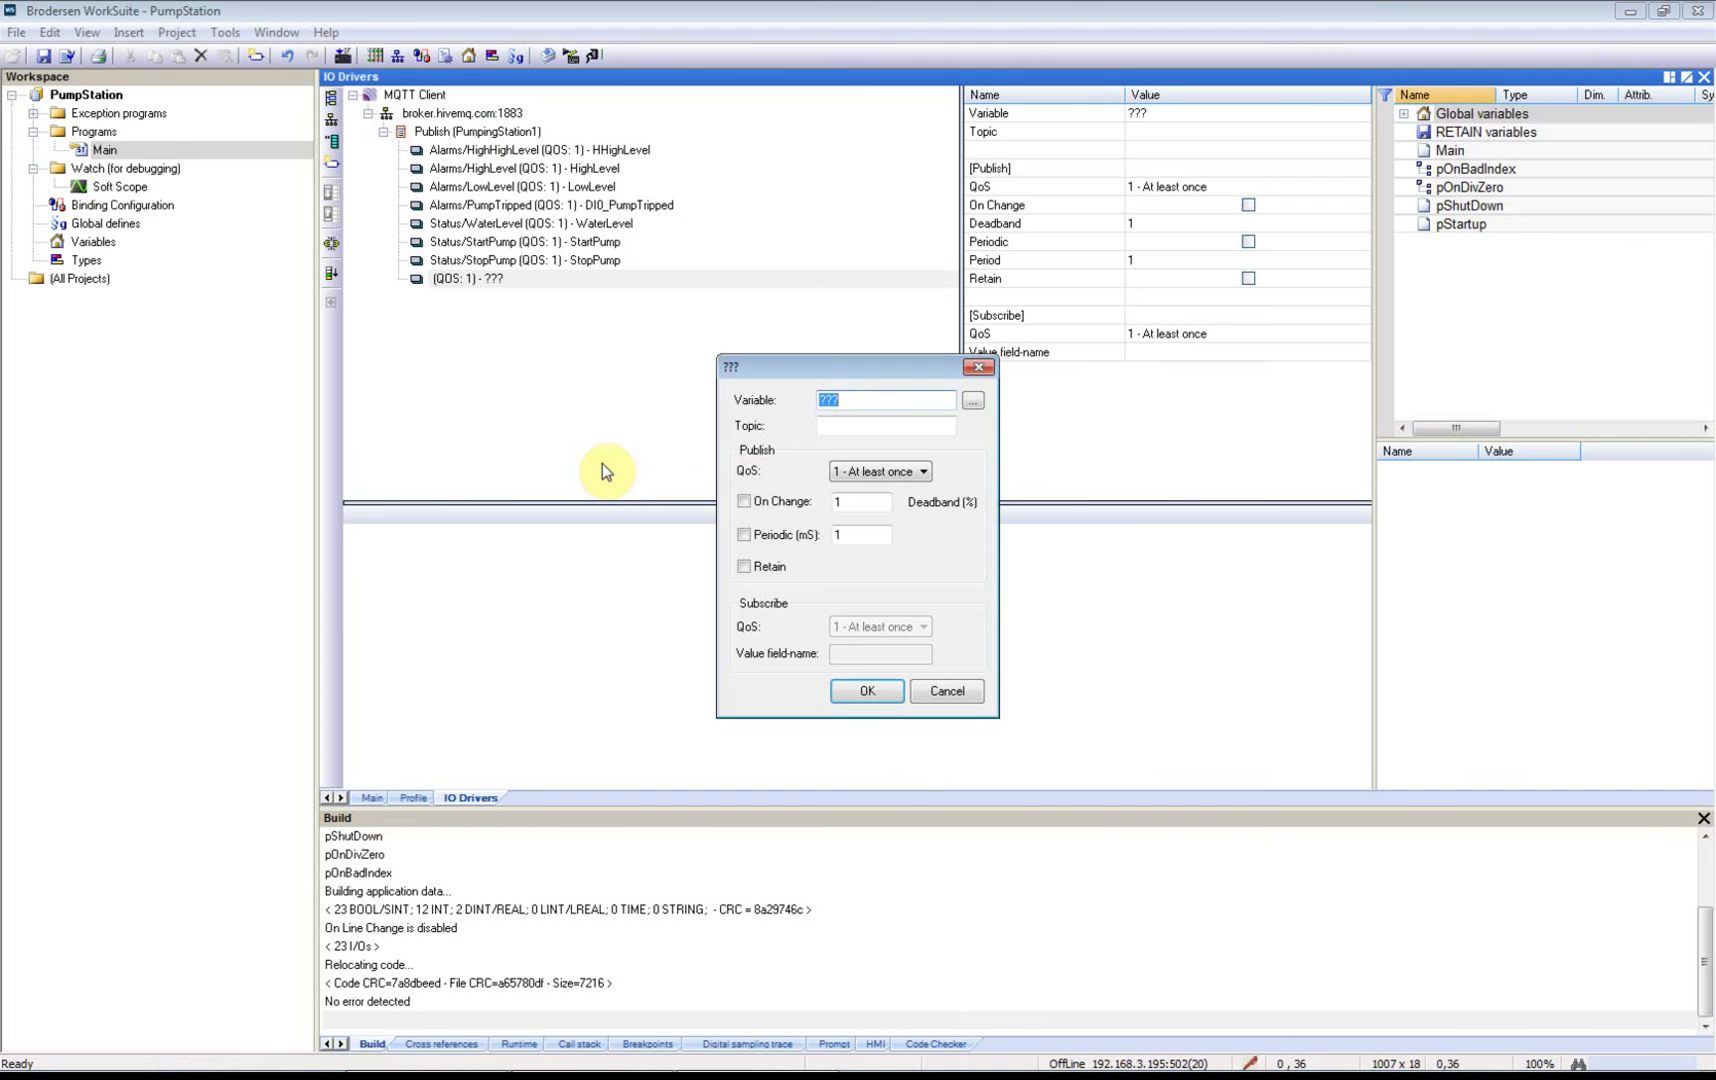
pyautogui.click(944, 695)
# Step: Add a Subscribe data block with topic PumpingStation1/Setpoints under the broker connection
pyautogui.click(487, 114)
pyautogui.rightClick(487, 114)
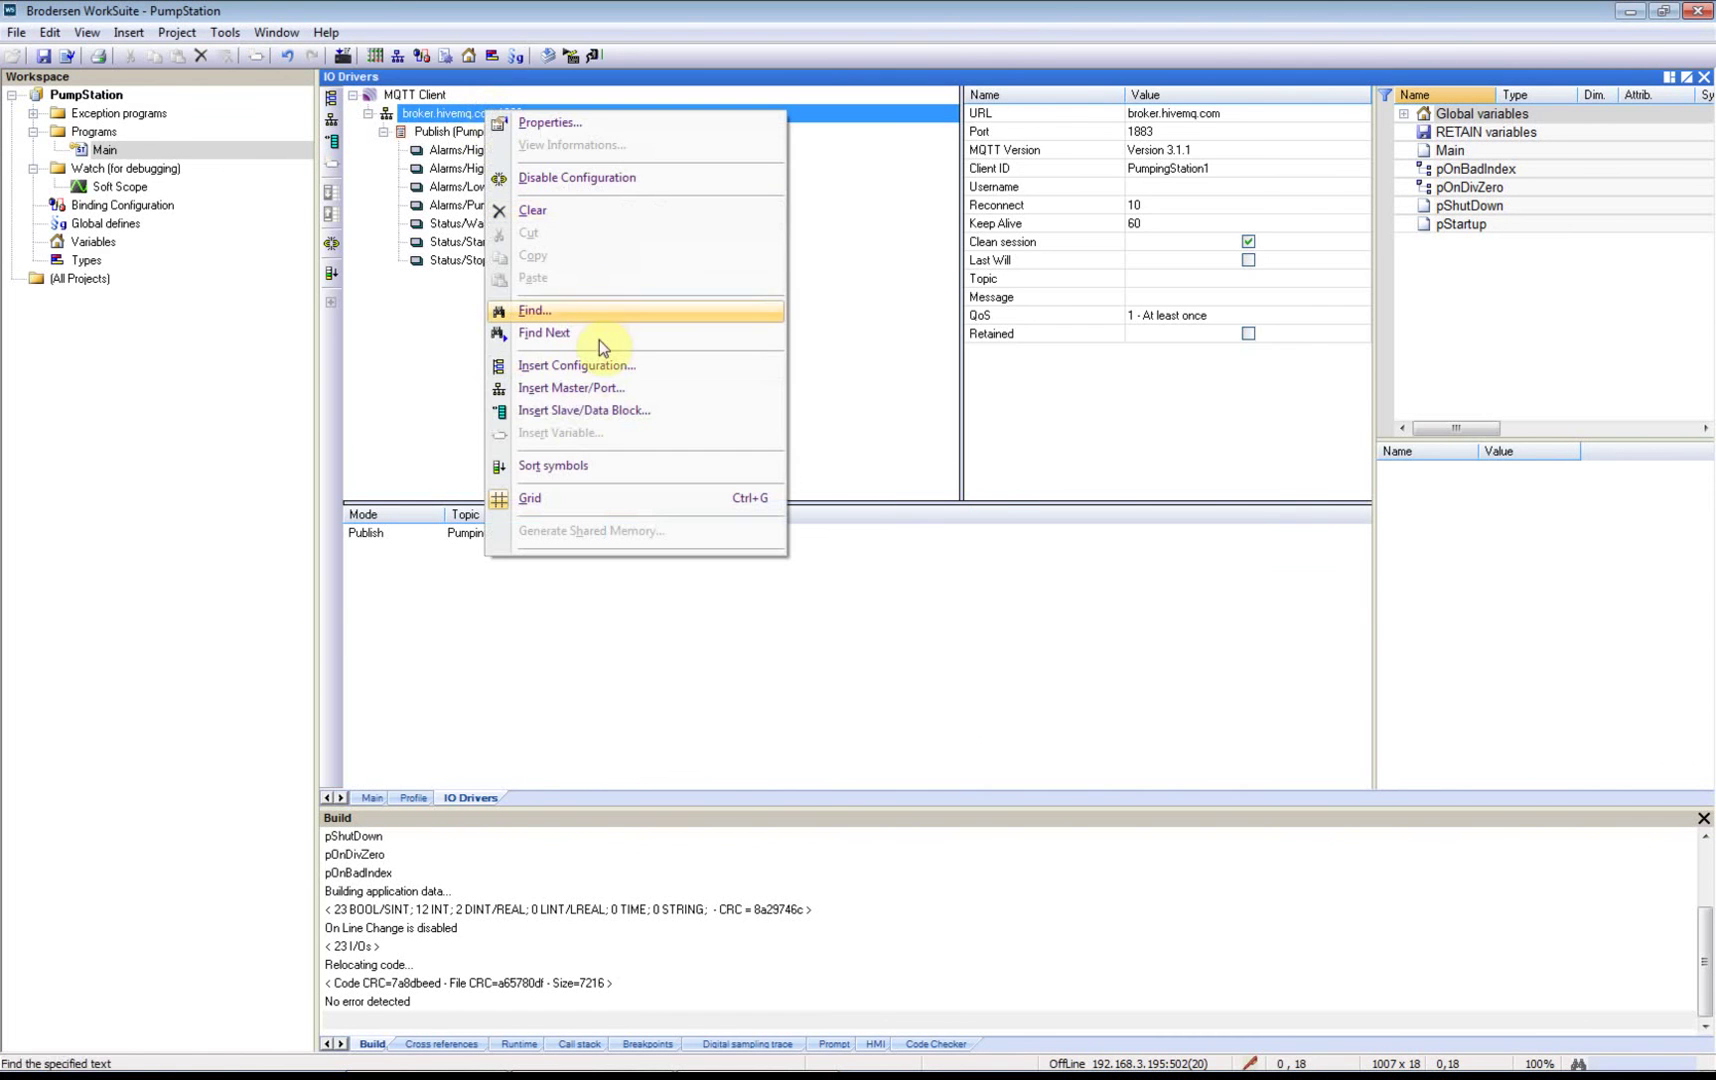
pyautogui.click(592, 410)
pyautogui.click(812, 538)
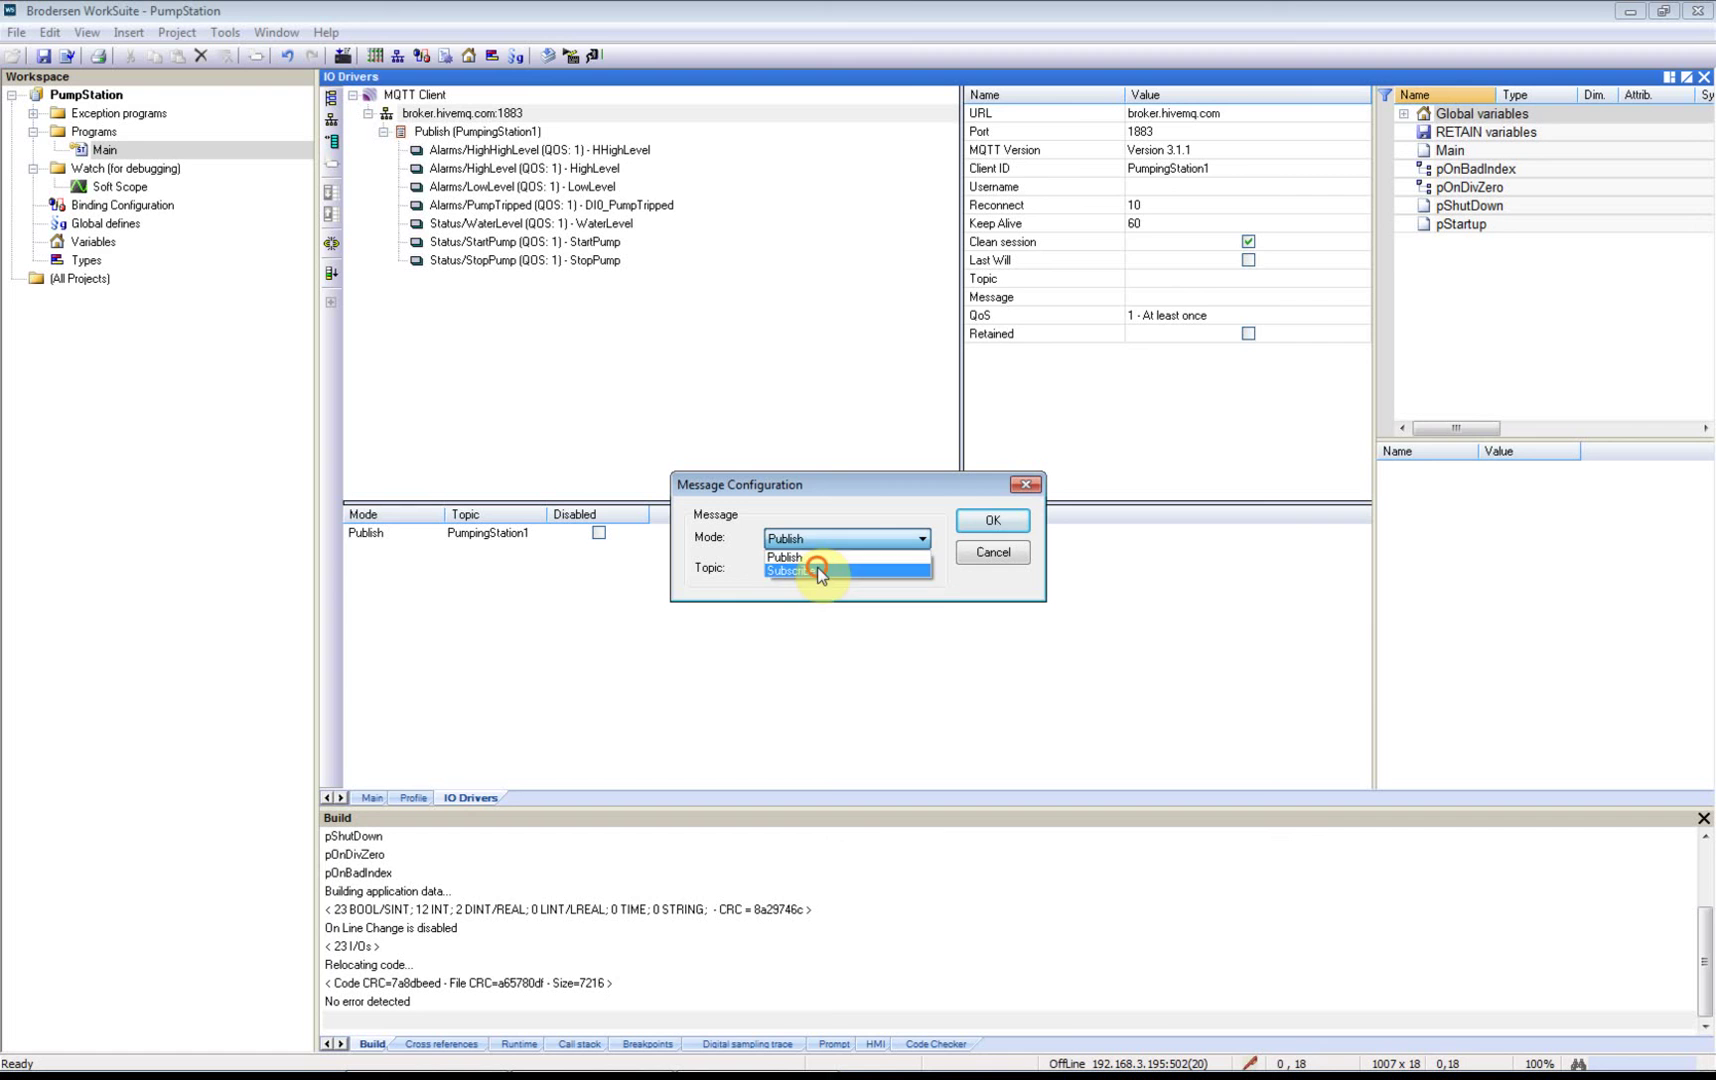
pyautogui.click(805, 567)
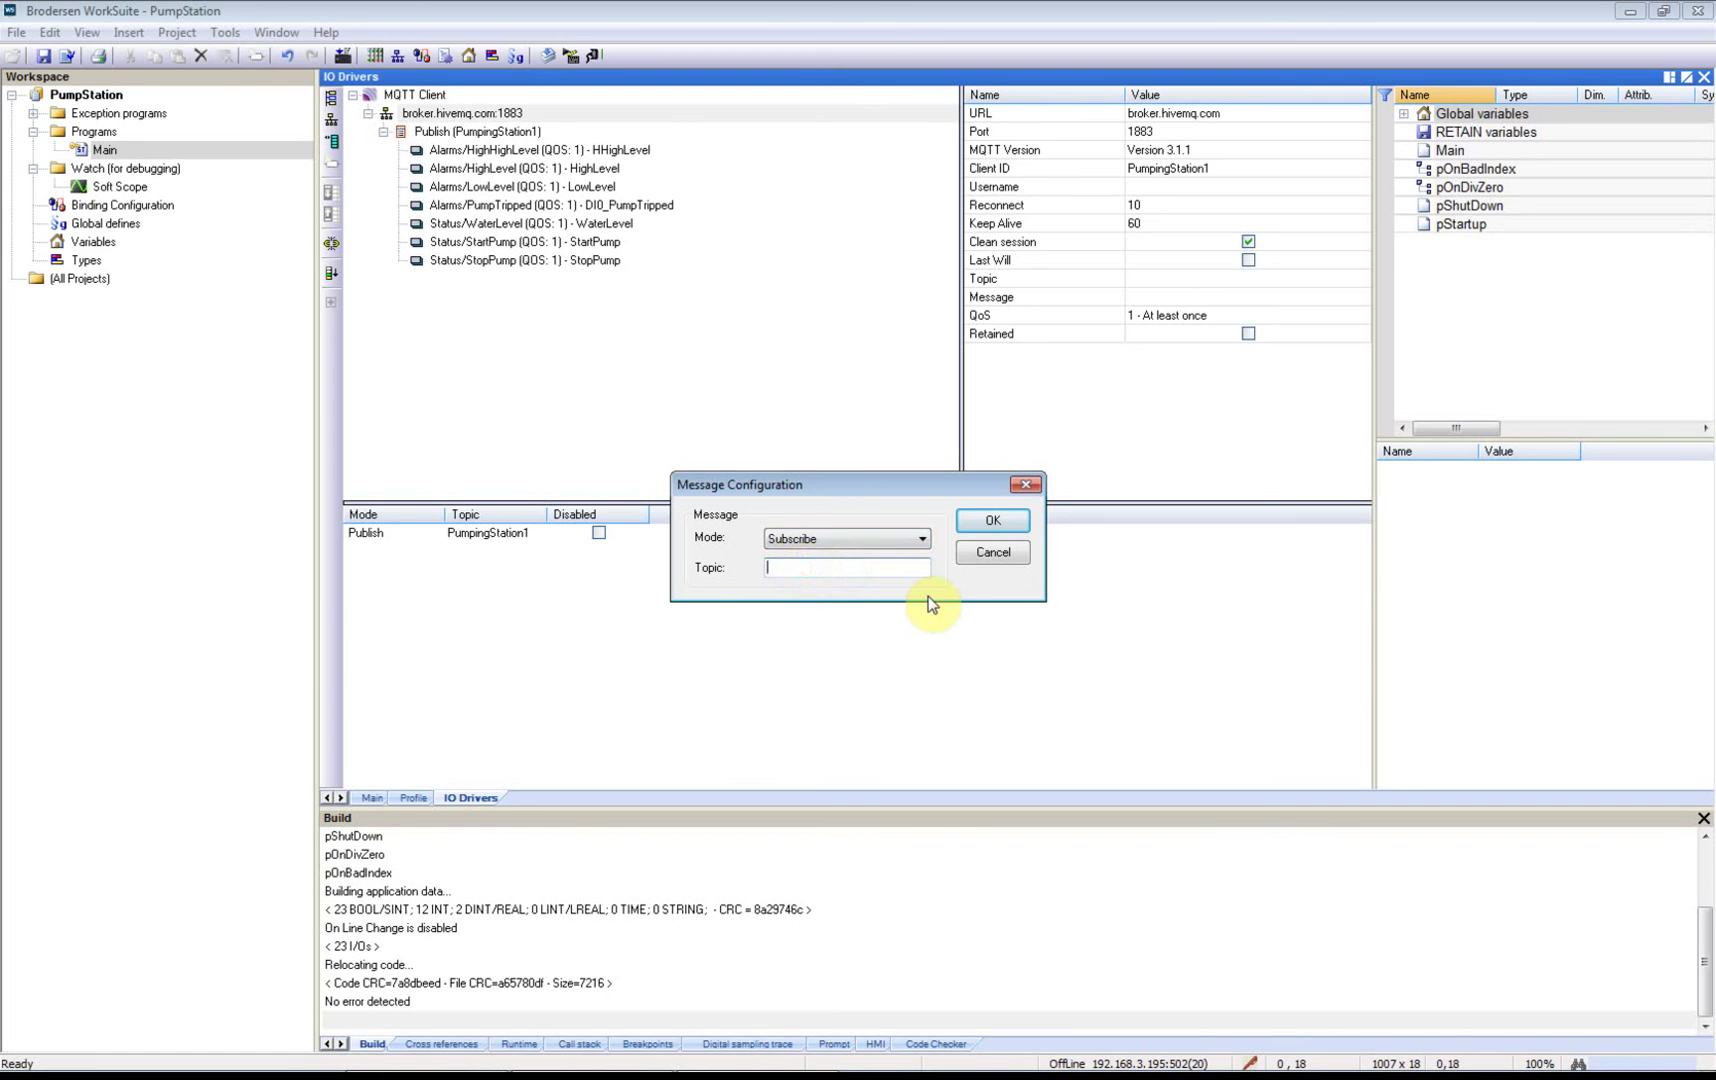
pyautogui.write('PumpingStation1/Setpo')
pyautogui.click(993, 521)
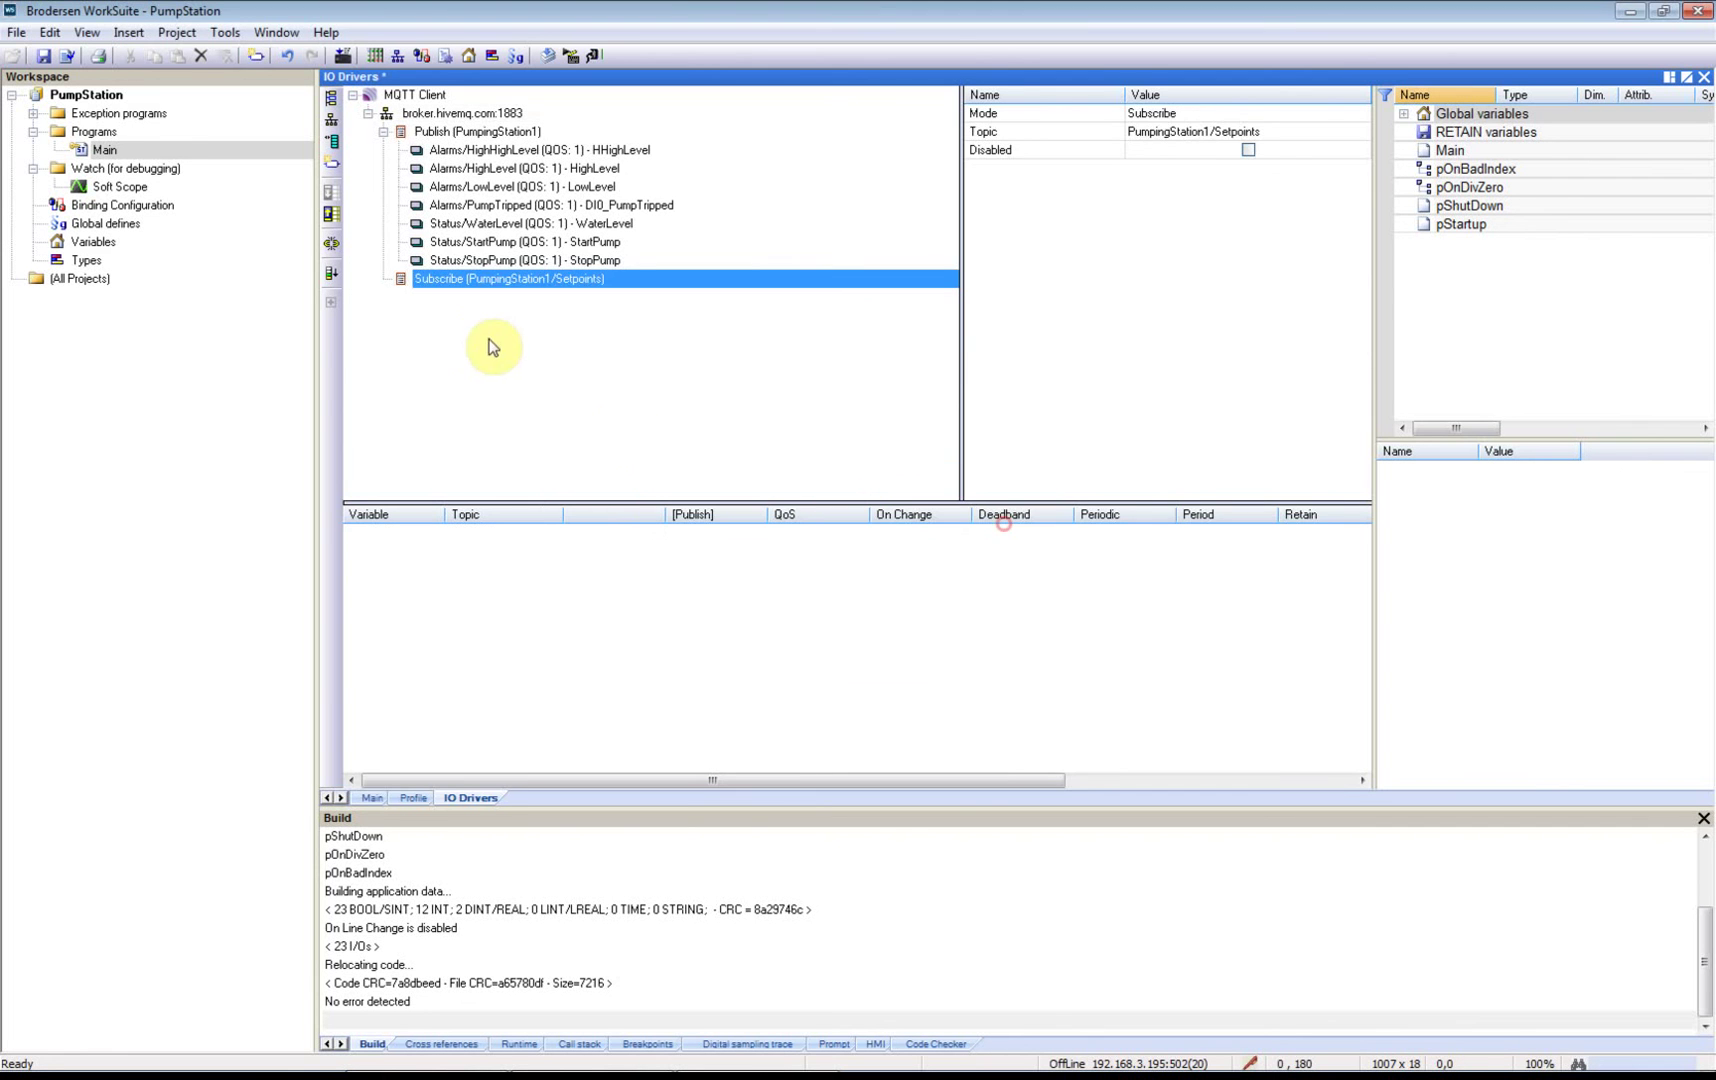
# Step: Subscribe SetPoint_StartLevel to topic StartLevel, reading value field v
pyautogui.doubleClick(505, 288)
pyautogui.write('SetPoint_StartL')
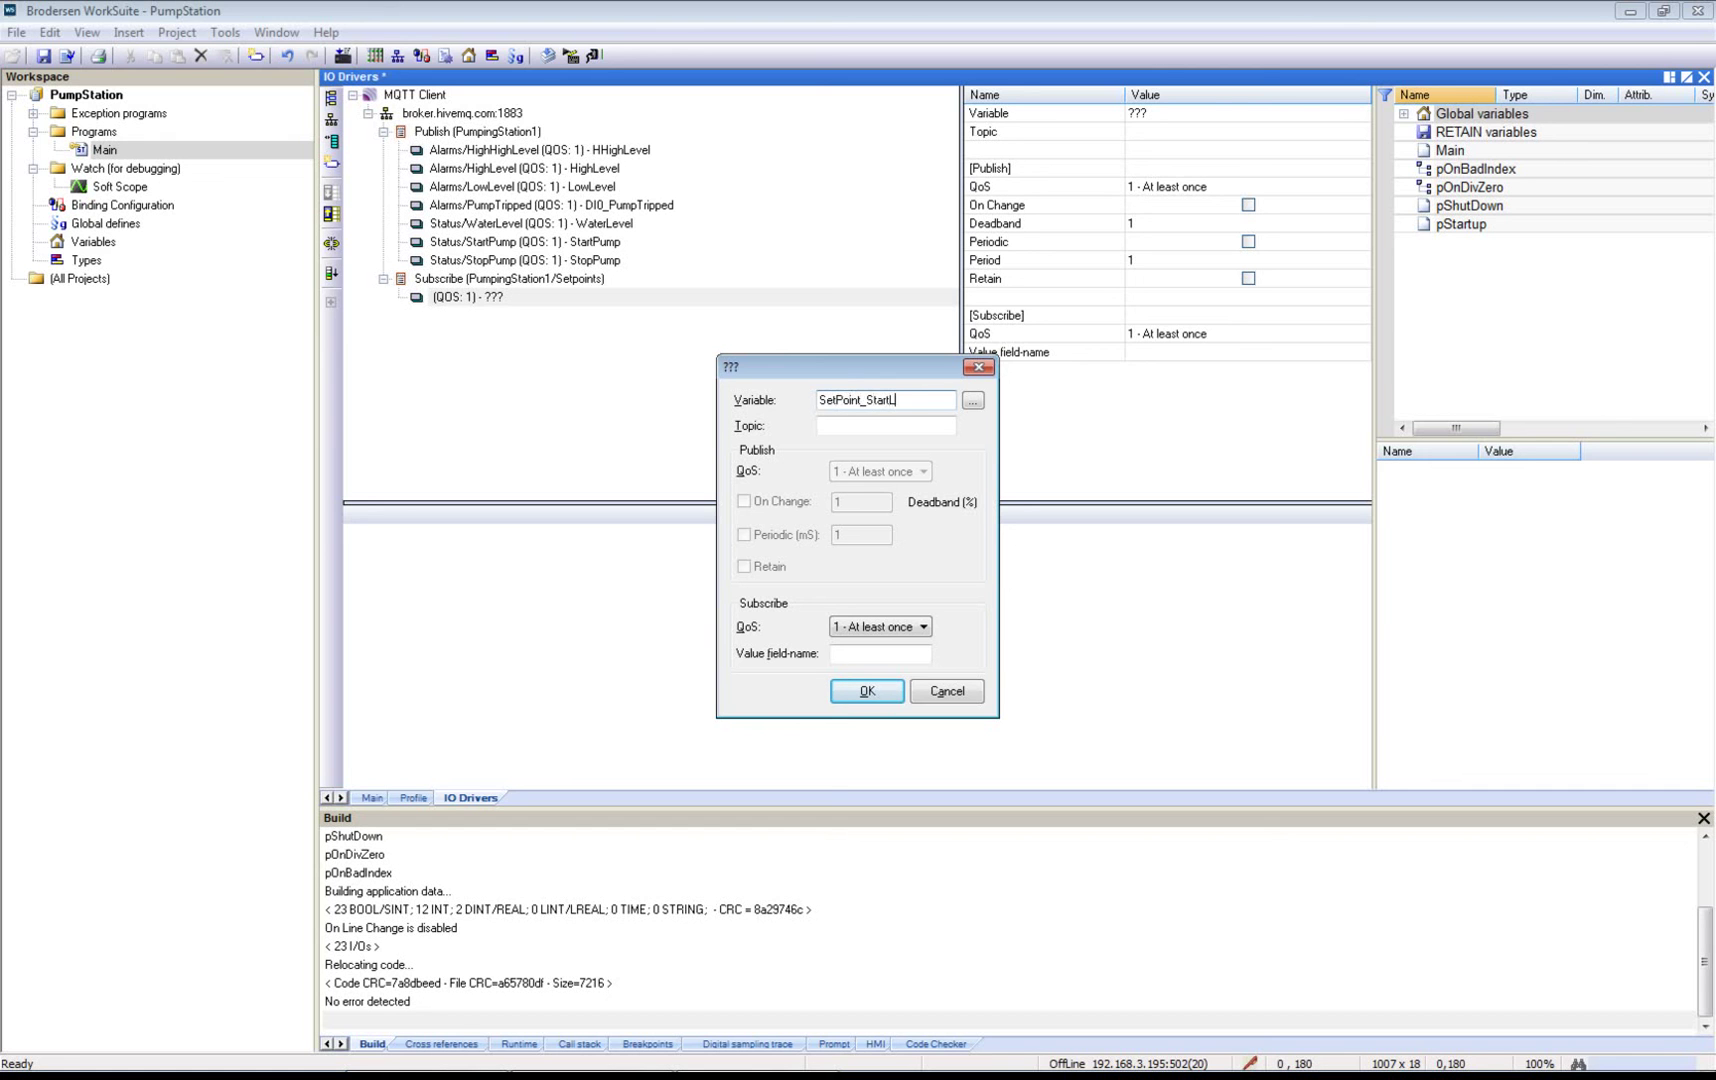
pyautogui.press('Tab')
pyautogui.press('Tab')
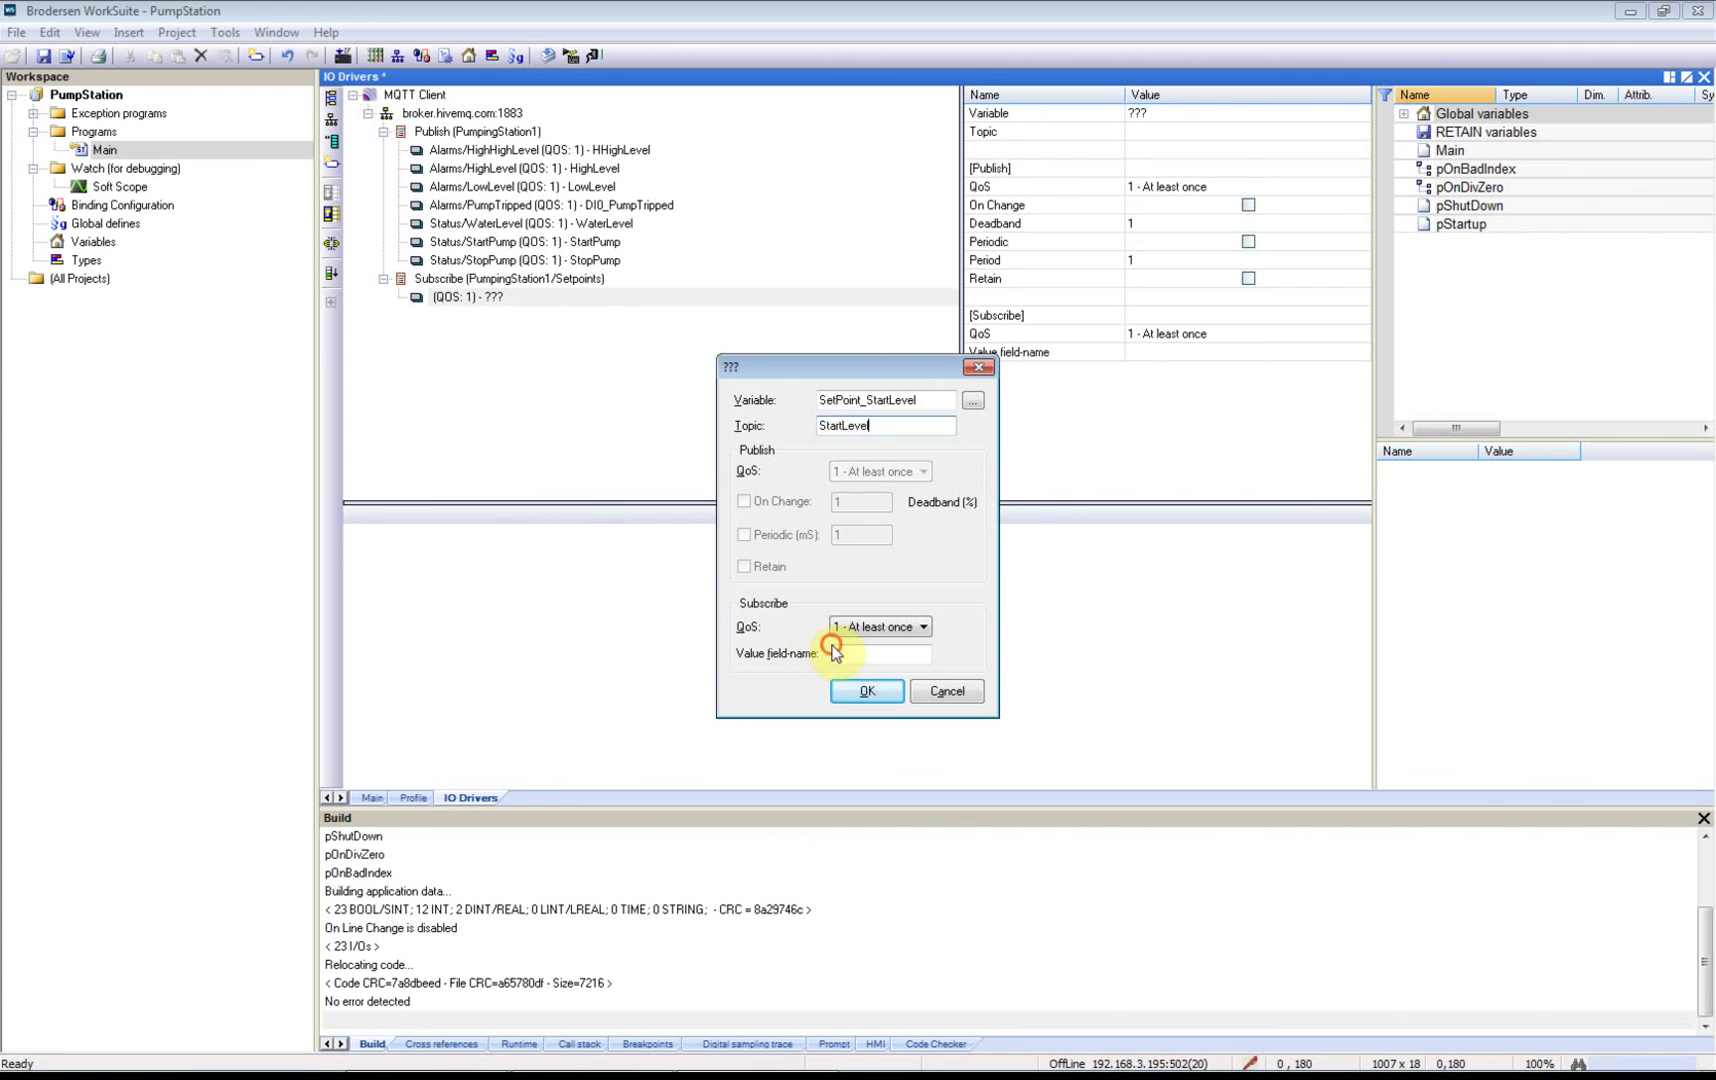
pyautogui.click(872, 654)
pyautogui.write('v')
pyautogui.click(866, 692)
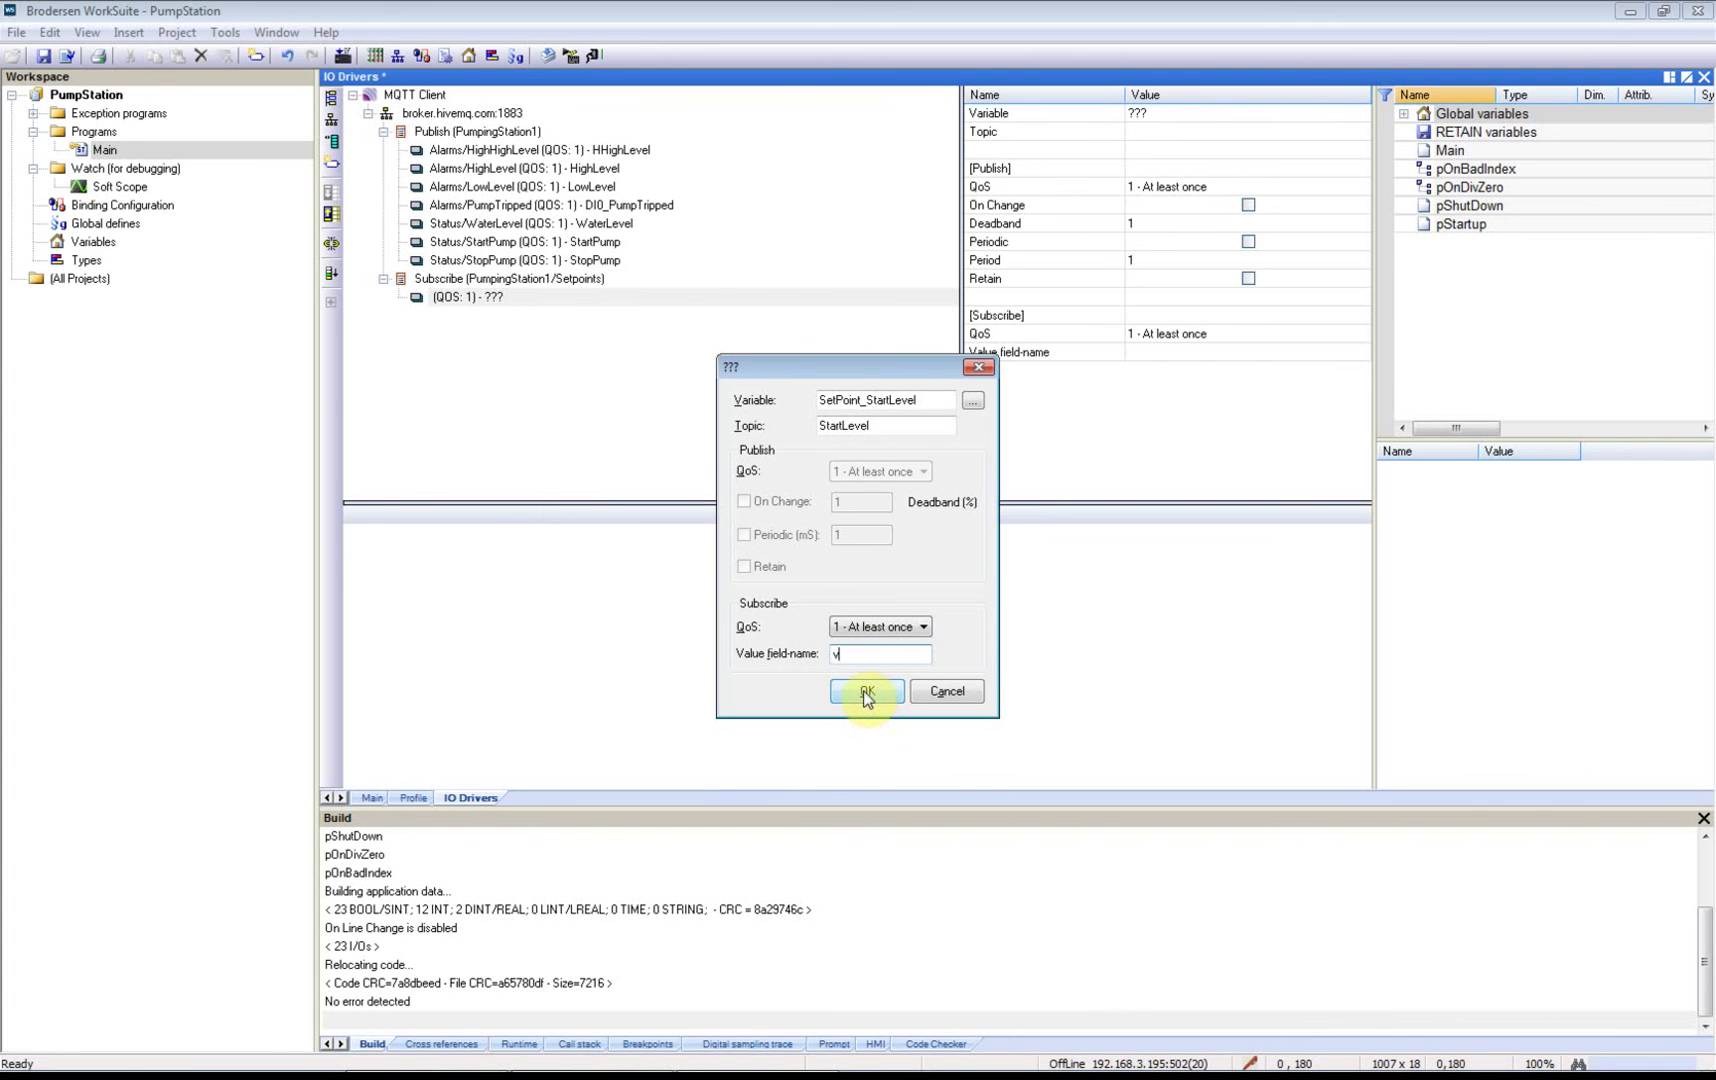
# Step: Subscribe SetPoint_StopLevel to topic StopLevel, reading value field v
pyautogui.doubleClick(460, 315)
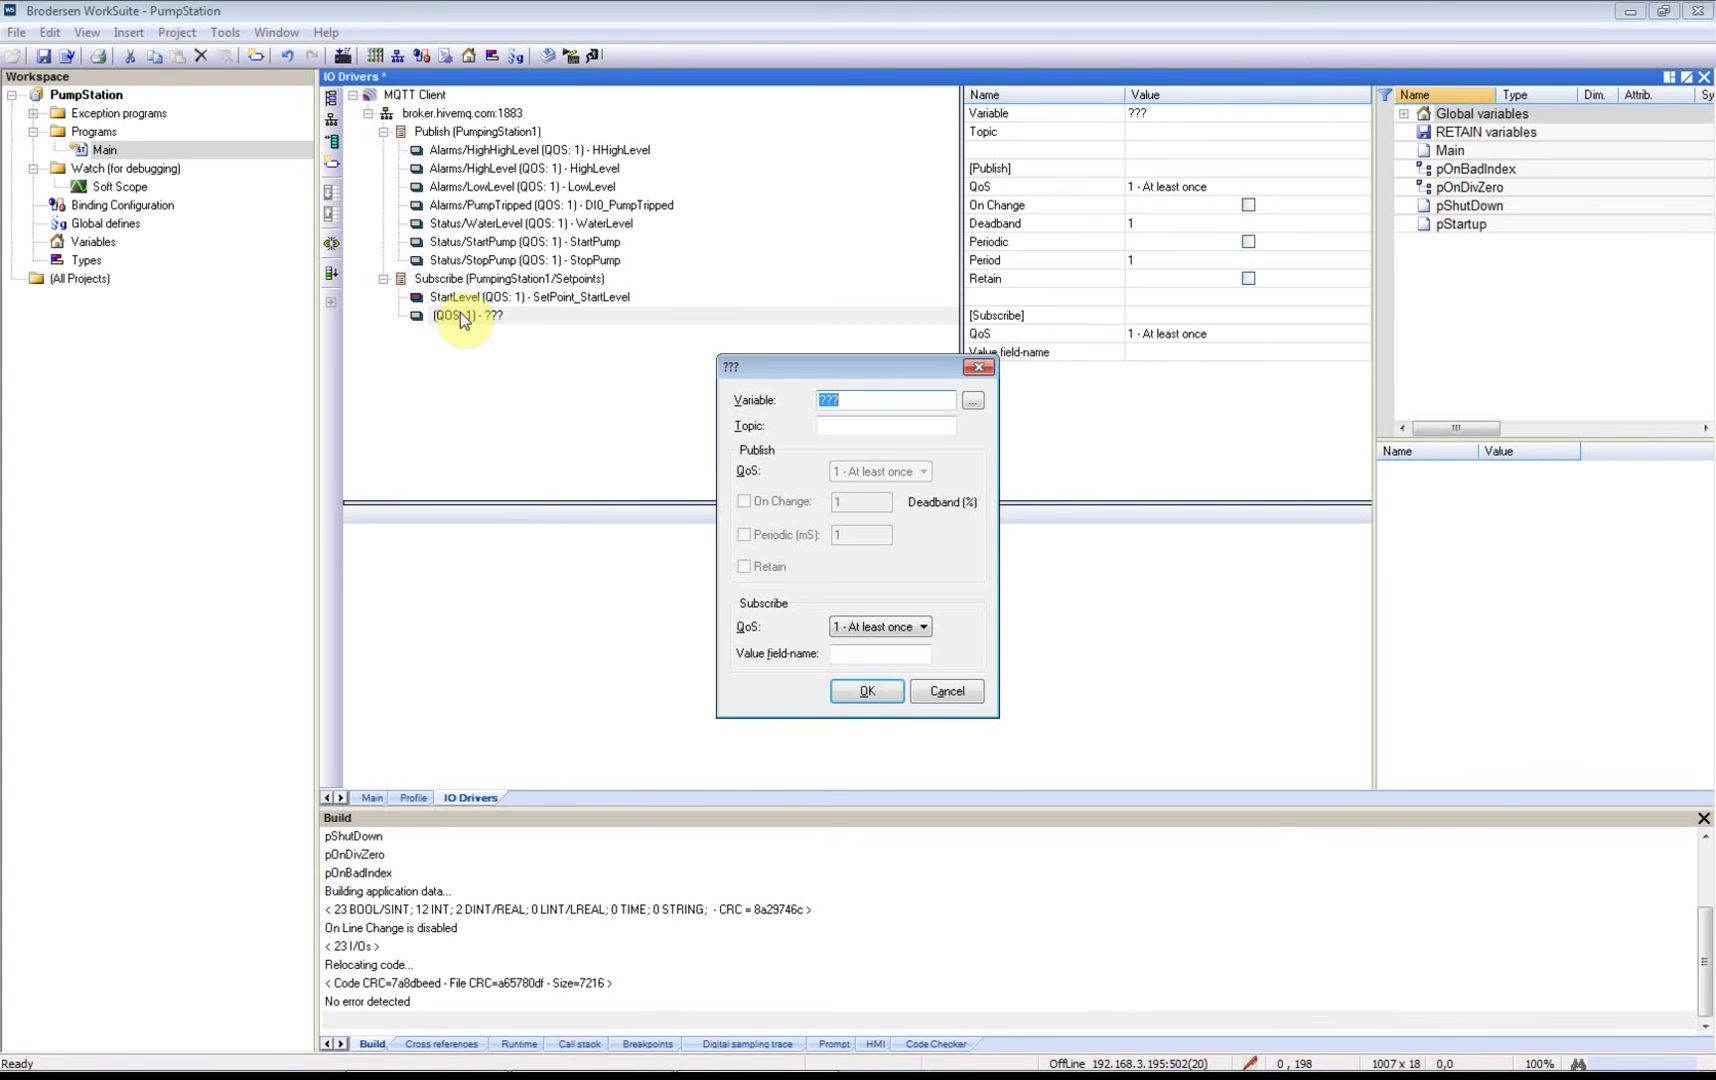
pyautogui.write('SetPoint_StopLevel')
pyautogui.press('Tab')
pyautogui.press('Tab')
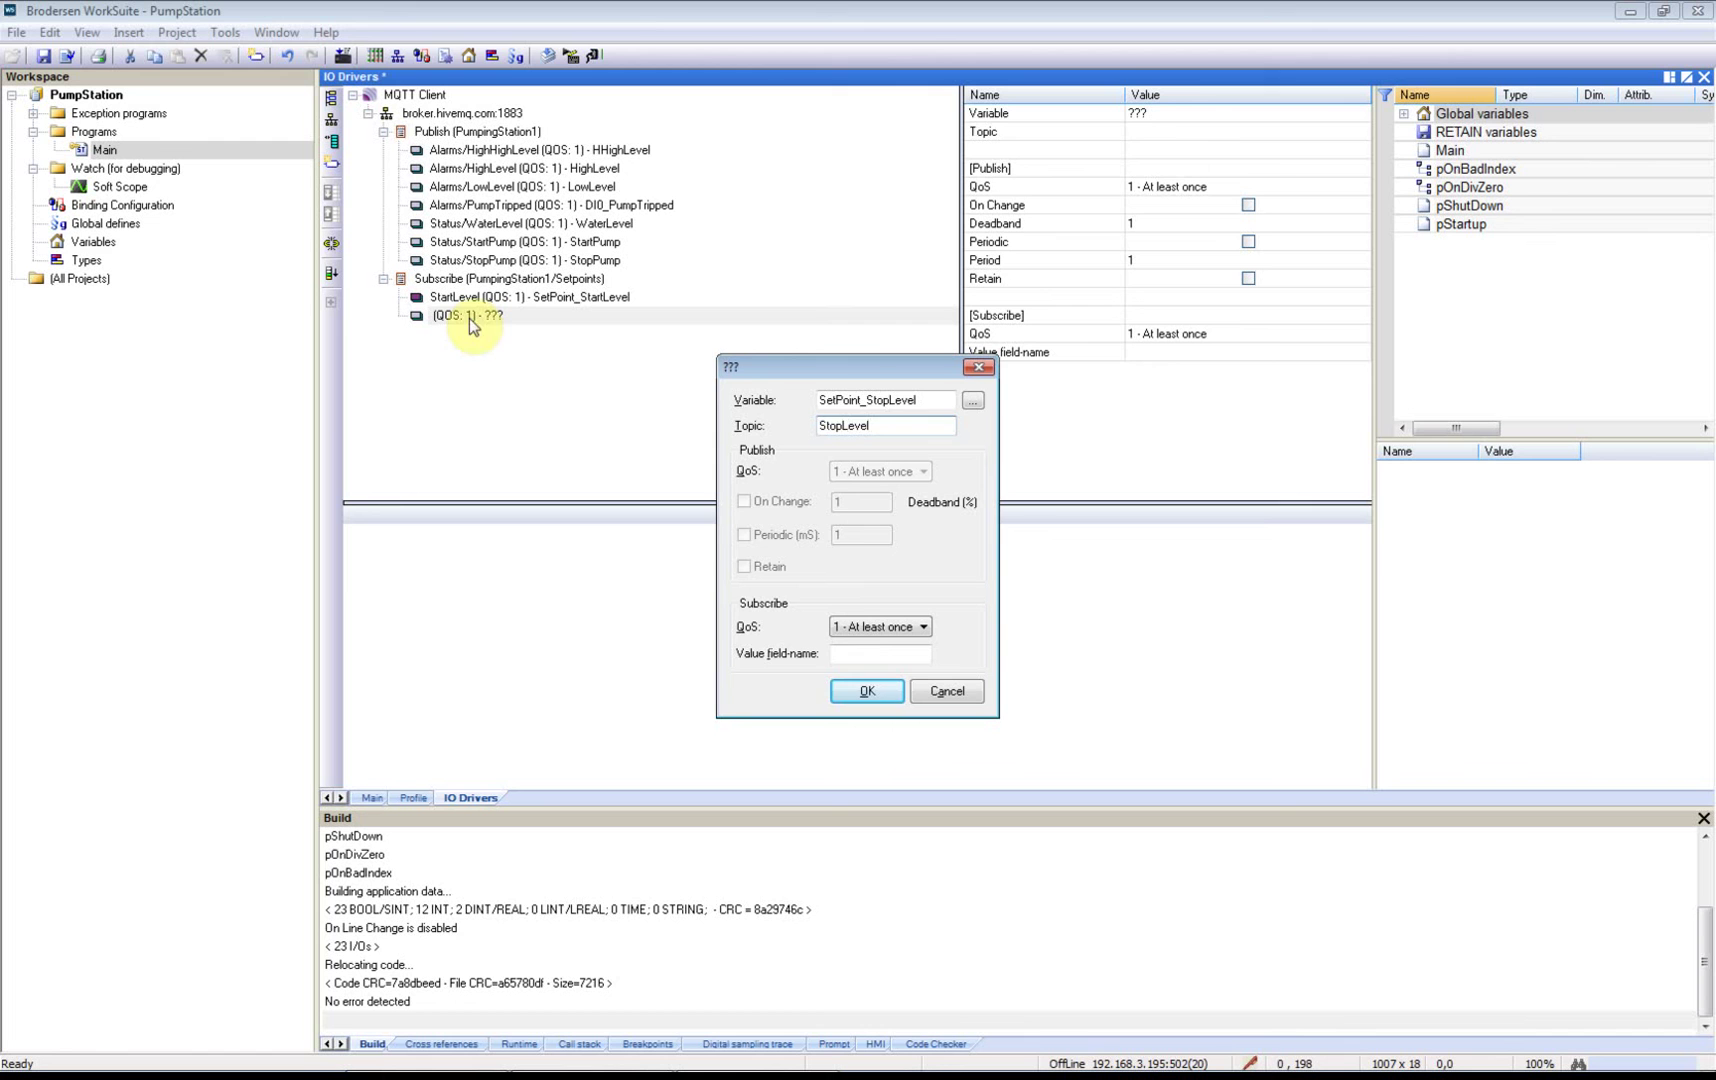
pyautogui.click(852, 654)
pyautogui.write('v')
pyautogui.click(849, 689)
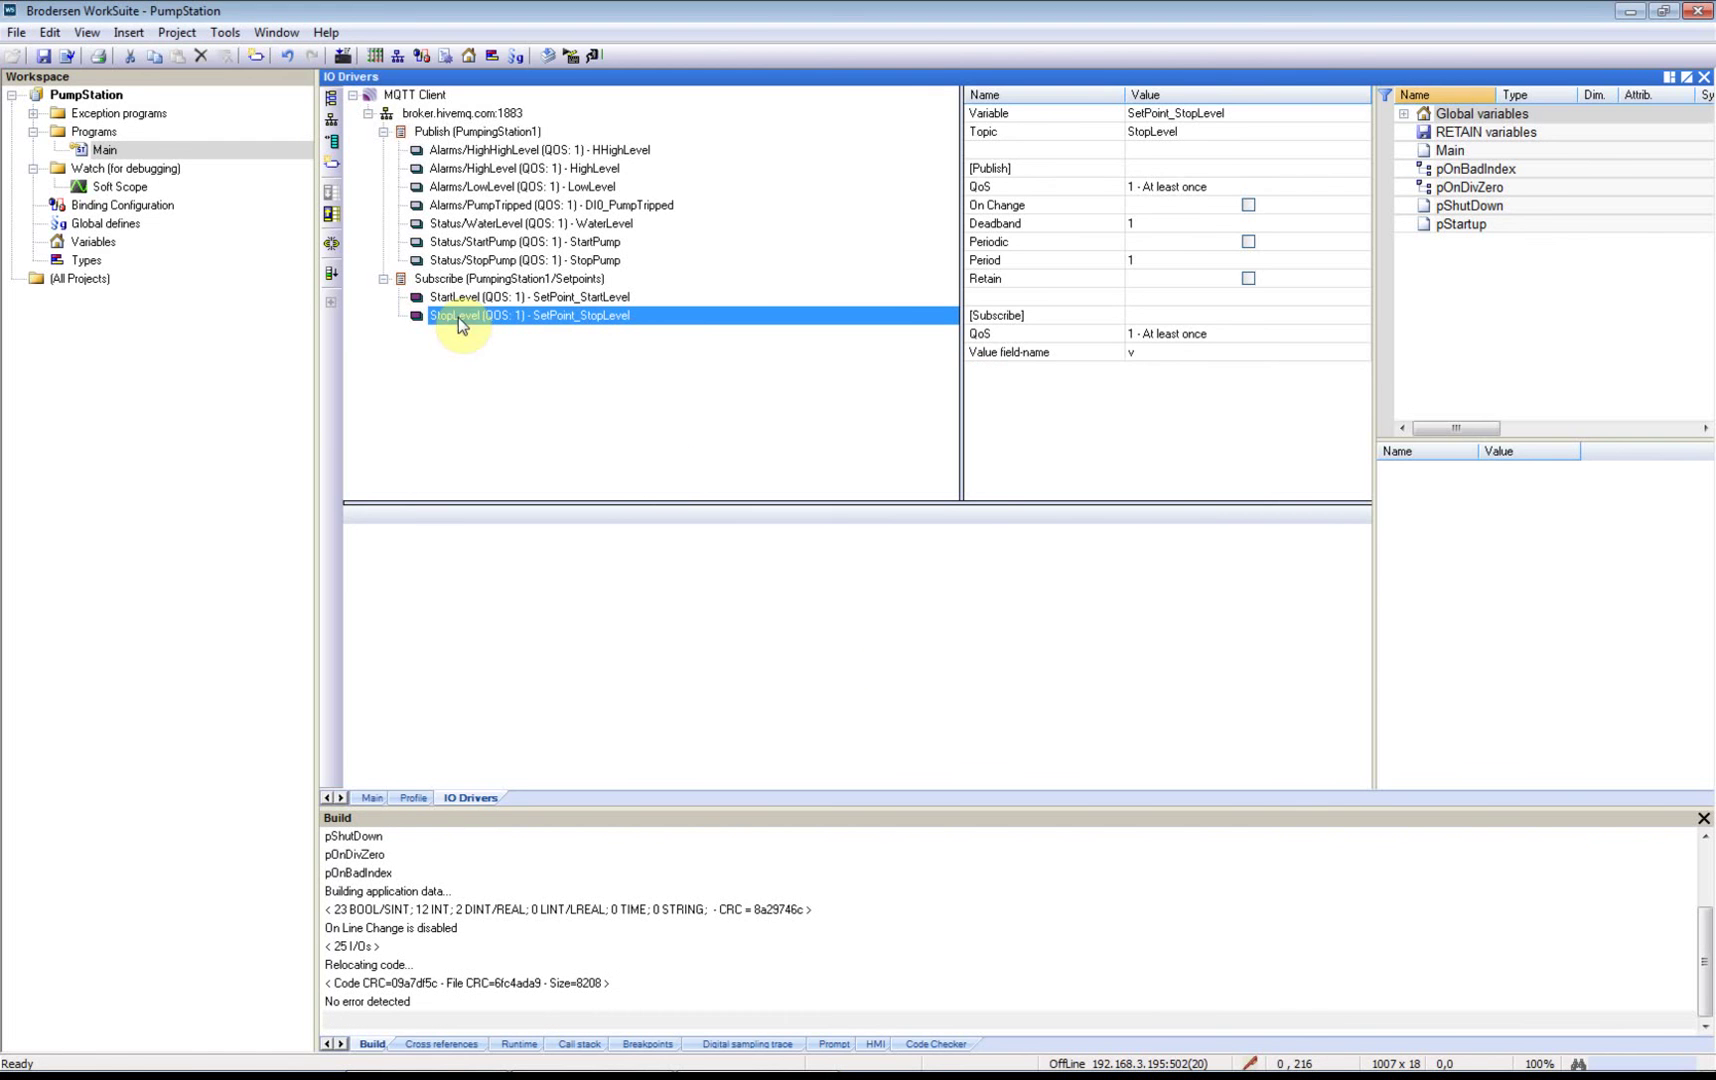
# Step: Download PumpStation to the RTU, view Main live, and open the HiveMQ websocket client in Firefox
pyautogui.click(601, 60)
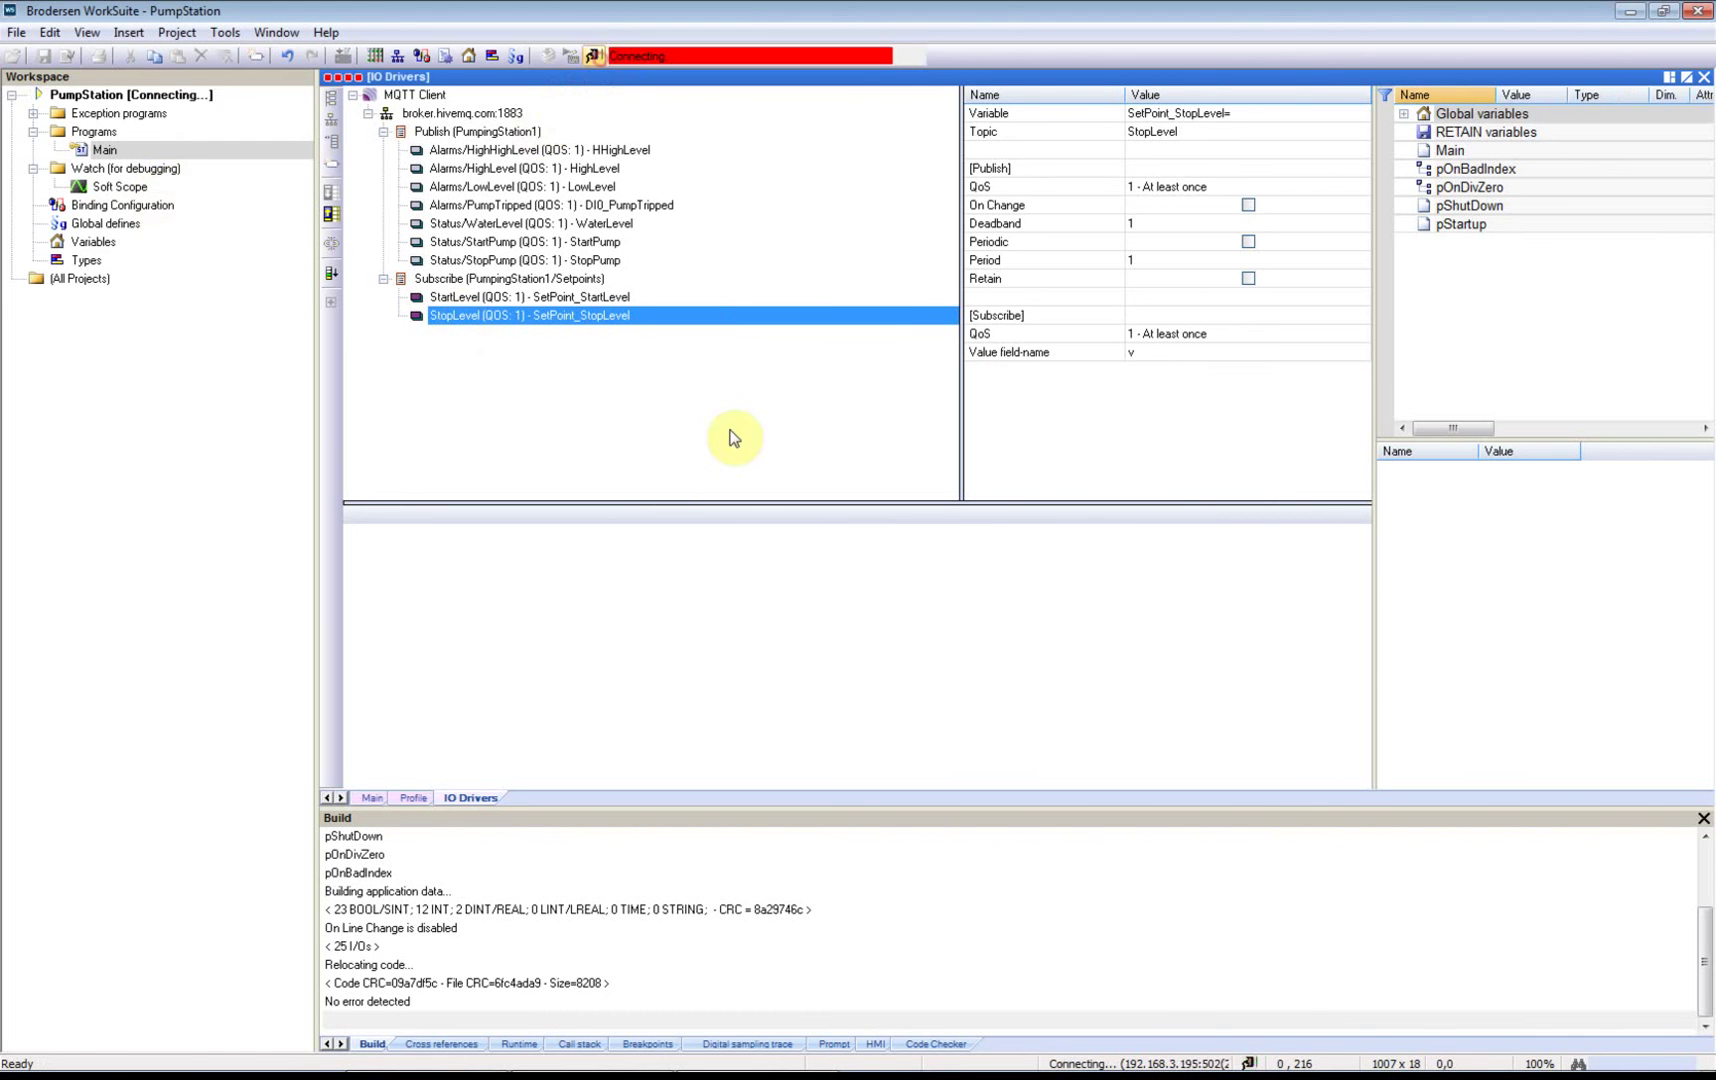
pyautogui.click(783, 583)
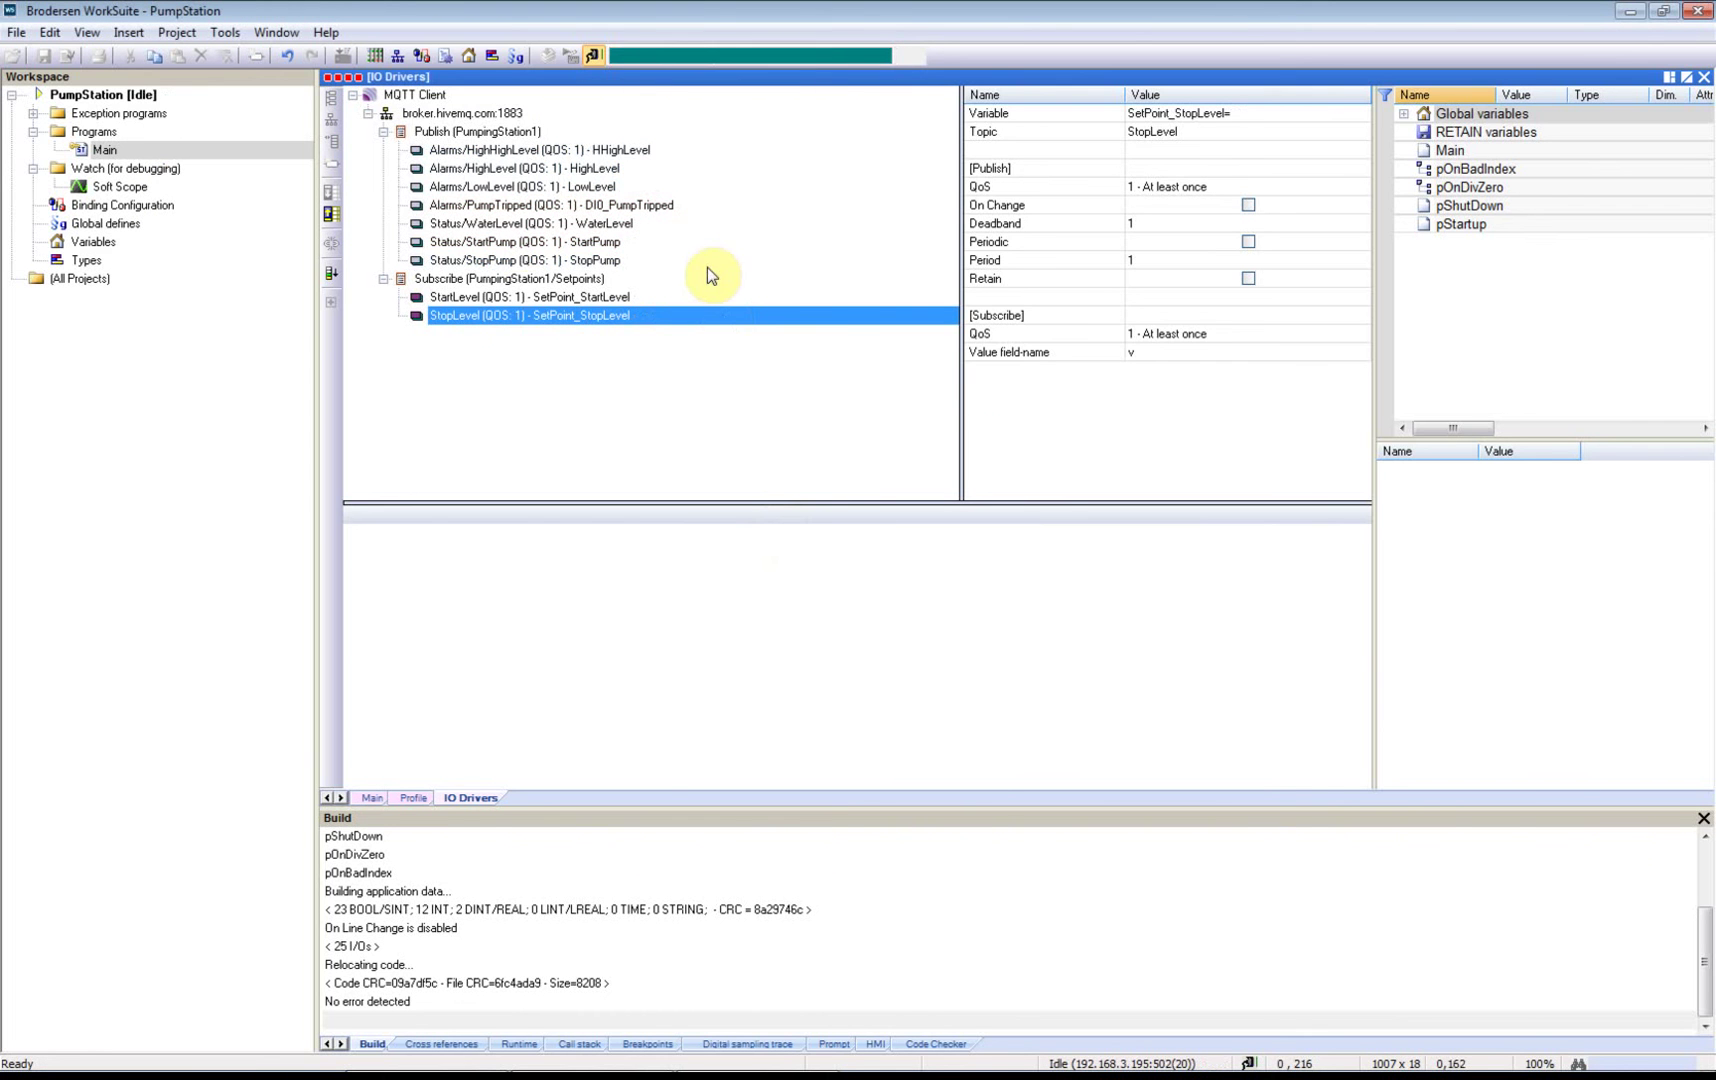
pyautogui.doubleClick(170, 149)
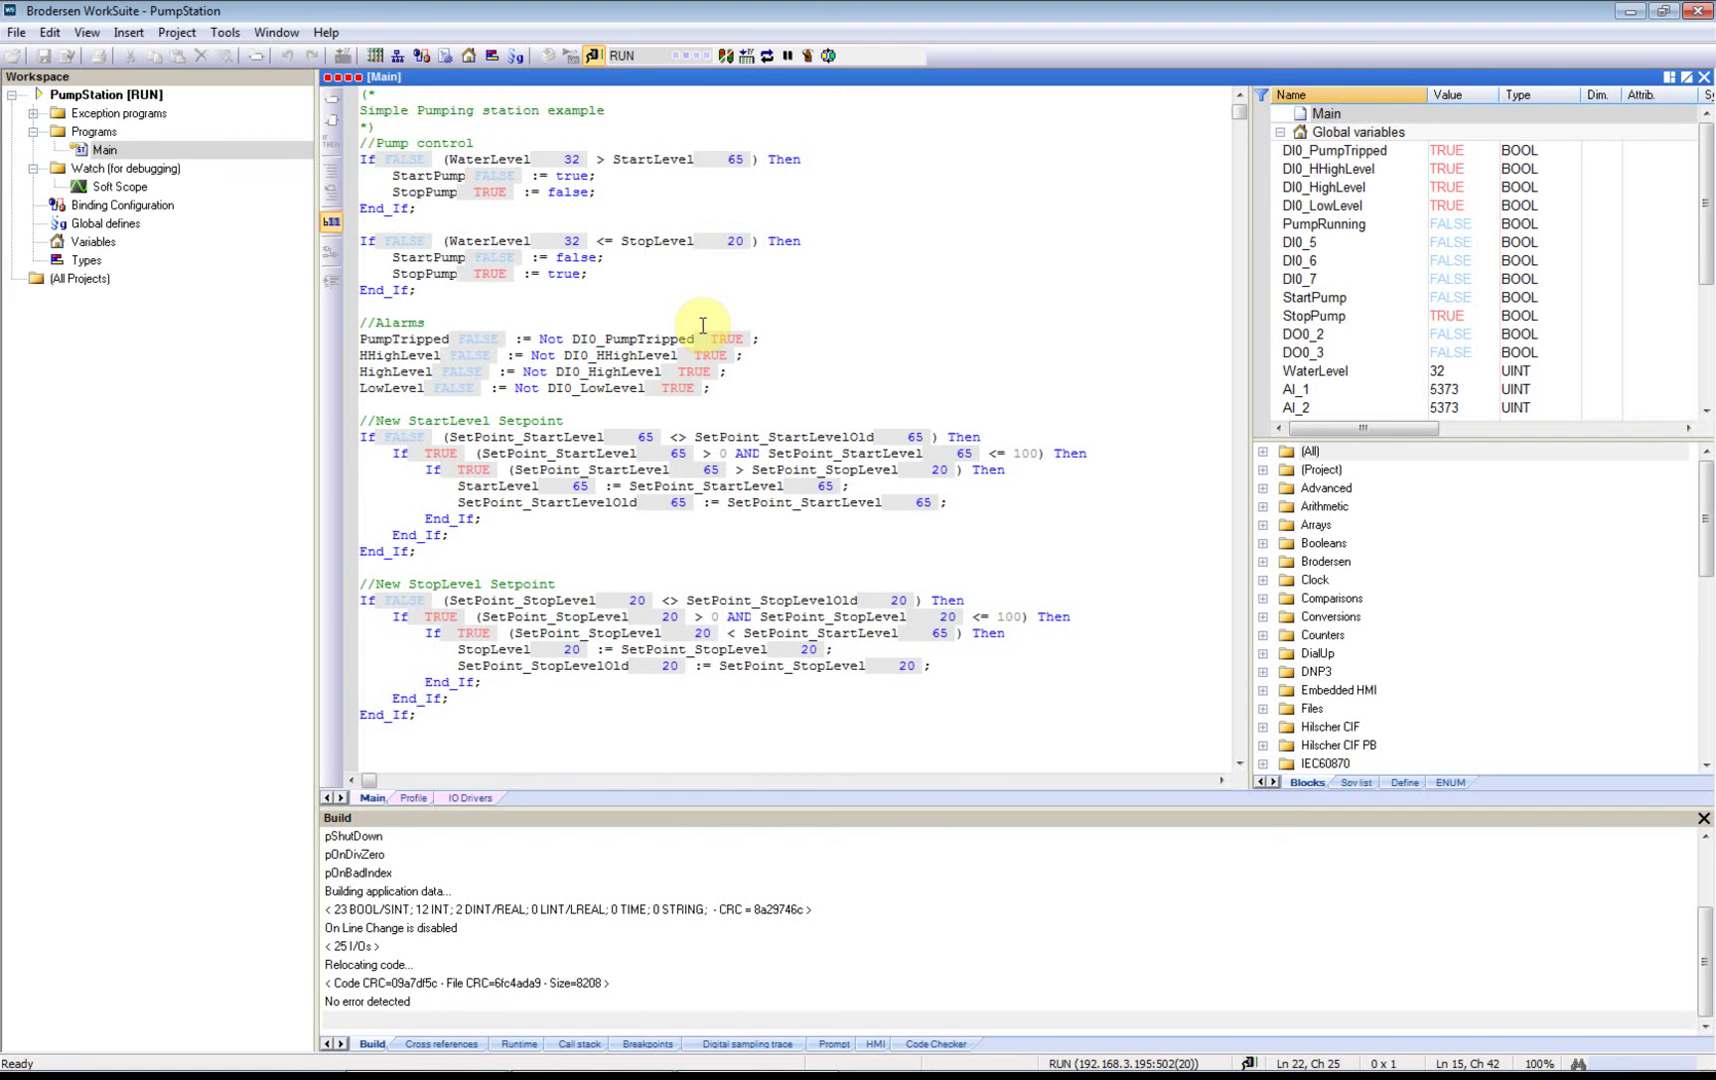
pyautogui.click(148, 1056)
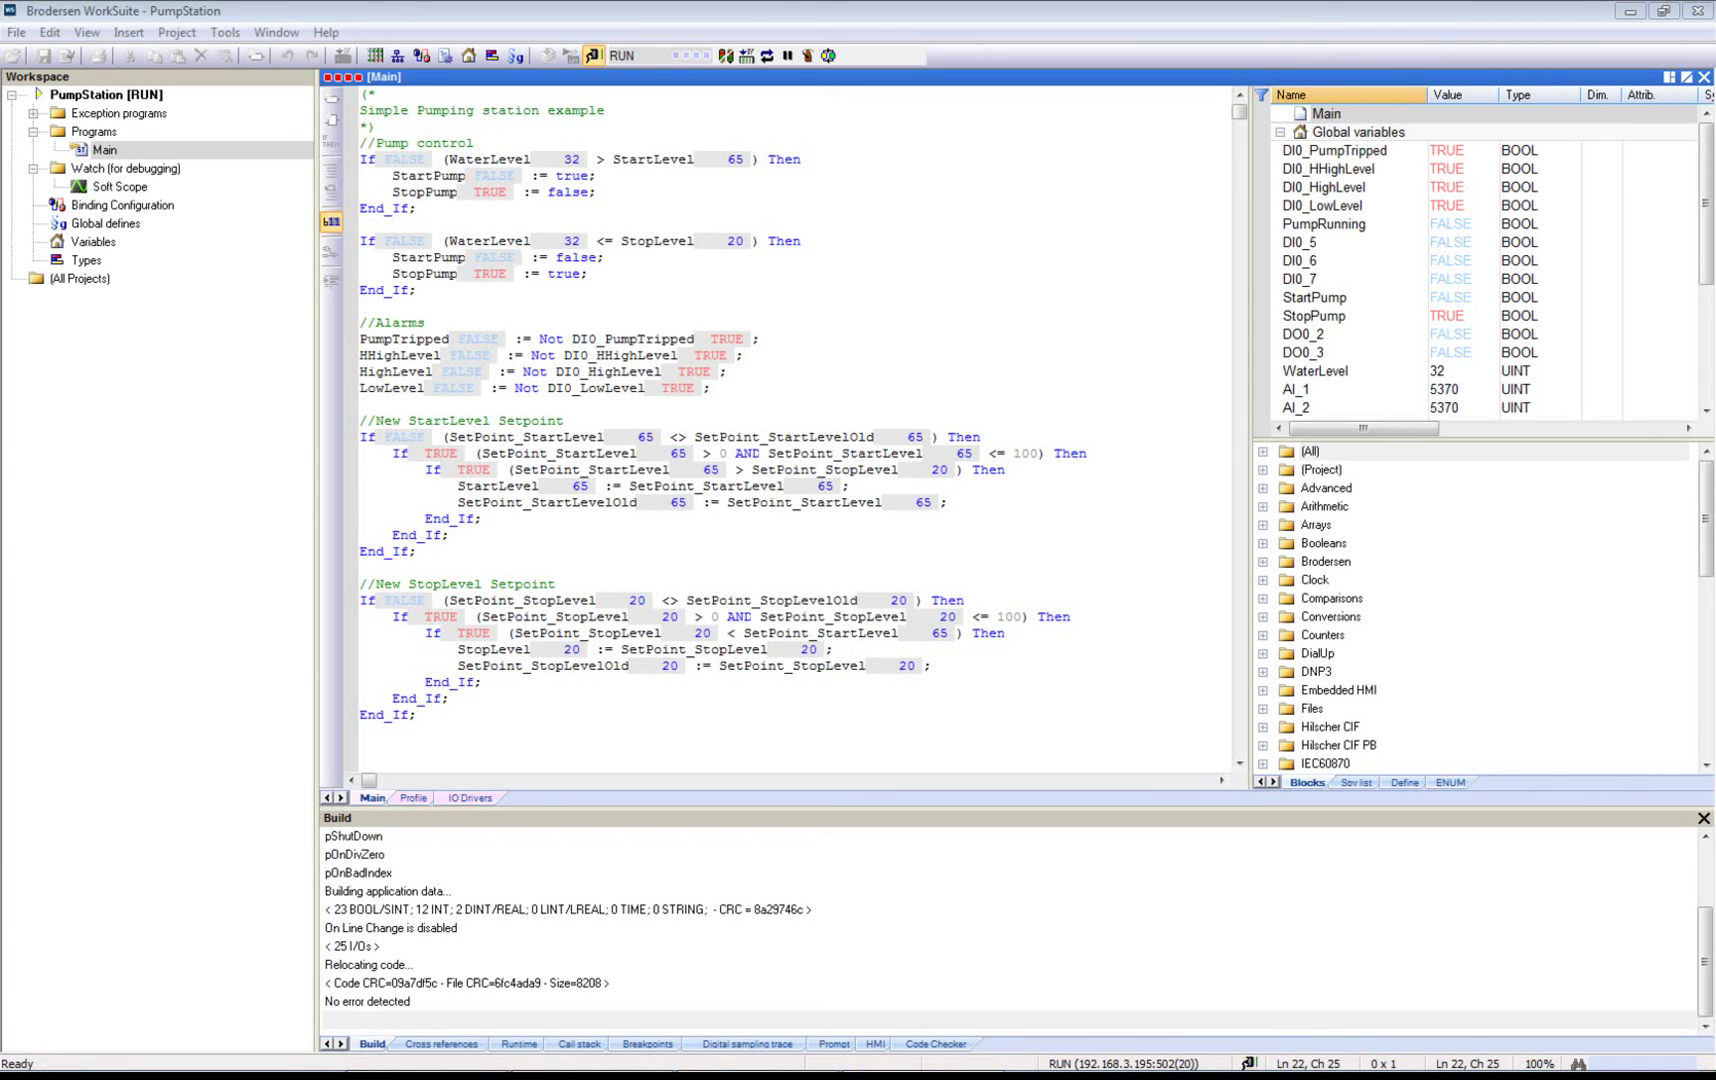
pyautogui.moveTo(1710, 104); pyautogui.dragTo(570, 267)
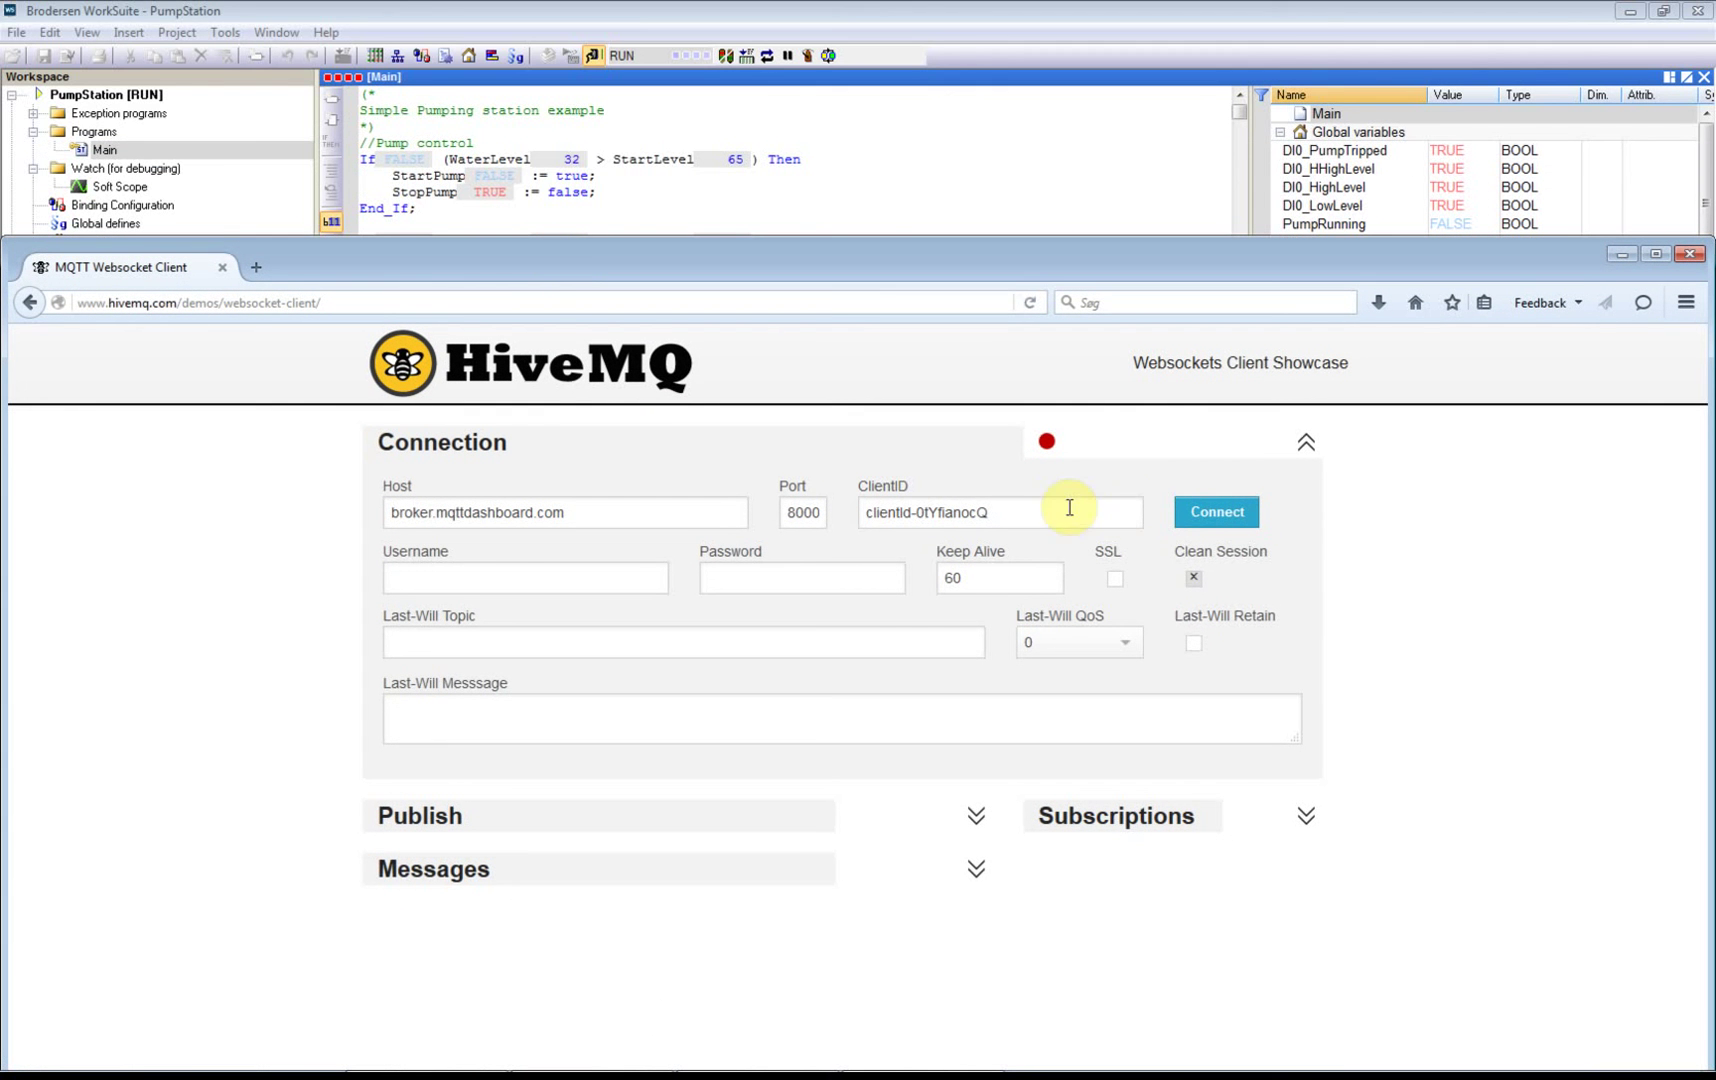
# Step: Connect to the broker and subscribe to PumpingStation1/# to receive live WaterLevel messages
pyautogui.click(1214, 515)
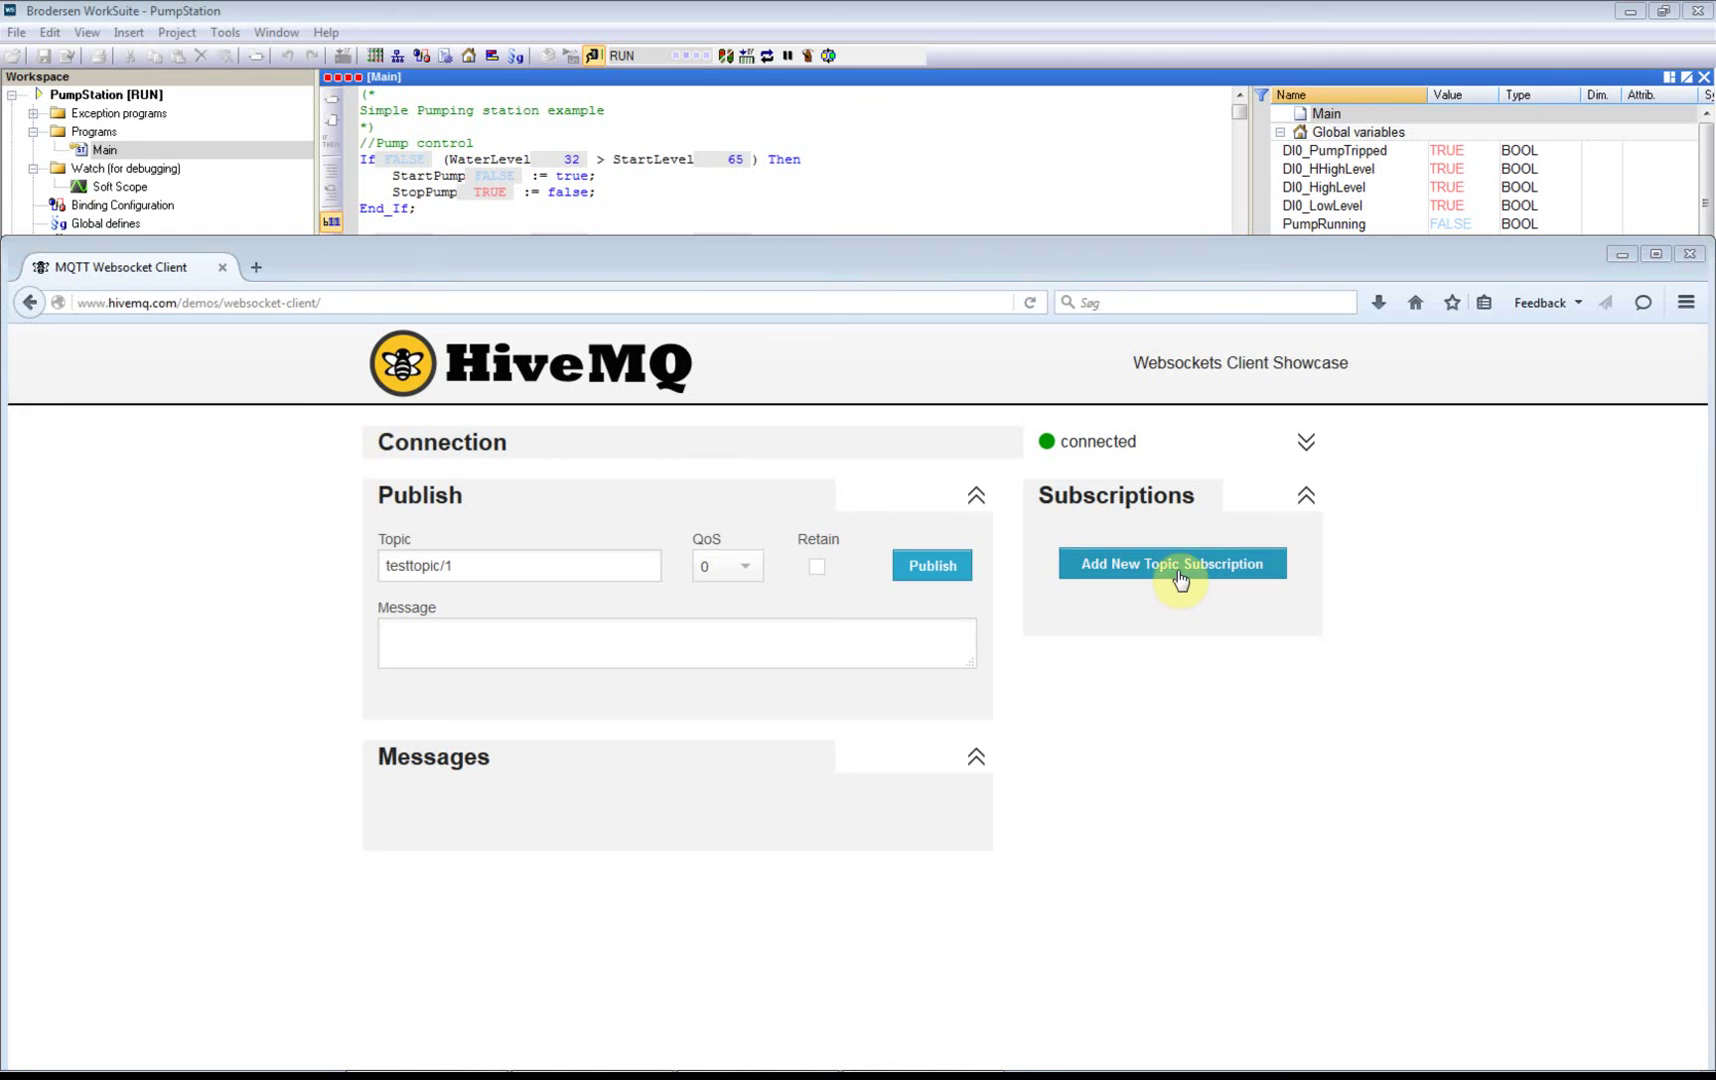
pyautogui.click(1180, 578)
pyautogui.moveTo(800, 862); pyautogui.dragTo(592, 863)
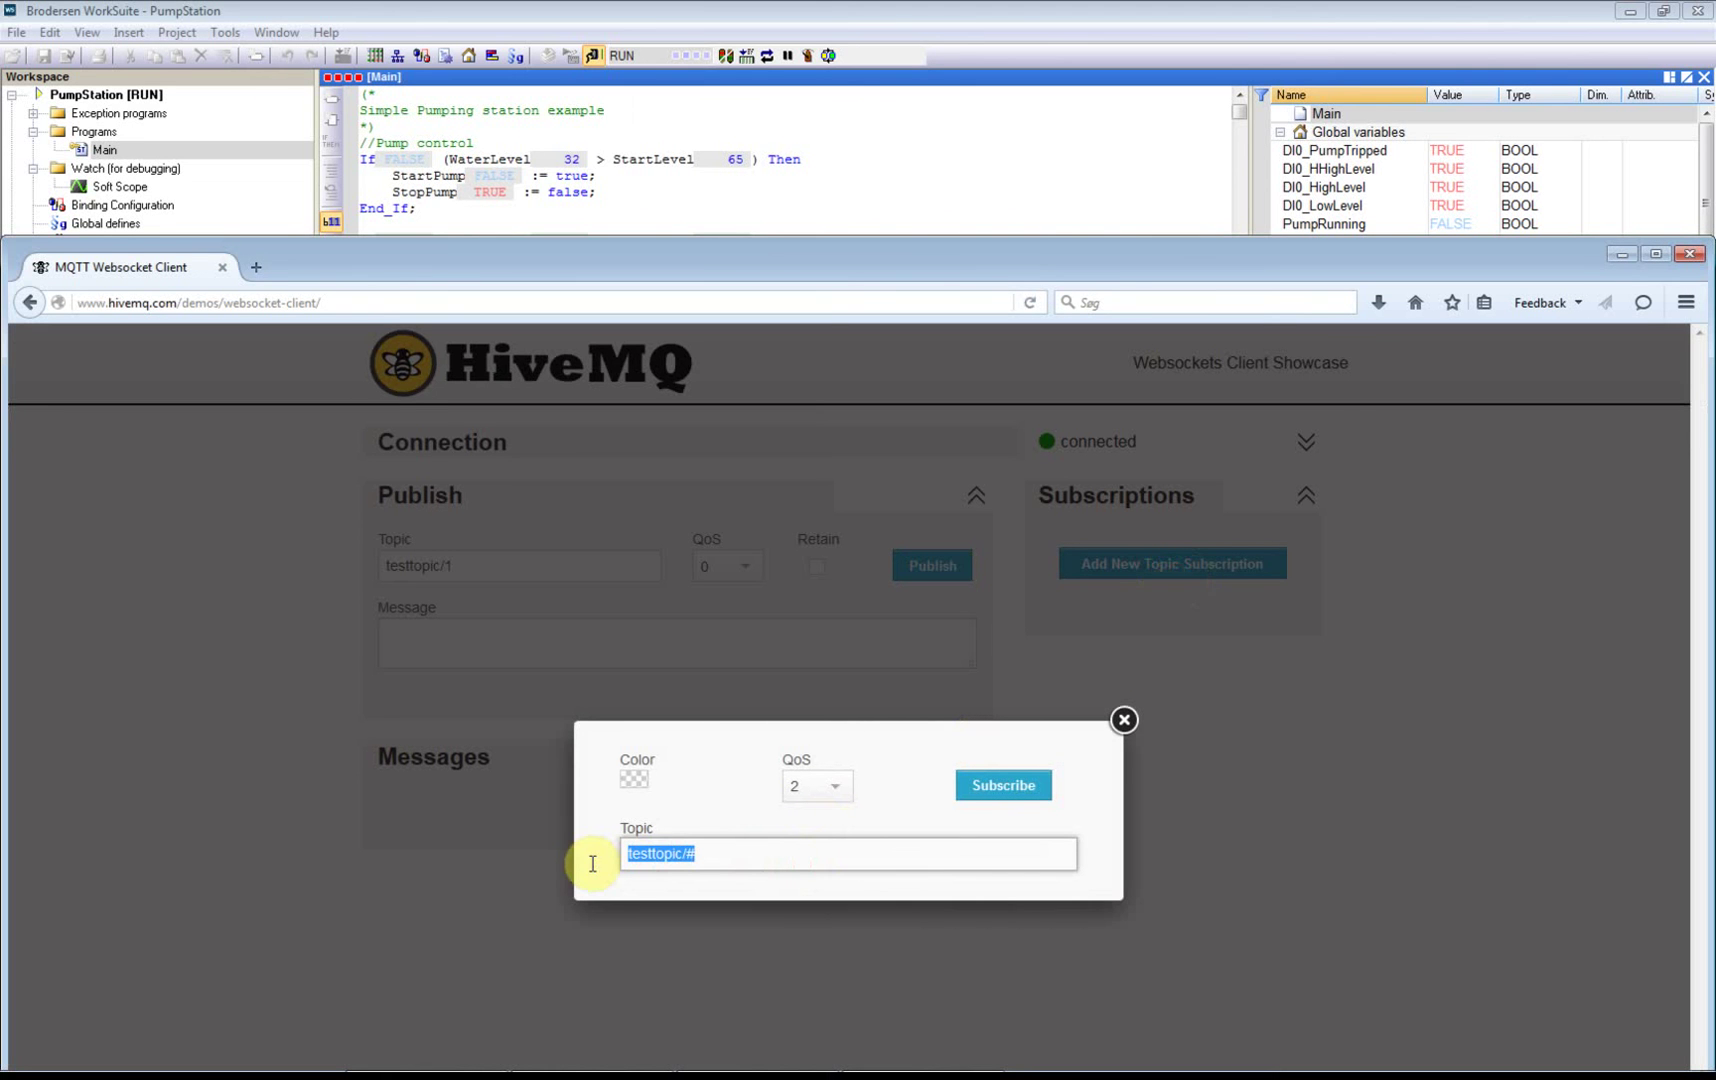
pyautogui.write('P')
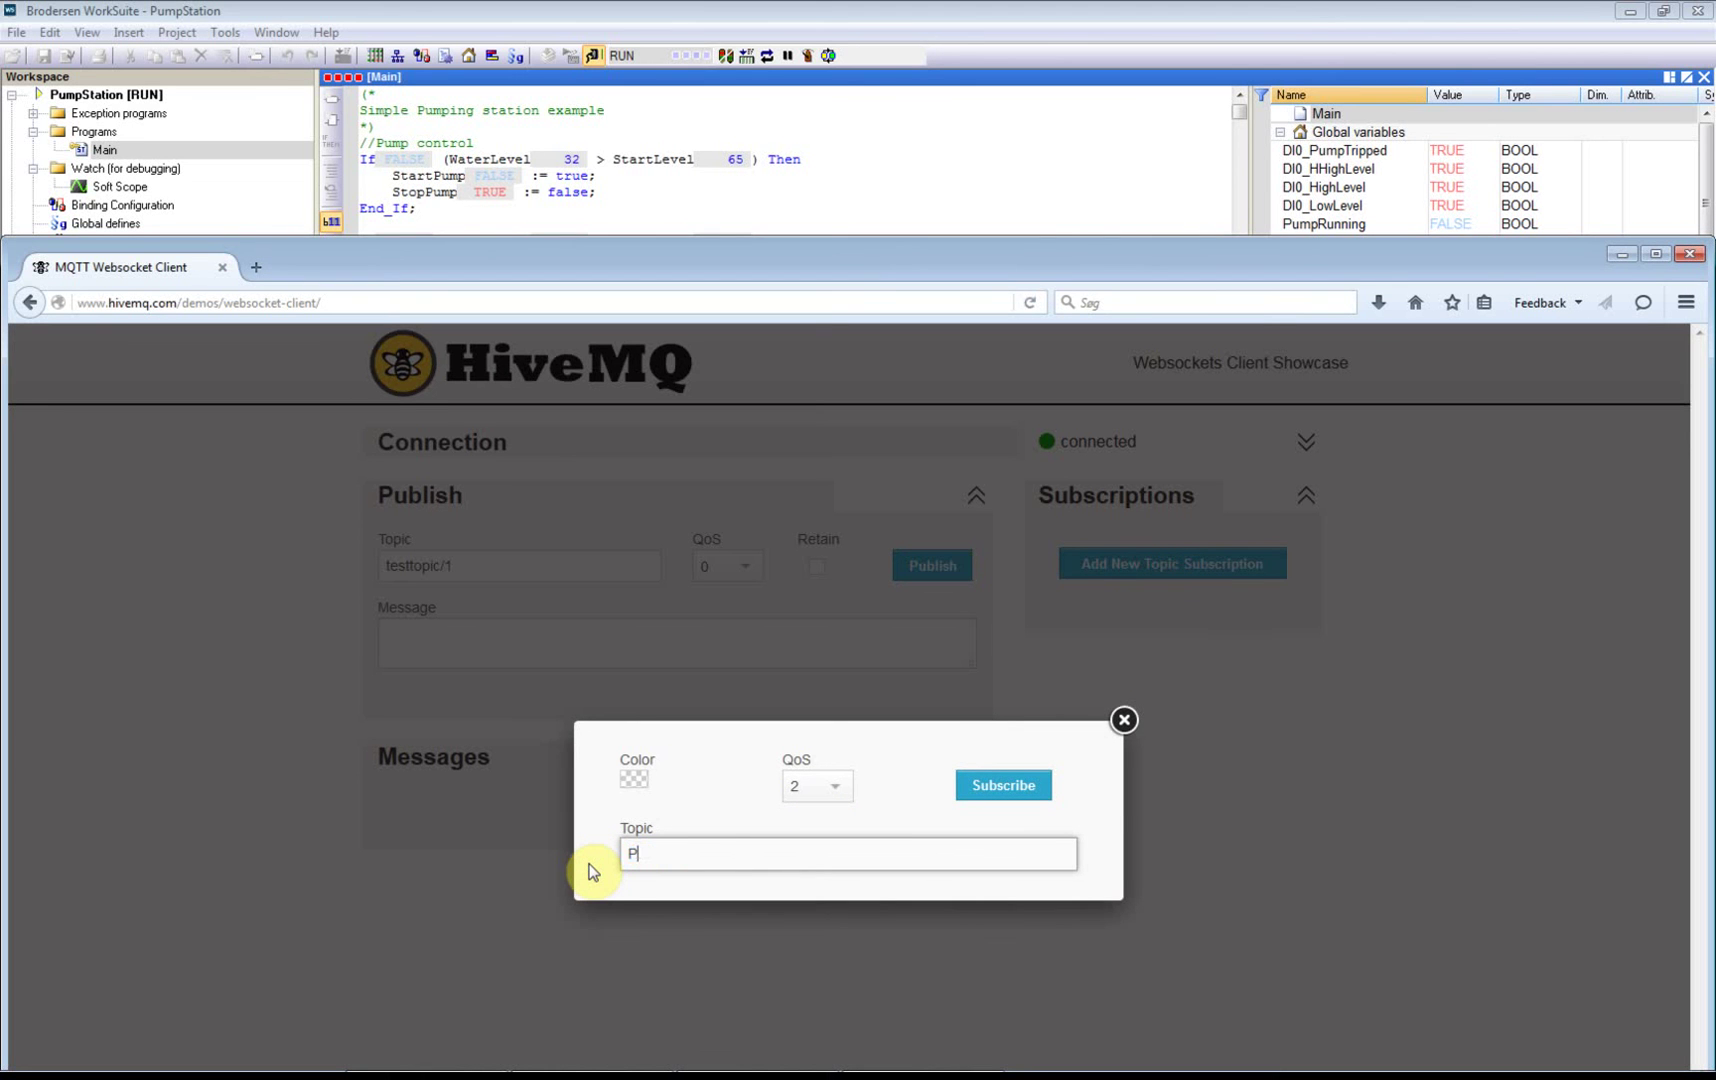
pyautogui.write('umpingStation1/#')
pyautogui.click(990, 788)
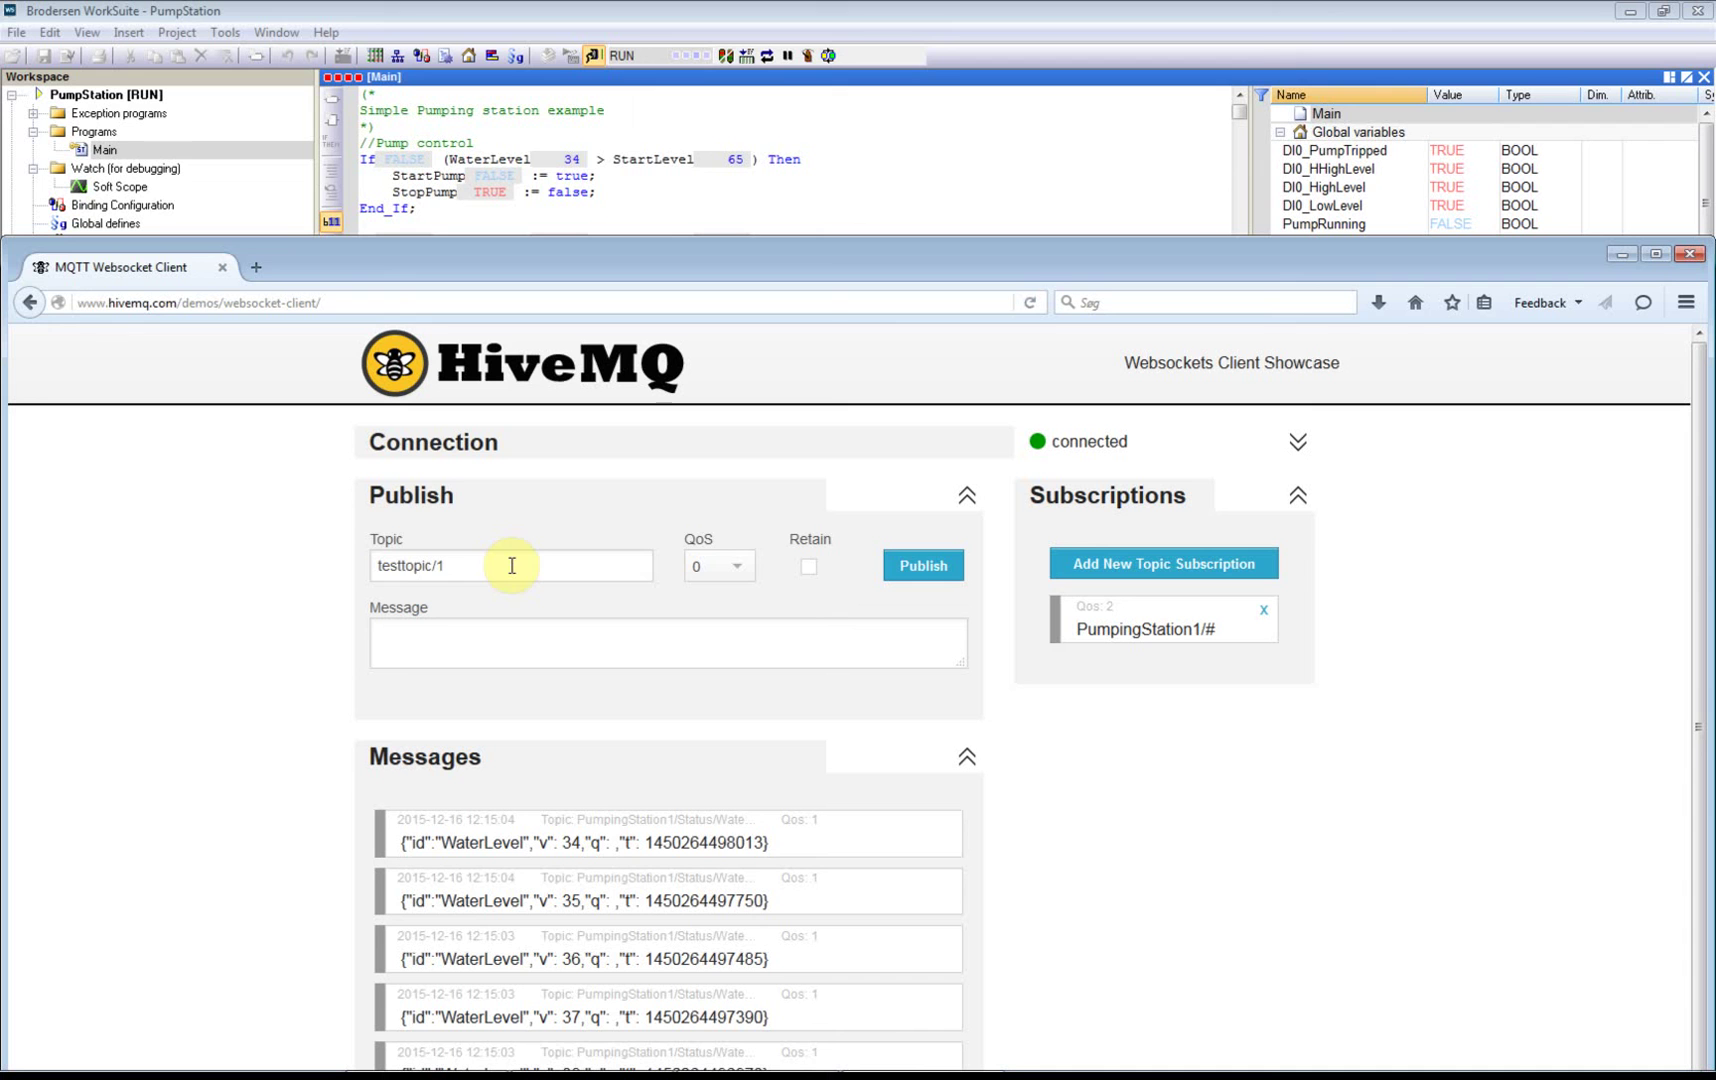
# Step: Set the publish topic to PumpingStation1/Setpoints/StartLevel
pyautogui.click(507, 565)
pyautogui.moveTo(509, 564); pyautogui.dragTo(346, 563)
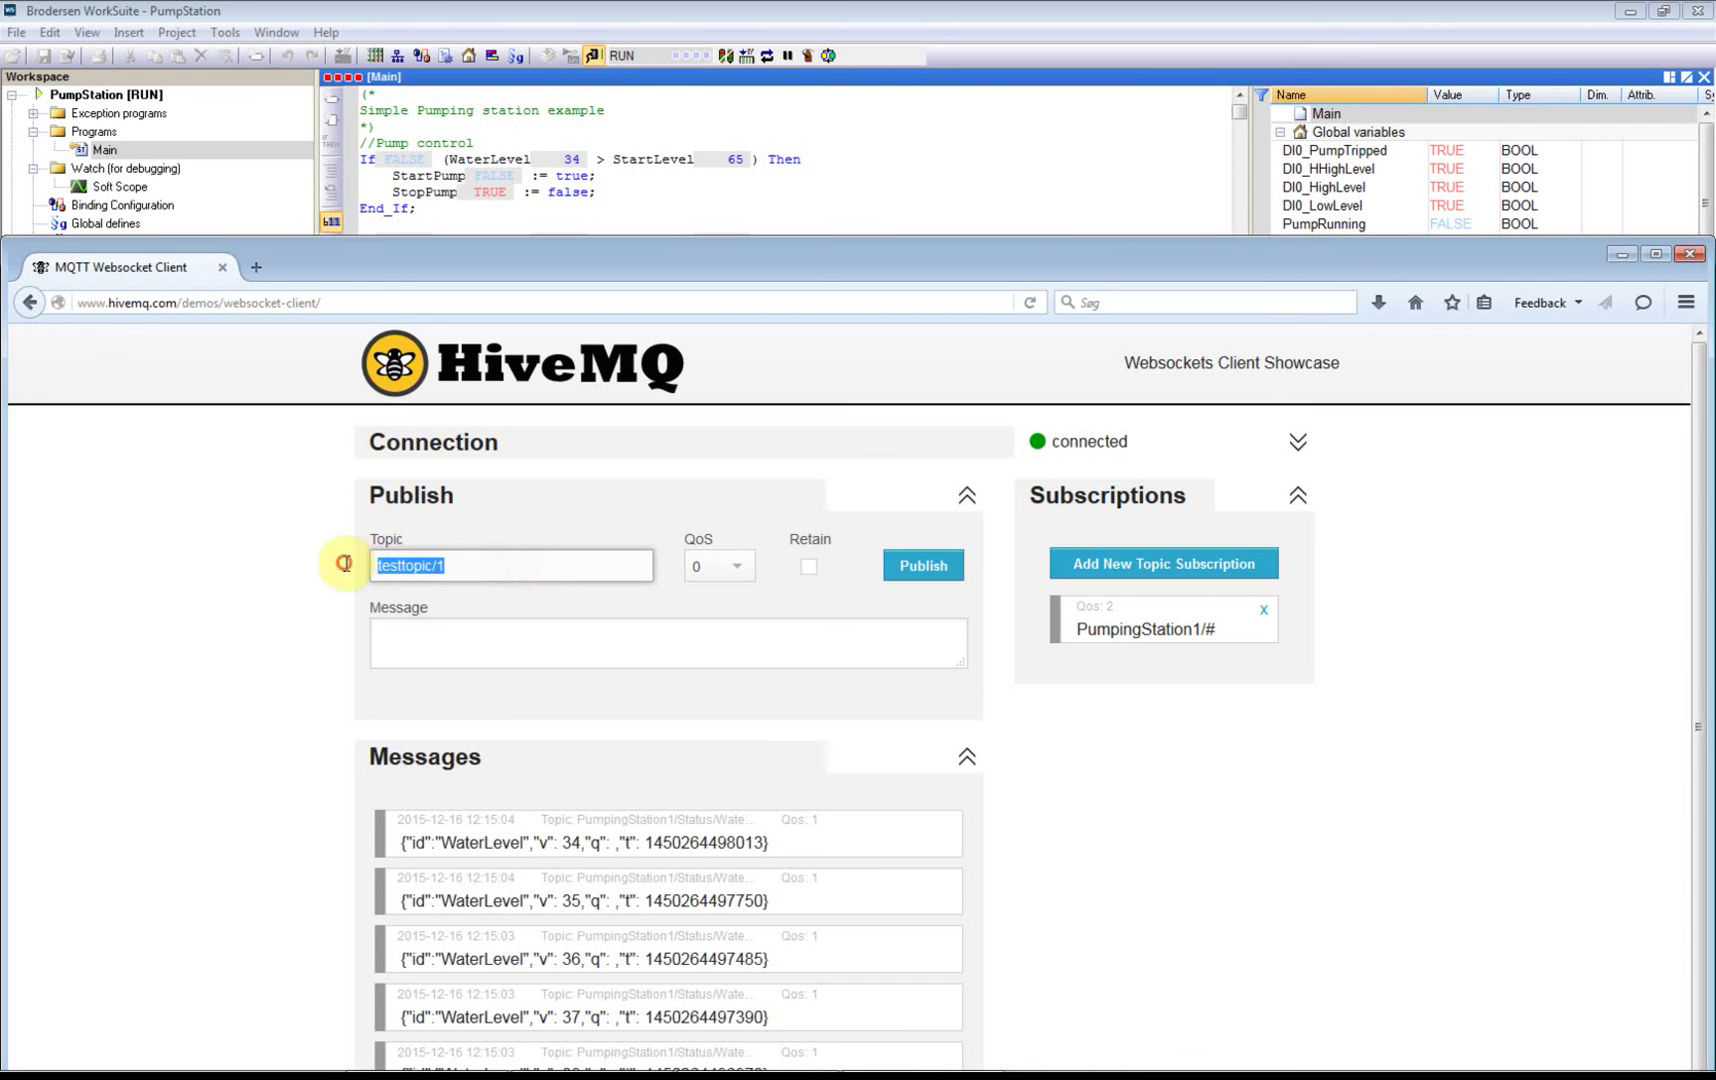
pyautogui.write('Pump')
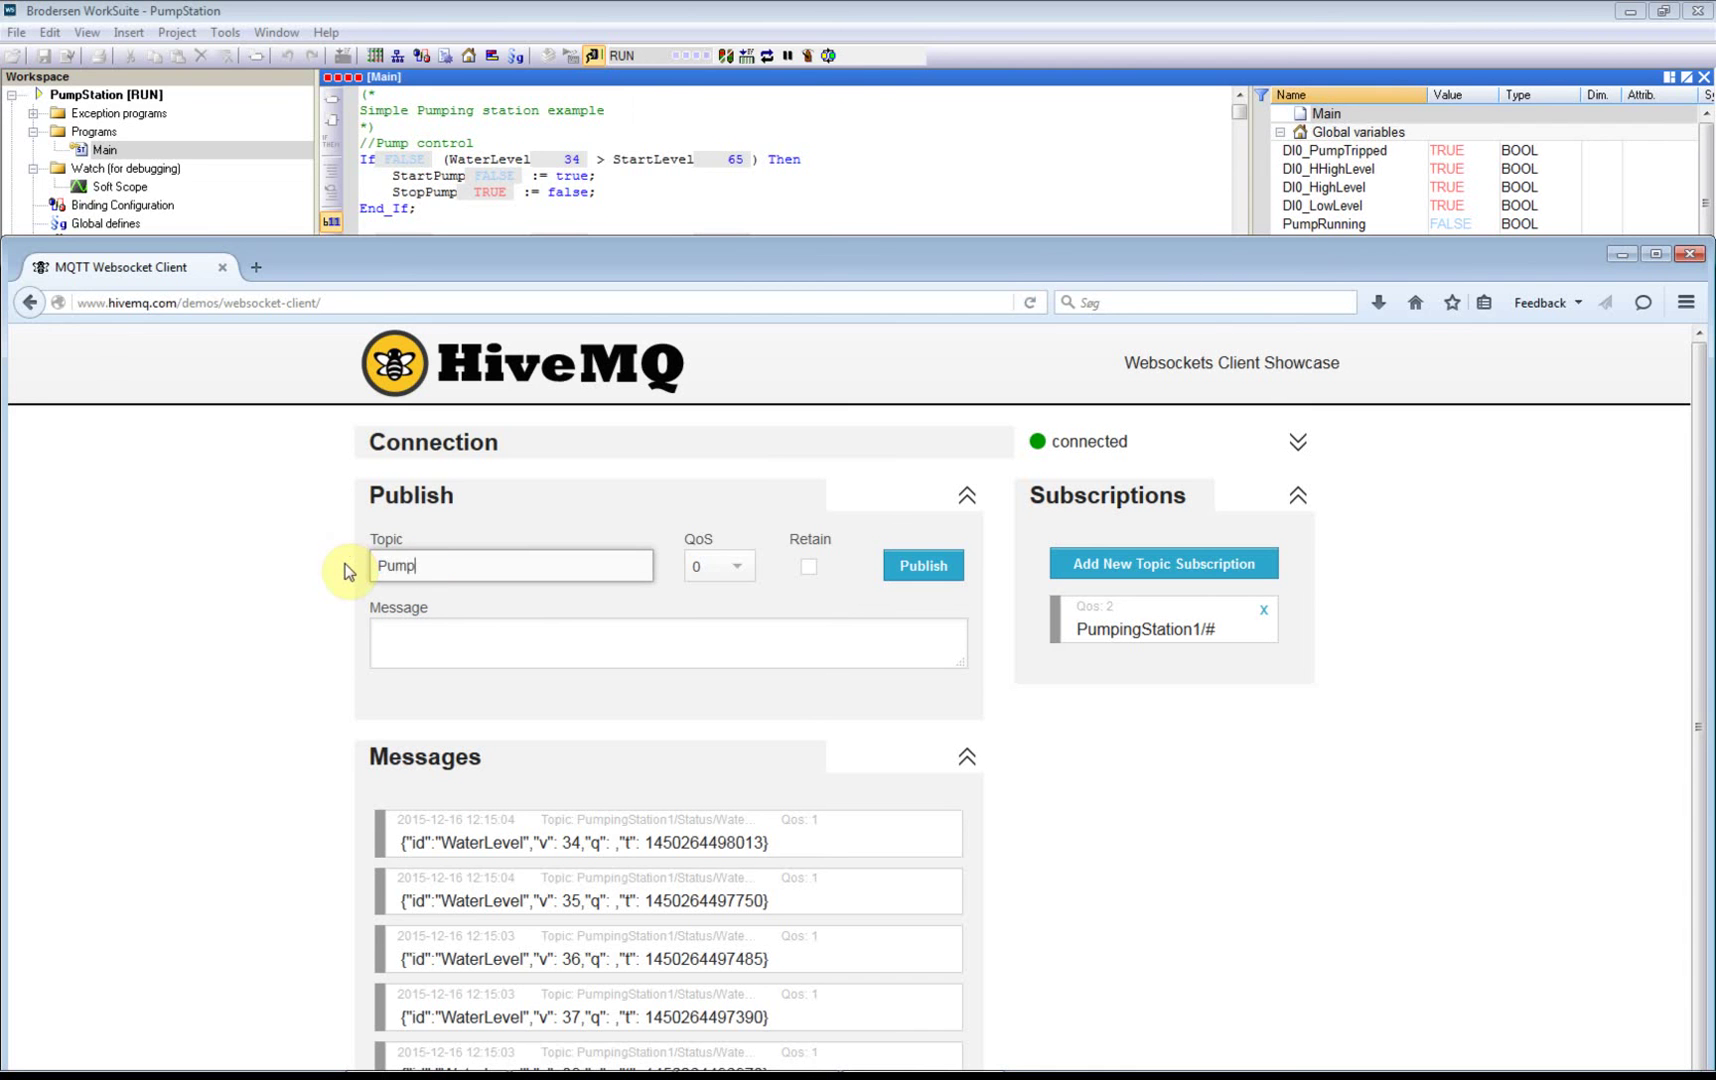
pyautogui.write('ingStatino')
pyautogui.write('on1')
pyautogui.write('/Setpoints/StartLevel')
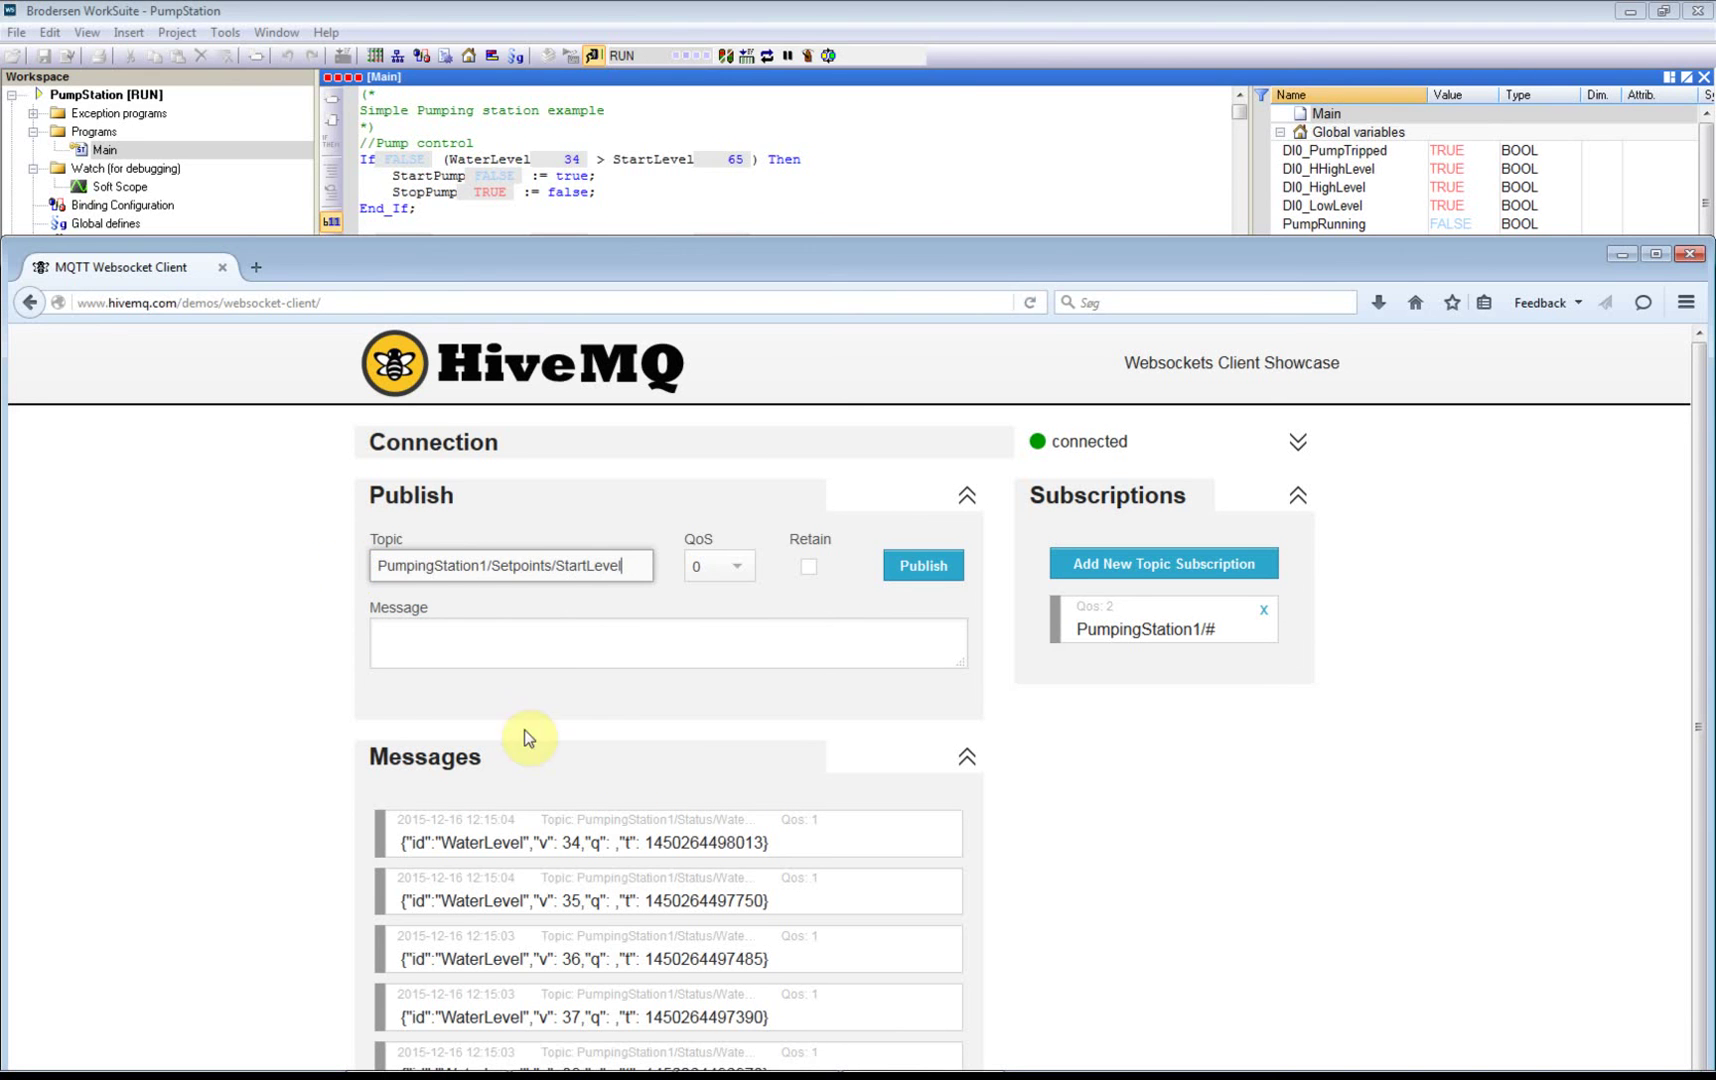
# Step: Set publish QoS to 2, make the message retained, and start the {"v": 70} message body
pyautogui.click(742, 566)
pyautogui.click(716, 625)
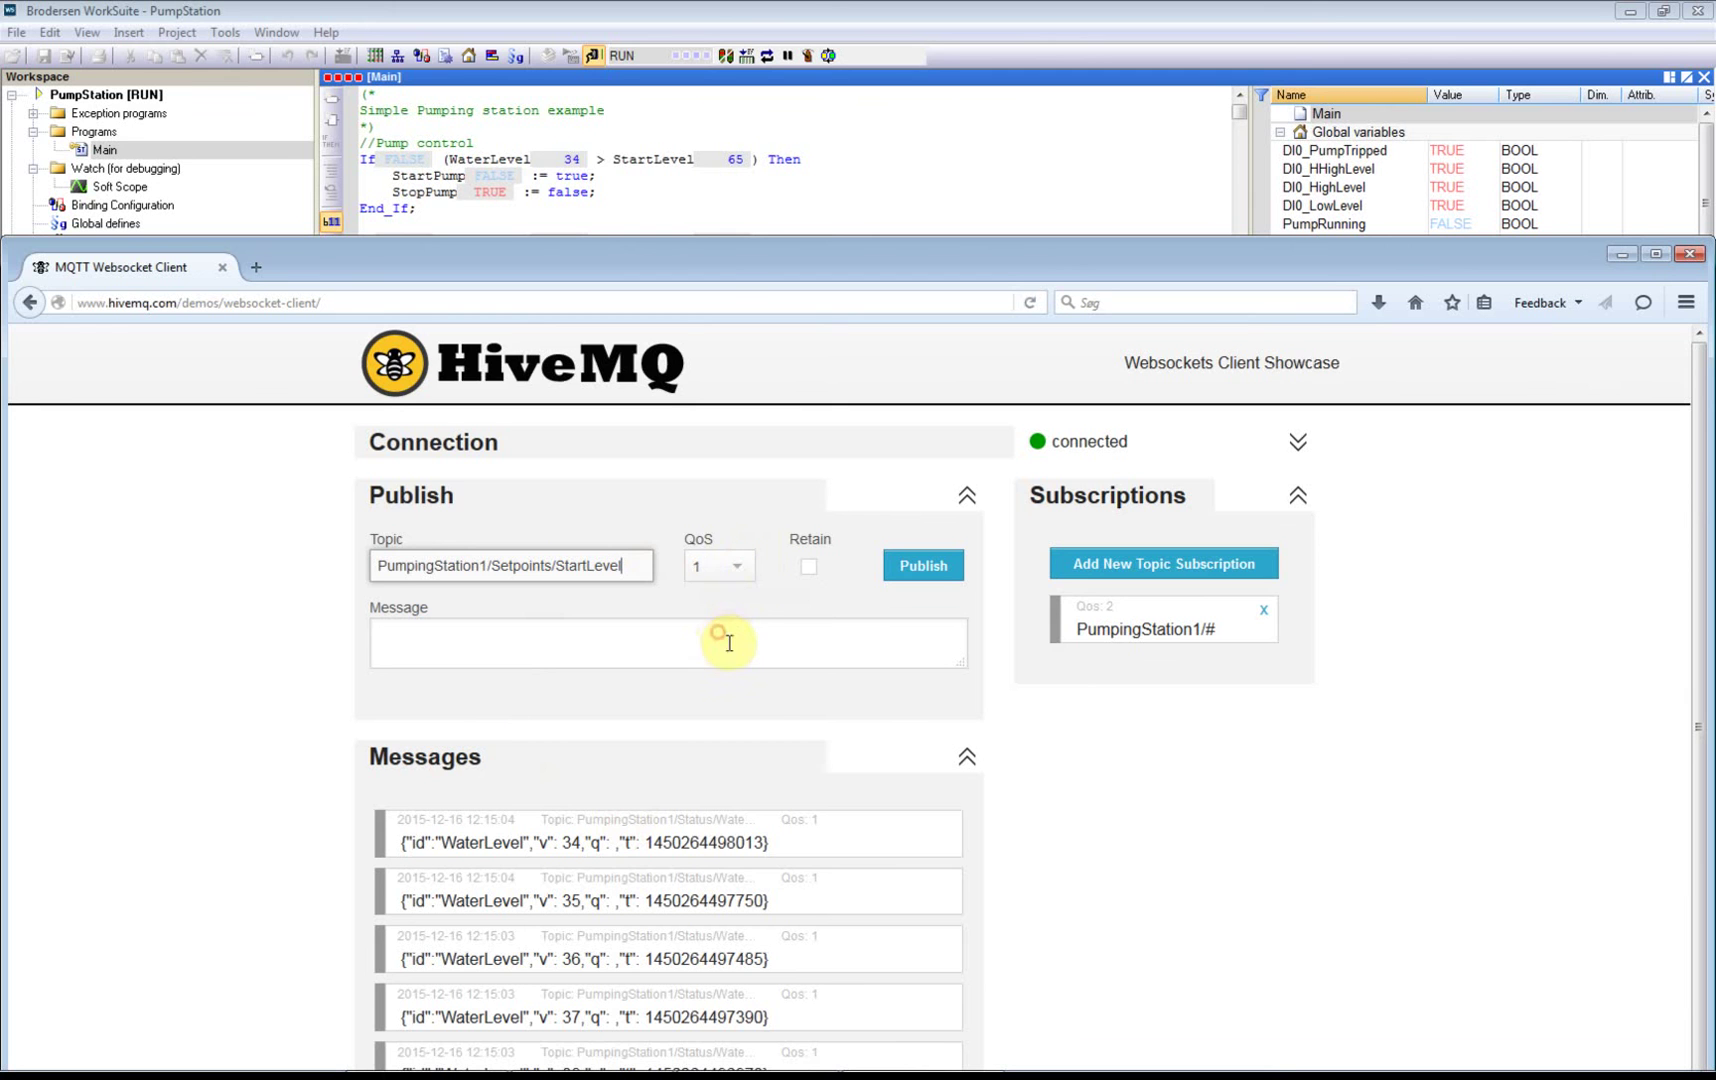
pyautogui.scroll(-2, 716, 600)
pyautogui.scroll(2, 706, 440)
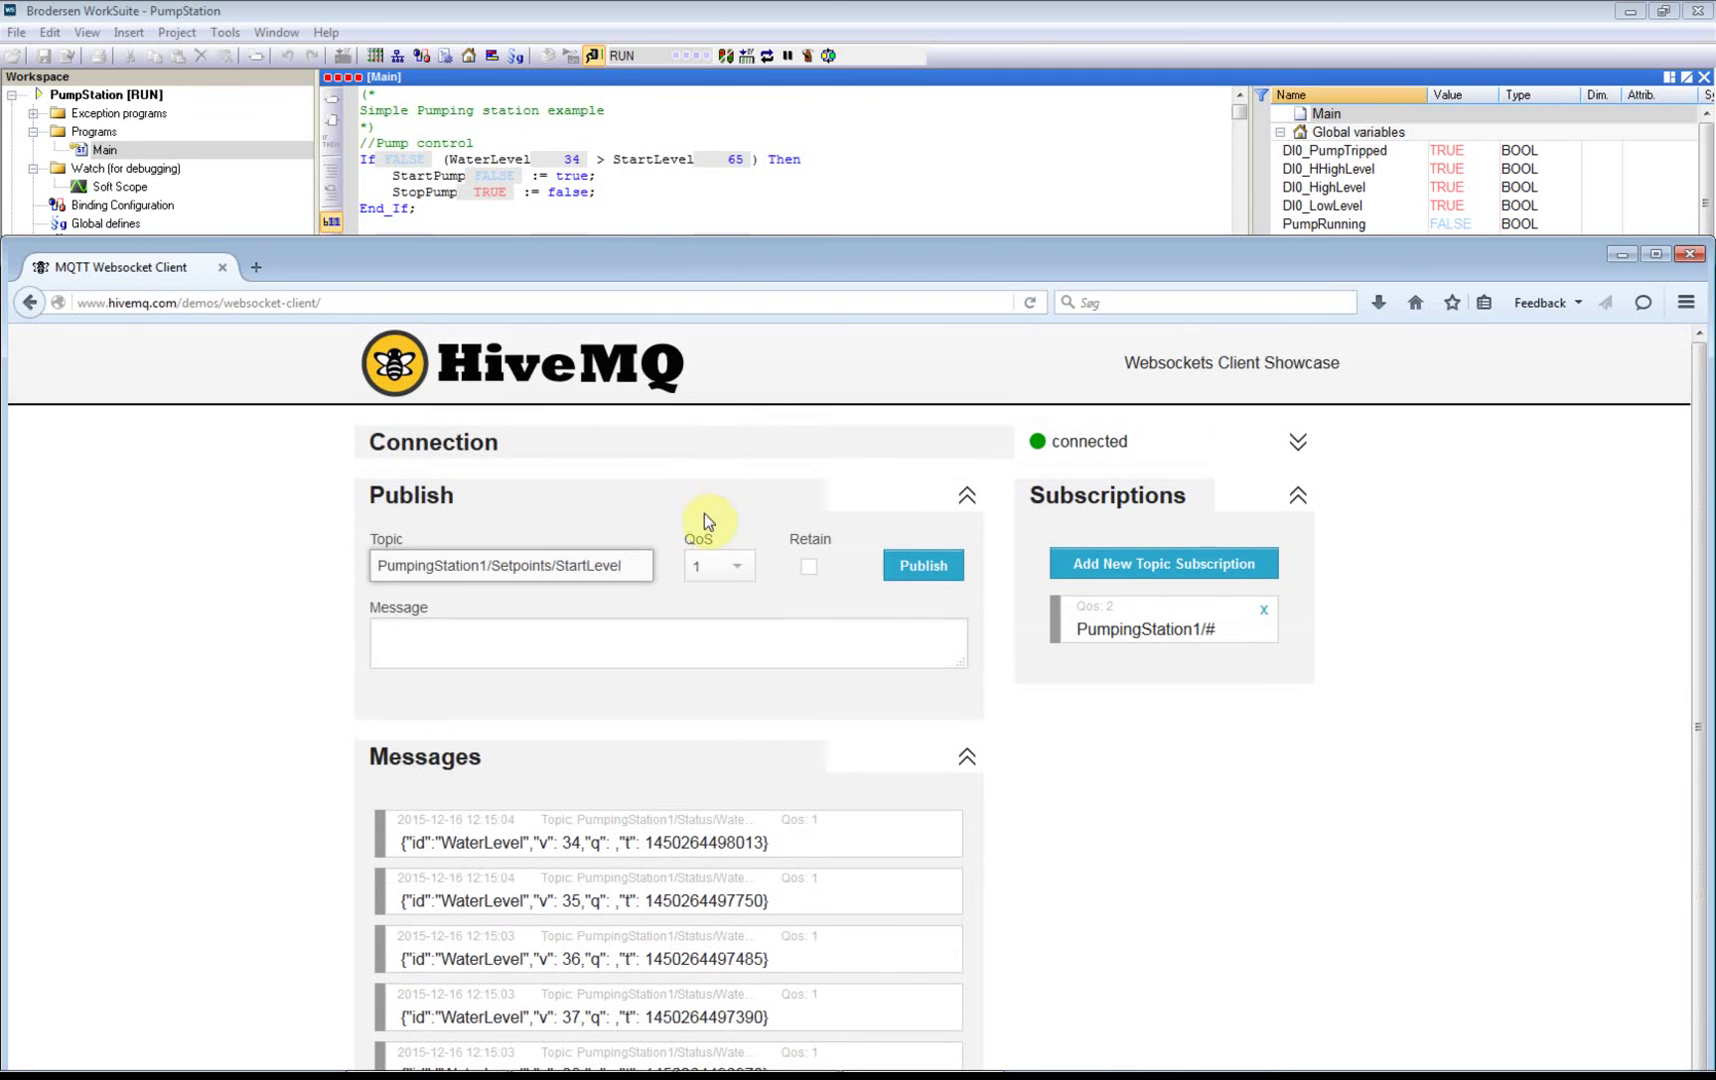
pyautogui.click(705, 567)
pyautogui.click(712, 651)
pyautogui.click(808, 568)
pyautogui.click(551, 640)
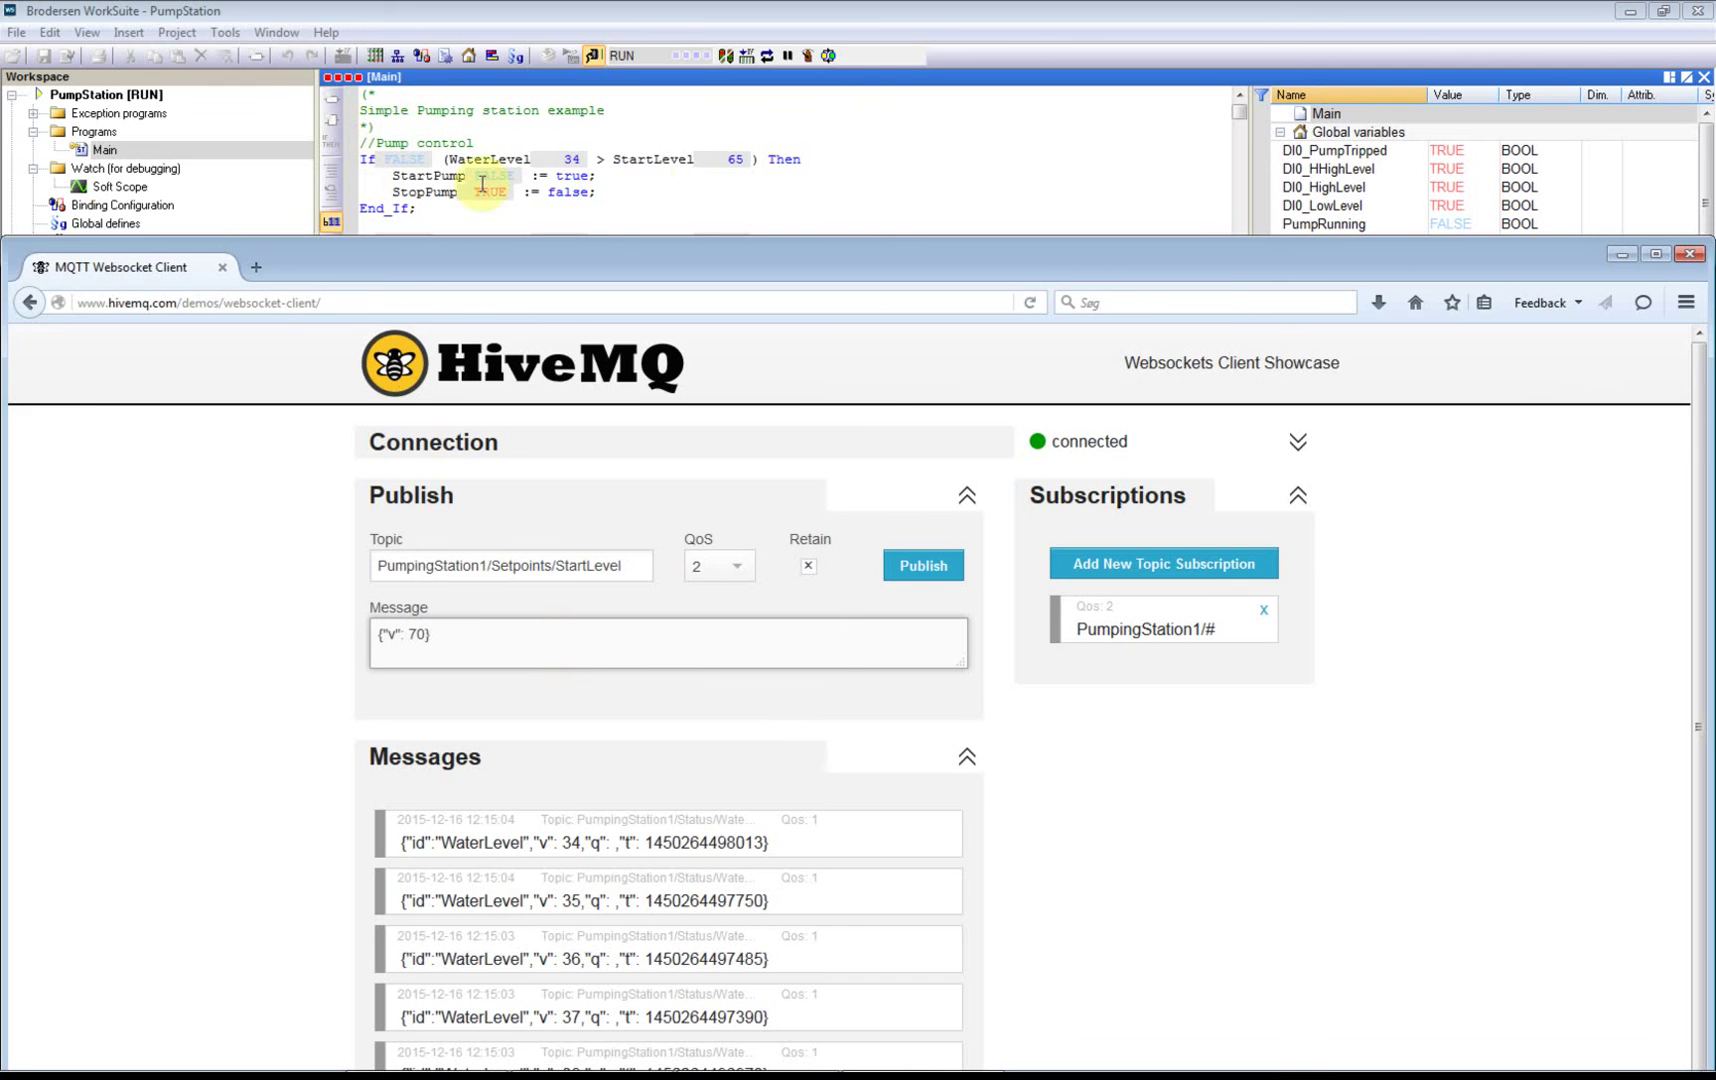
# Step: Check in WorkSuite that StartLevel currently reads 65, then return to HiveMQ
pyautogui.click(625, 160)
pyautogui.moveTo(627, 159); pyautogui.dragTo(741, 158)
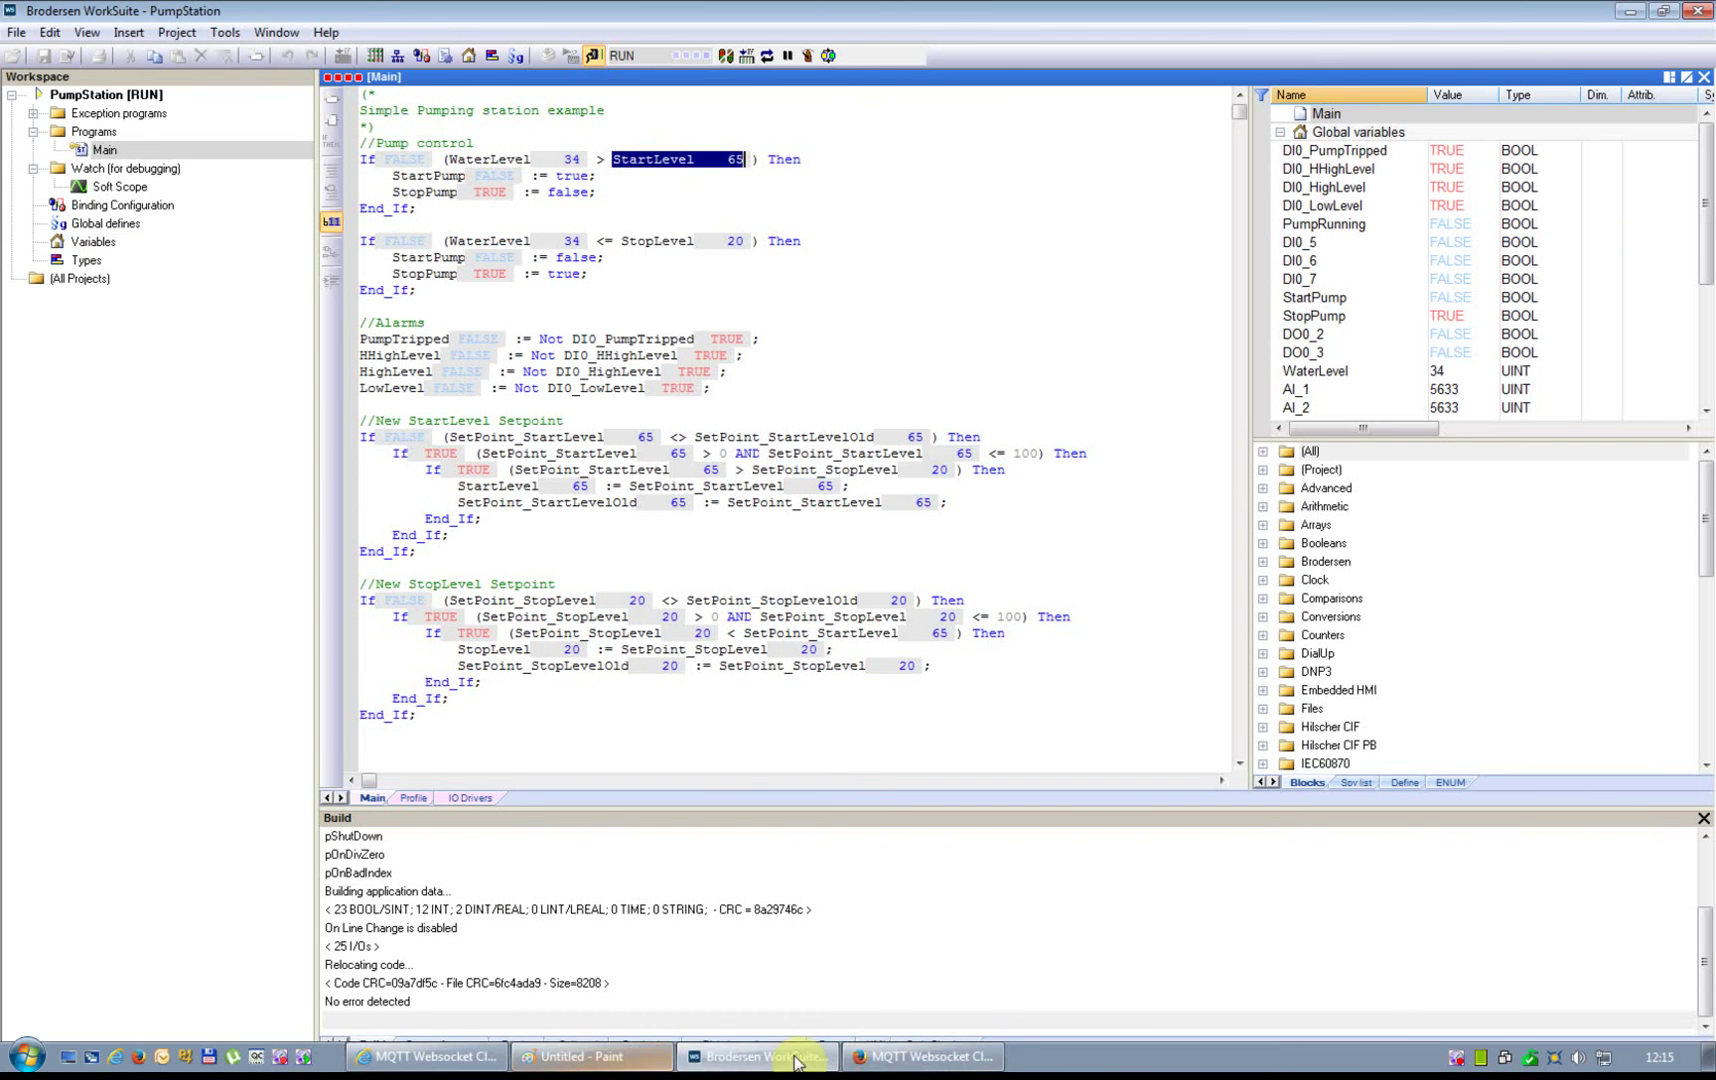
pyautogui.click(903, 1053)
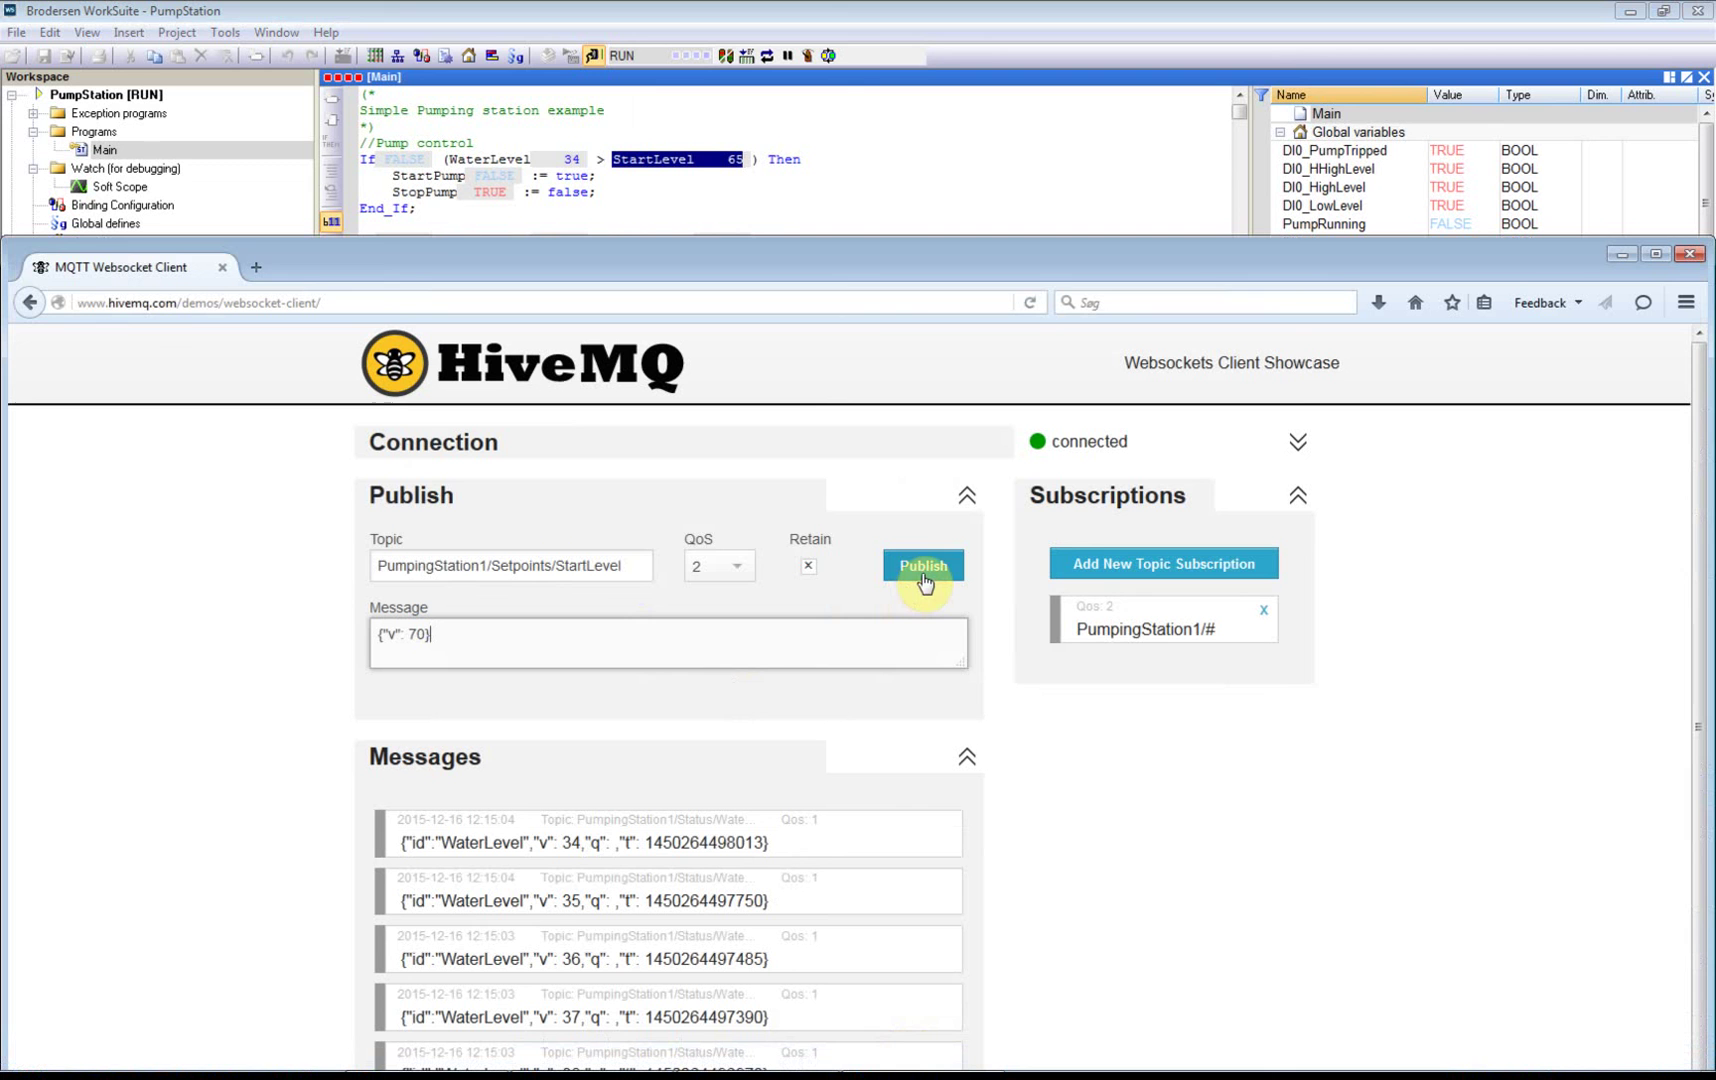
# Step: Publish the {"v": 70} StartLevel setpoint and confirm WorkSuite's StartLevel now reads 70
pyautogui.click(921, 575)
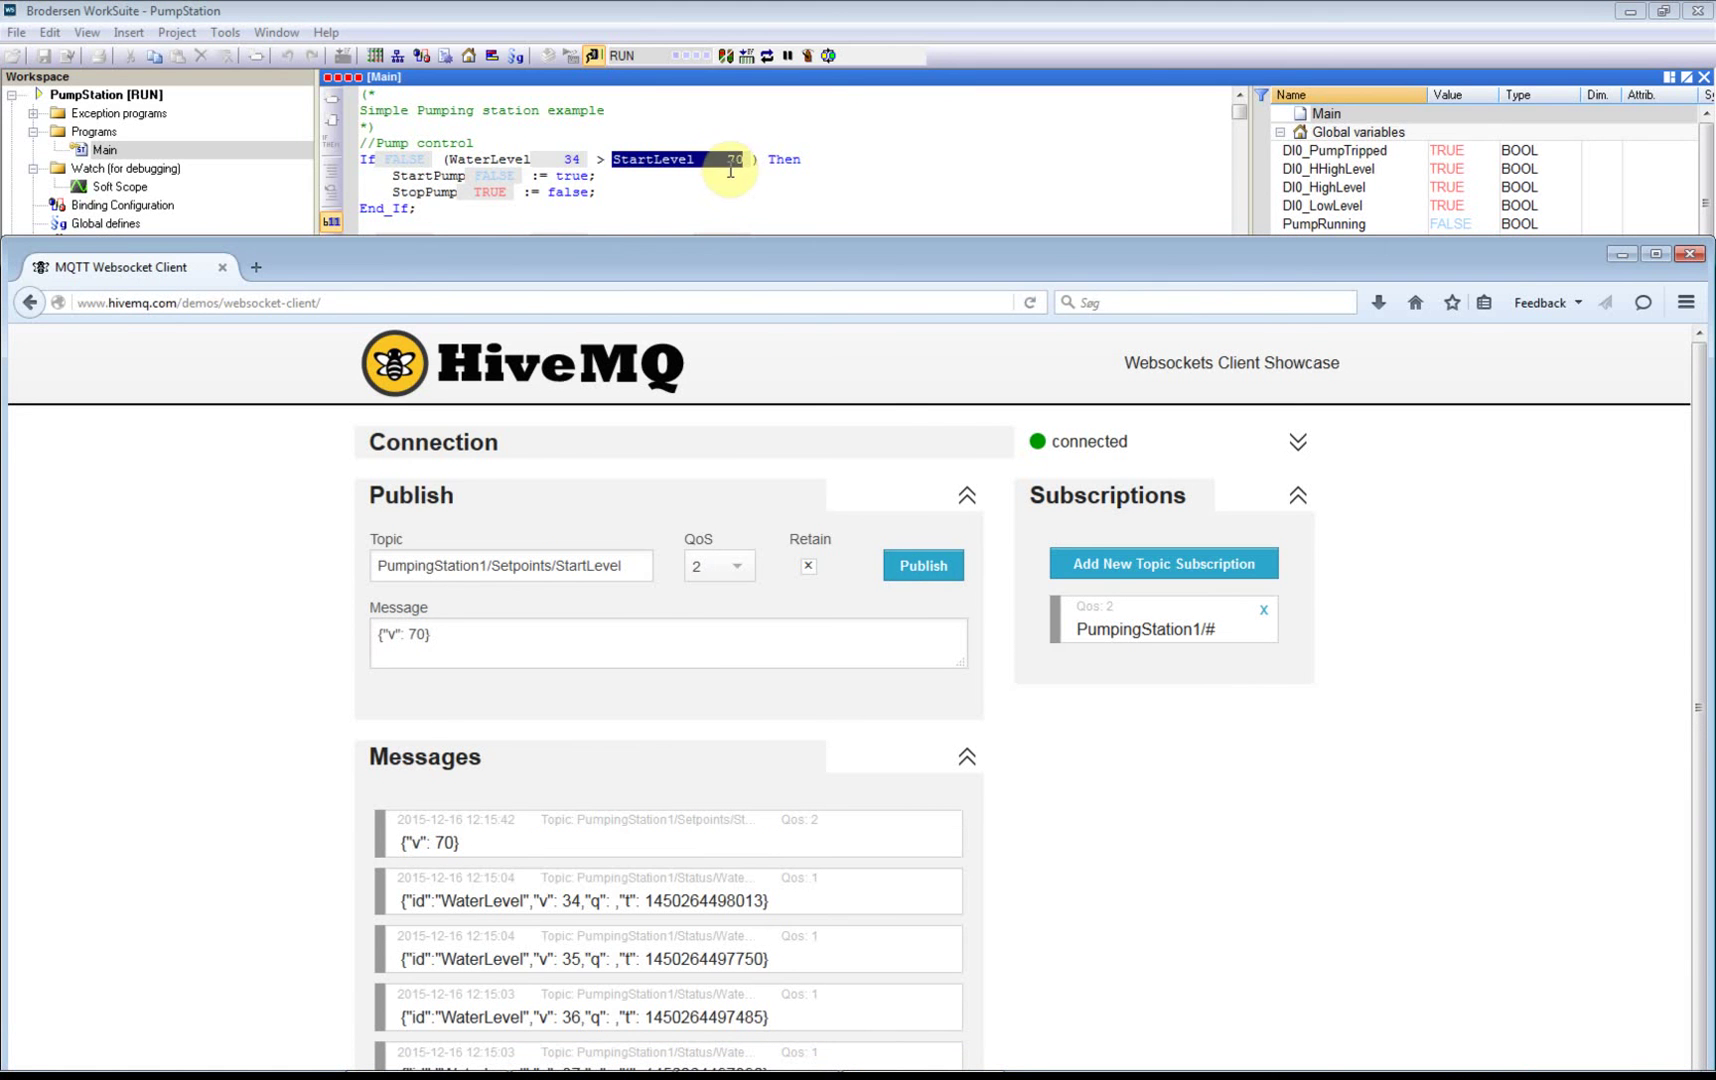
pyautogui.moveTo(722, 164); pyautogui.dragTo(729, 161)
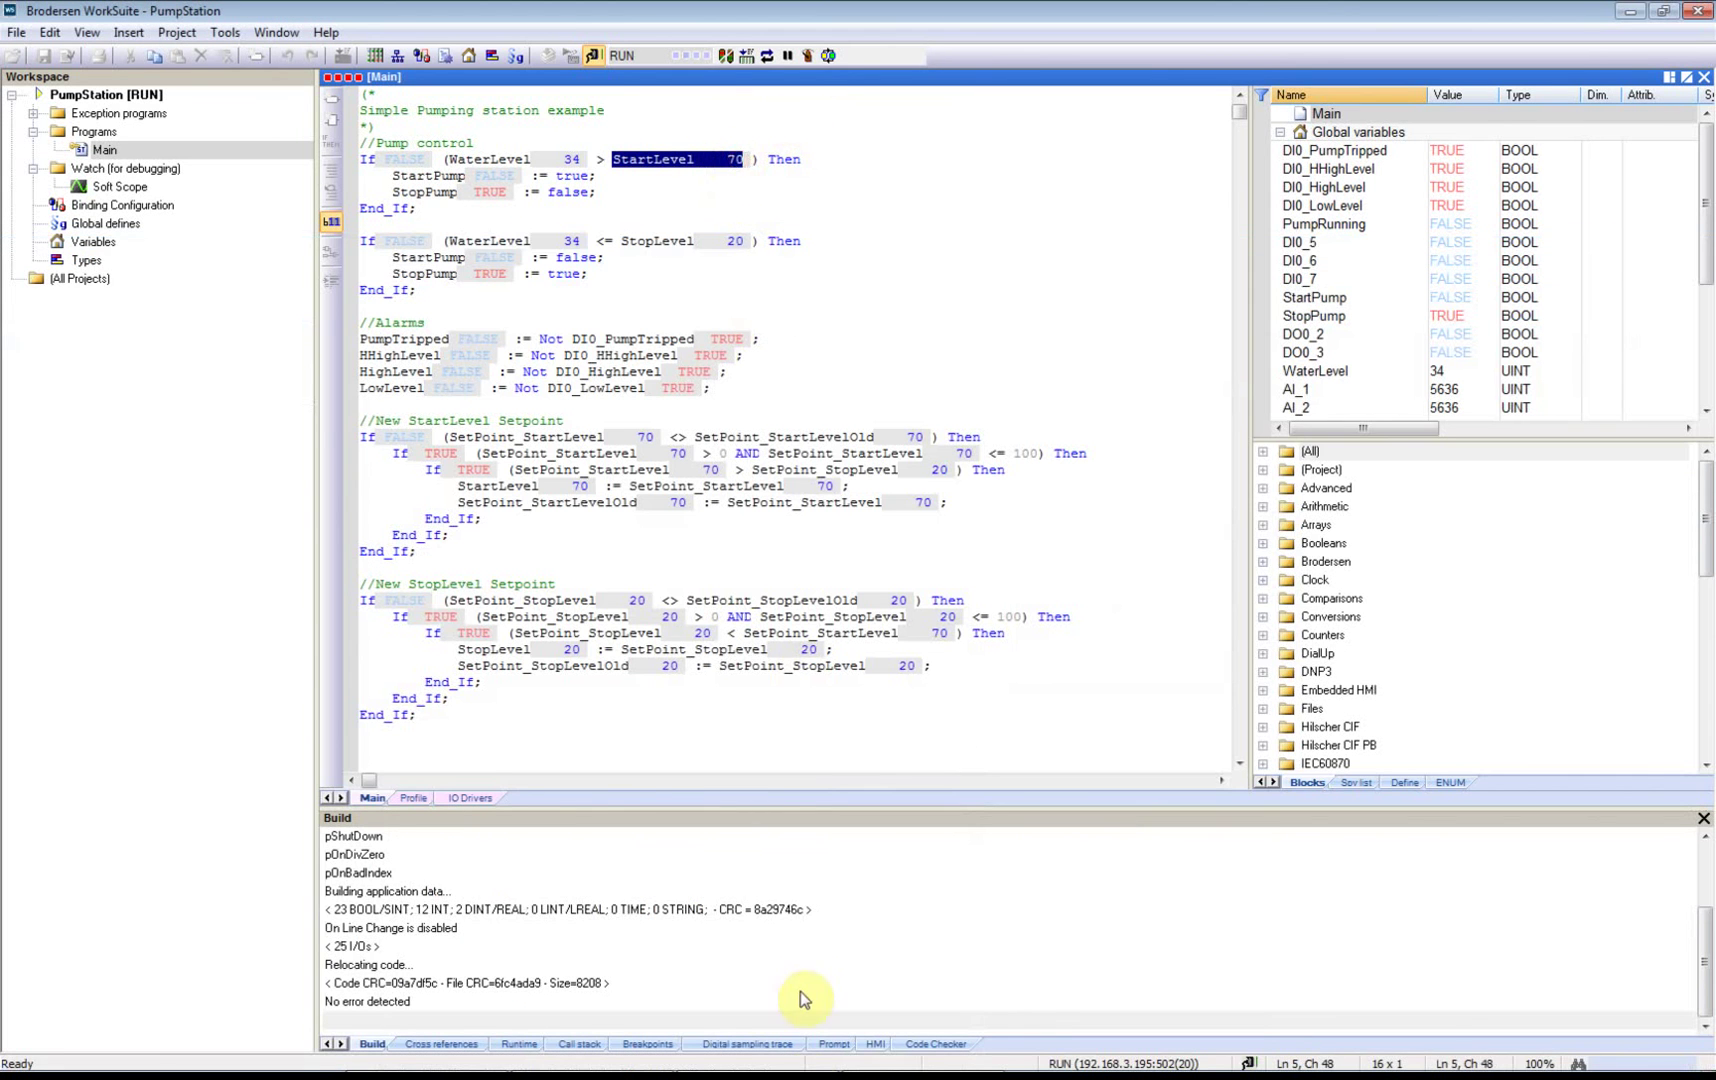
pyautogui.moveTo(728, 1065)
pyautogui.click(925, 1056)
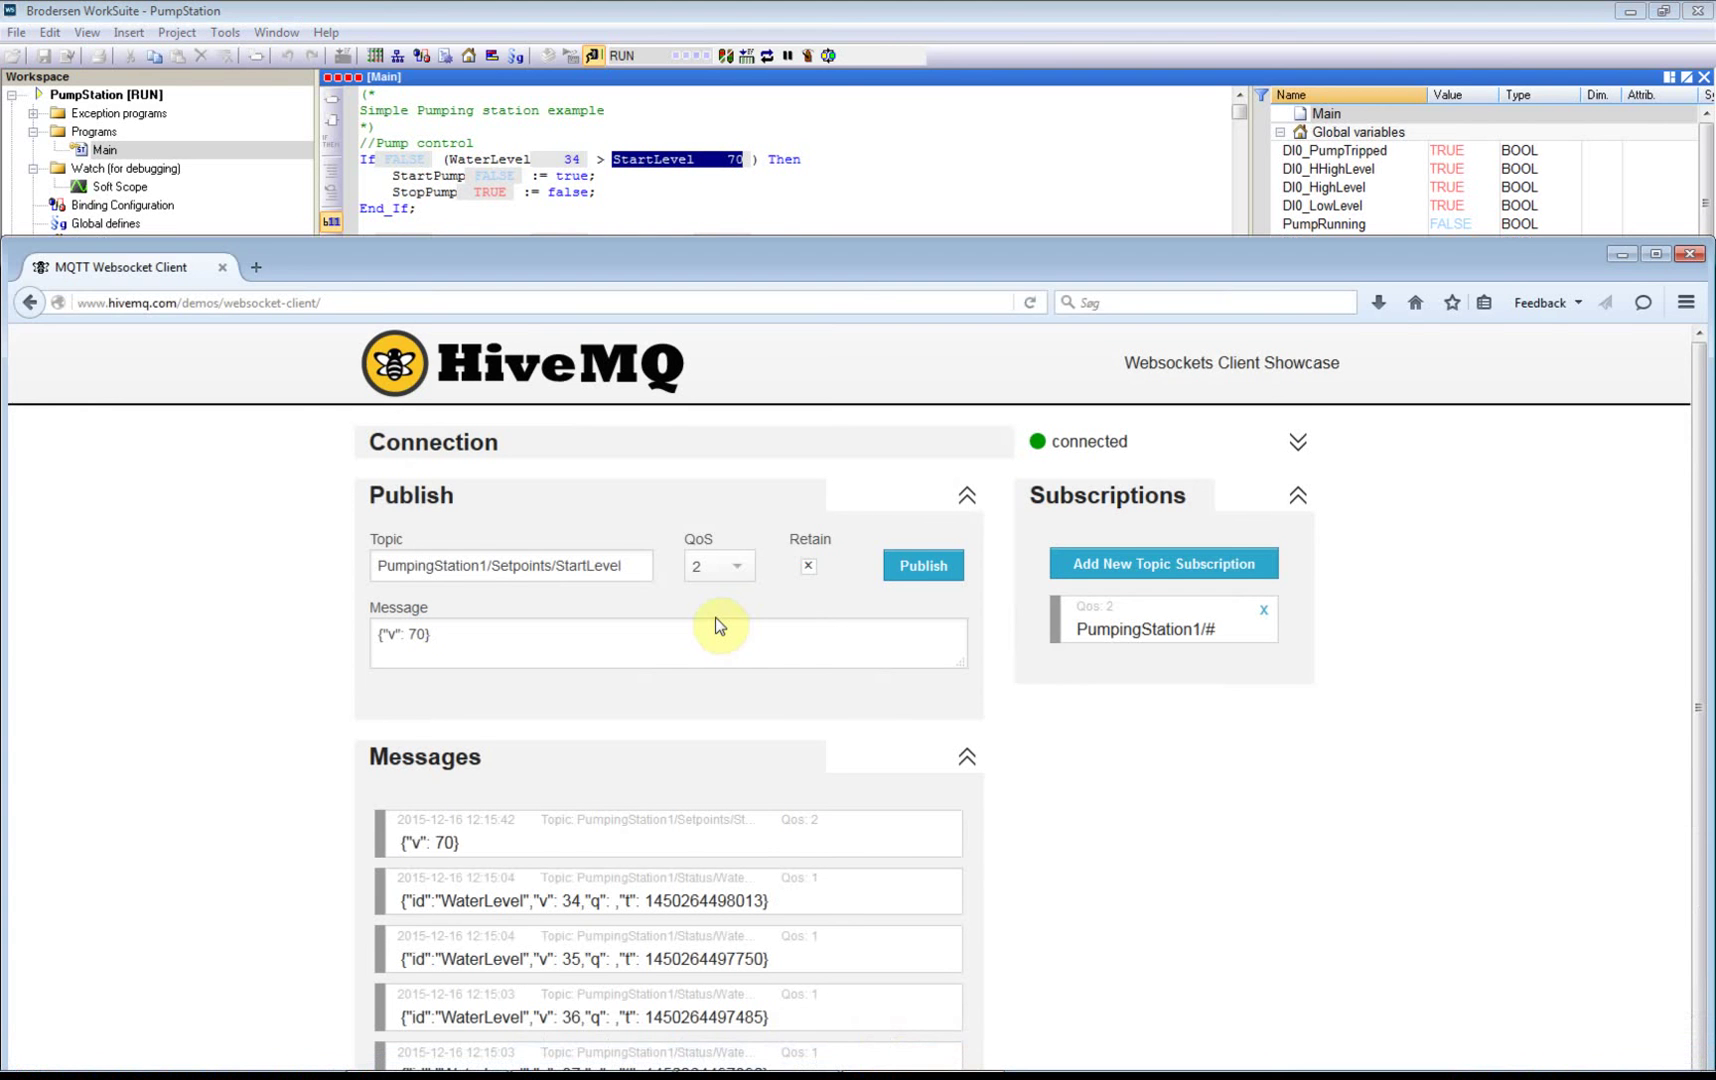